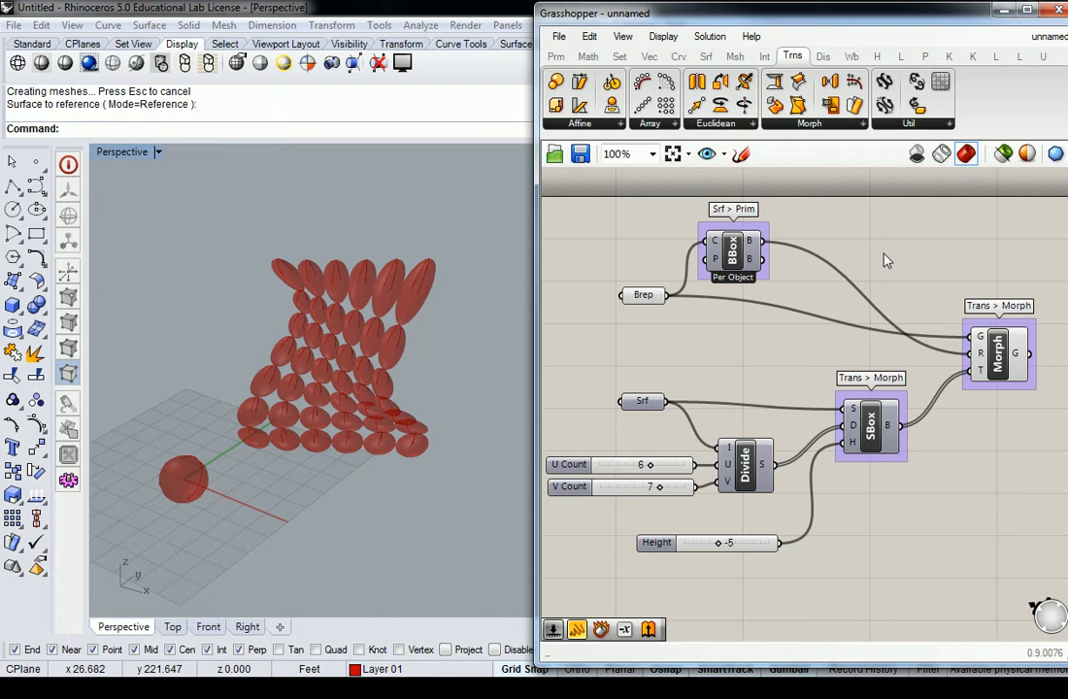
Step: Open the Grasshopper definition "W02D02 - Layered Remap Numbers Modifications.gh" from the Definitions folder
{"action": "left_click", "coordinate": [559, 36]}
{"action": "left_click", "coordinate": [621, 79]}
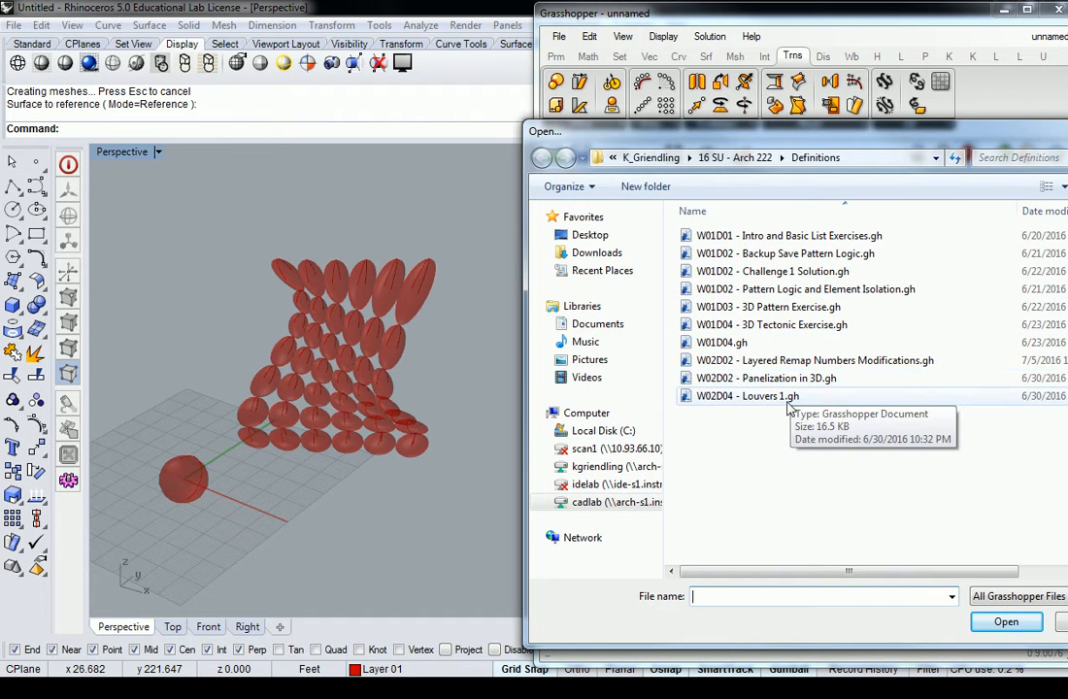
{"action": "left_click", "coordinate": [713, 361]}
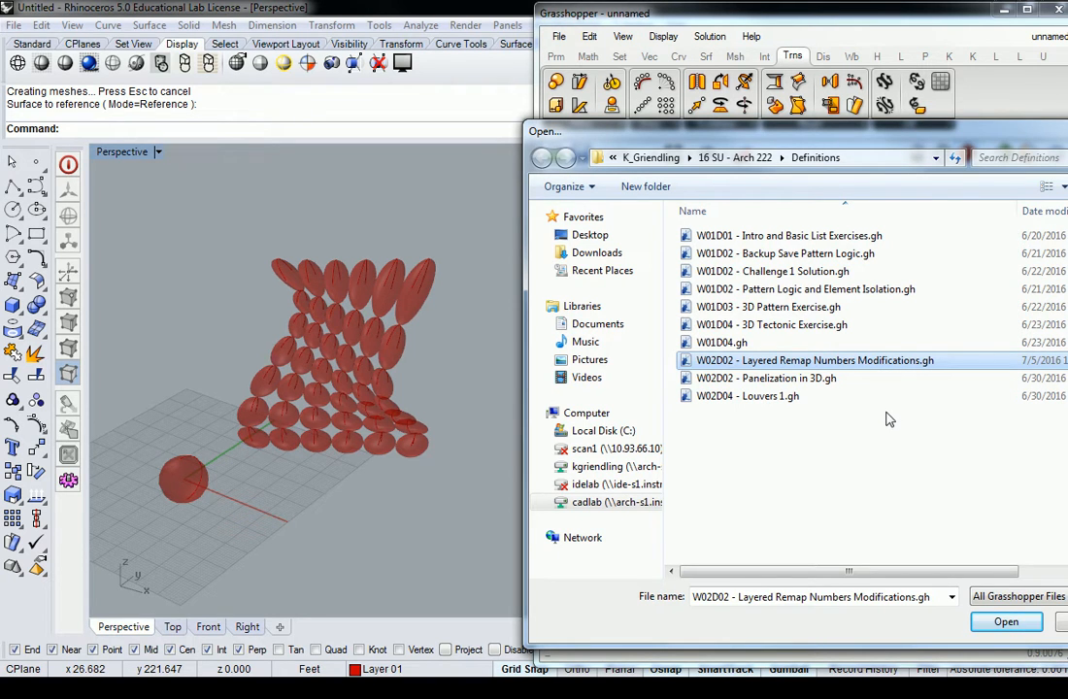
{"action": "left_click", "coordinate": [776, 423]}
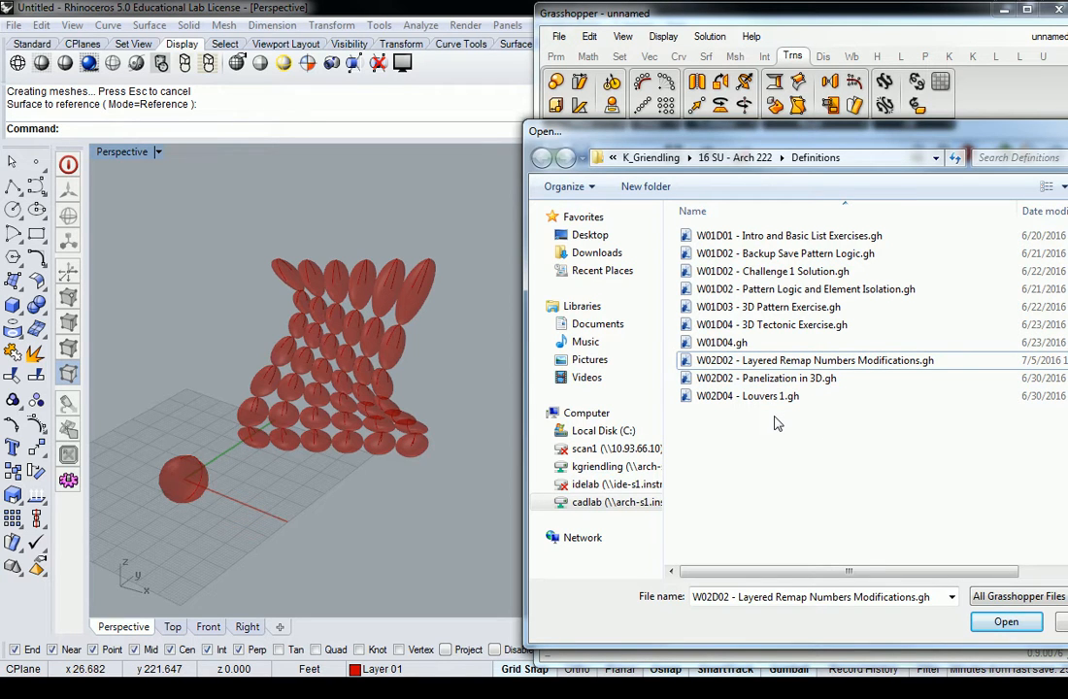
{"action": "left_click", "coordinate": [1005, 622]}
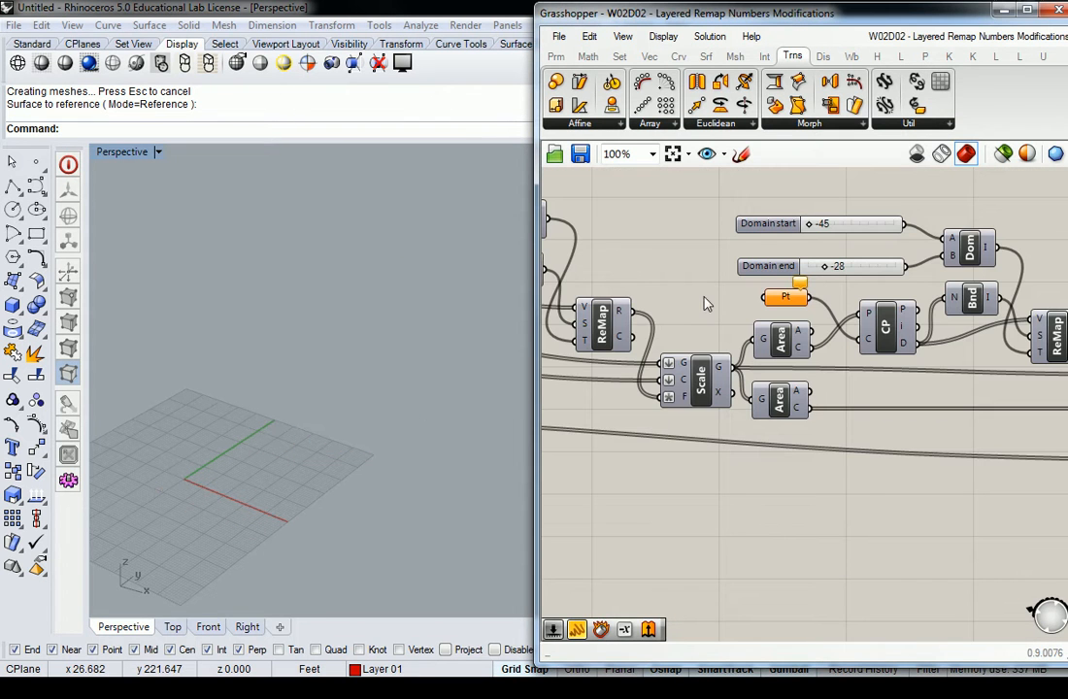
Step: Select and copy all components of the Layered Remap Numbers definition
{"action": "scroll", "coordinate": [704, 280], "scroll_direction": "down", "scroll_amount": 8}
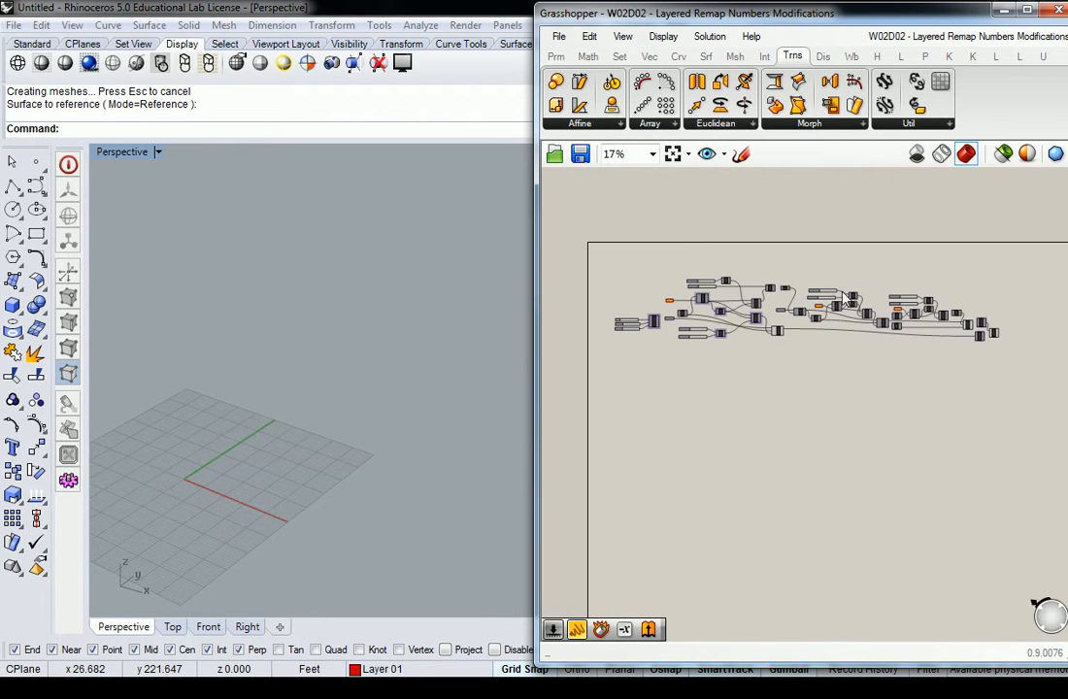
{"action": "scroll", "coordinate": [621, 330], "scroll_direction": "up", "scroll_amount": 5}
{"action": "scroll", "coordinate": [639, 350], "scroll_direction": "down", "scroll_amount": 3}
{"action": "scroll", "coordinate": [638, 349], "scroll_direction": "up", "scroll_amount": 3}
{"action": "scroll", "coordinate": [756, 335], "scroll_direction": "down", "scroll_amount": 5}
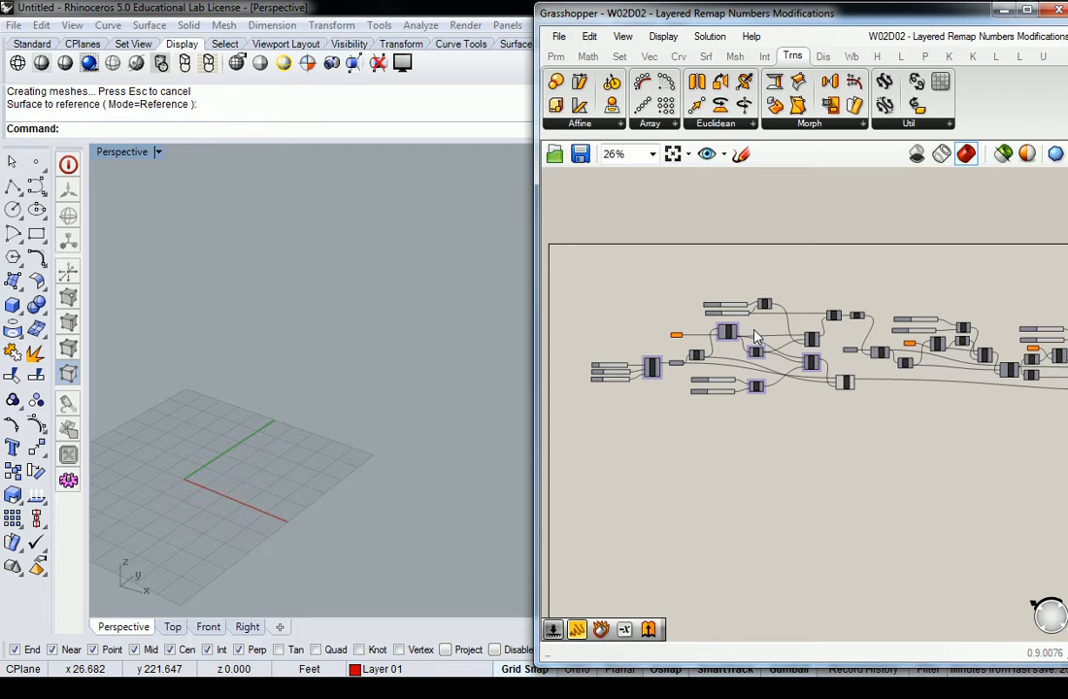
{"action": "scroll", "coordinate": [674, 334], "scroll_direction": "down", "scroll_amount": 4}
{"action": "left_click_drag", "start_coordinate": [953, 268], "coordinate": [628, 449]}
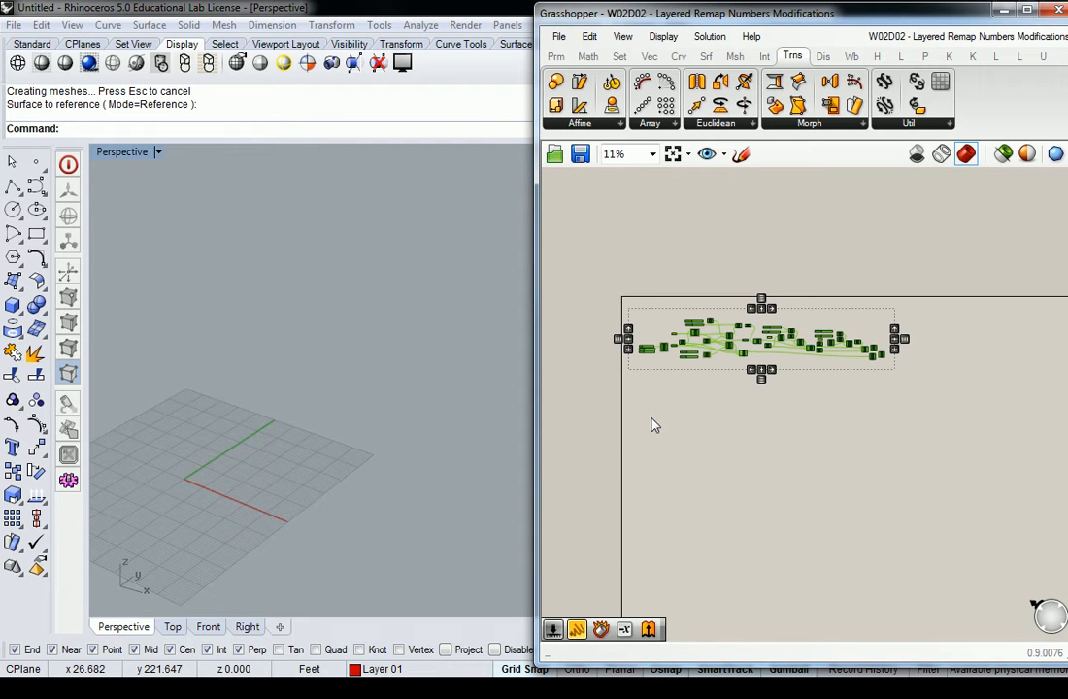
Step: Switch to the unnamed definition, paste the copied components and place them below the existing Box Morph group
{"action": "left_click", "coordinate": [966, 36]}
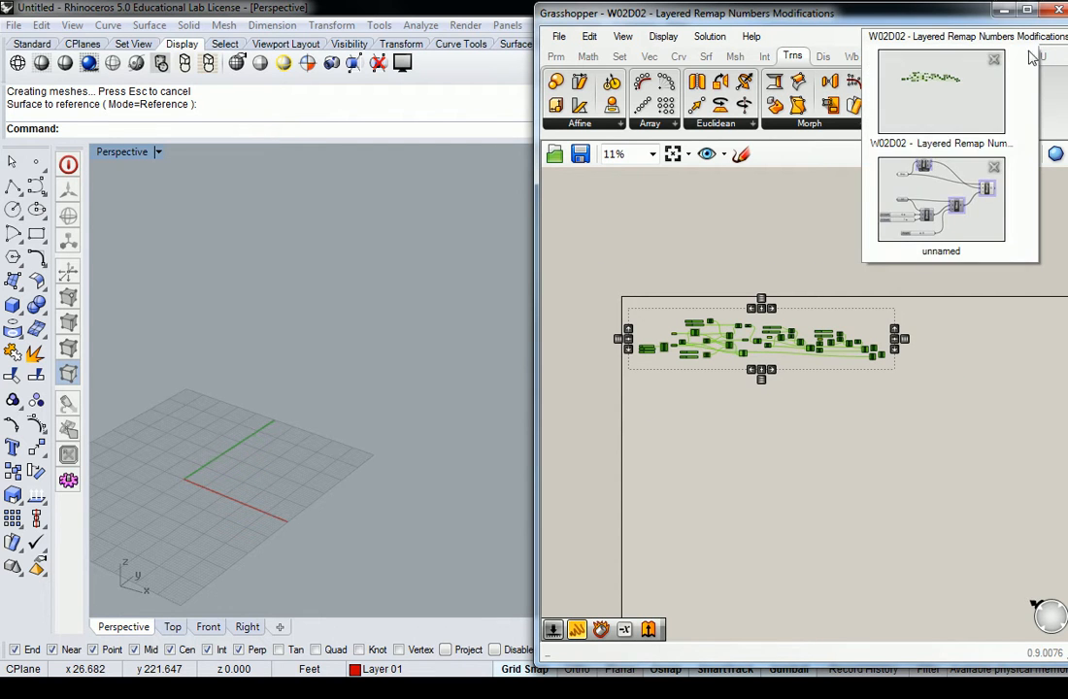
{"action": "left_click", "coordinate": [957, 205]}
{"action": "scroll", "coordinate": [781, 417], "scroll_direction": "down", "scroll_amount": 5}
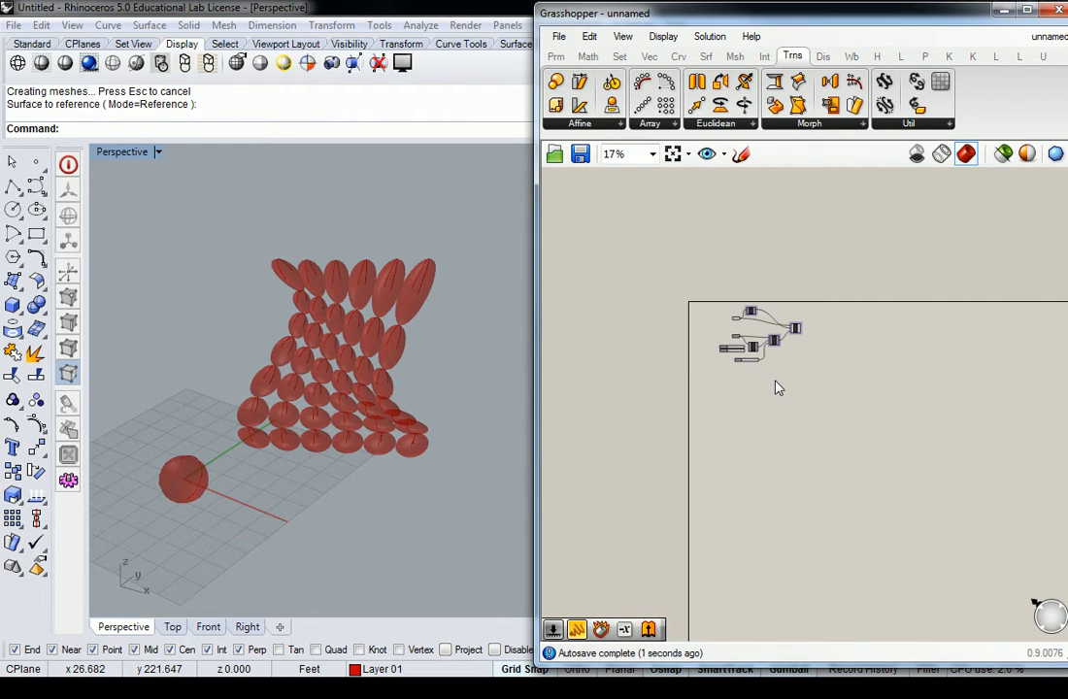
{"action": "key", "text": "ctrl+v"}
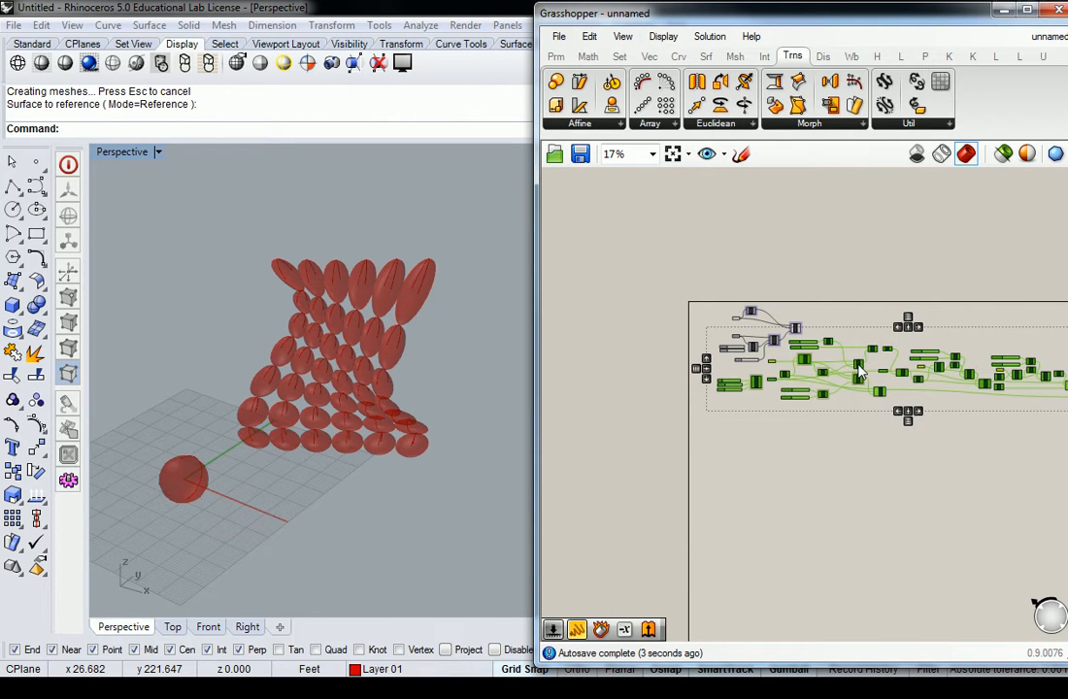
{"action": "left_click_drag", "start_coordinate": [859, 371], "coordinate": [859, 438]}
{"action": "right_click_drag", "start_coordinate": [872, 366], "coordinate": [768, 335]}
{"action": "left_click", "coordinate": [734, 368]}
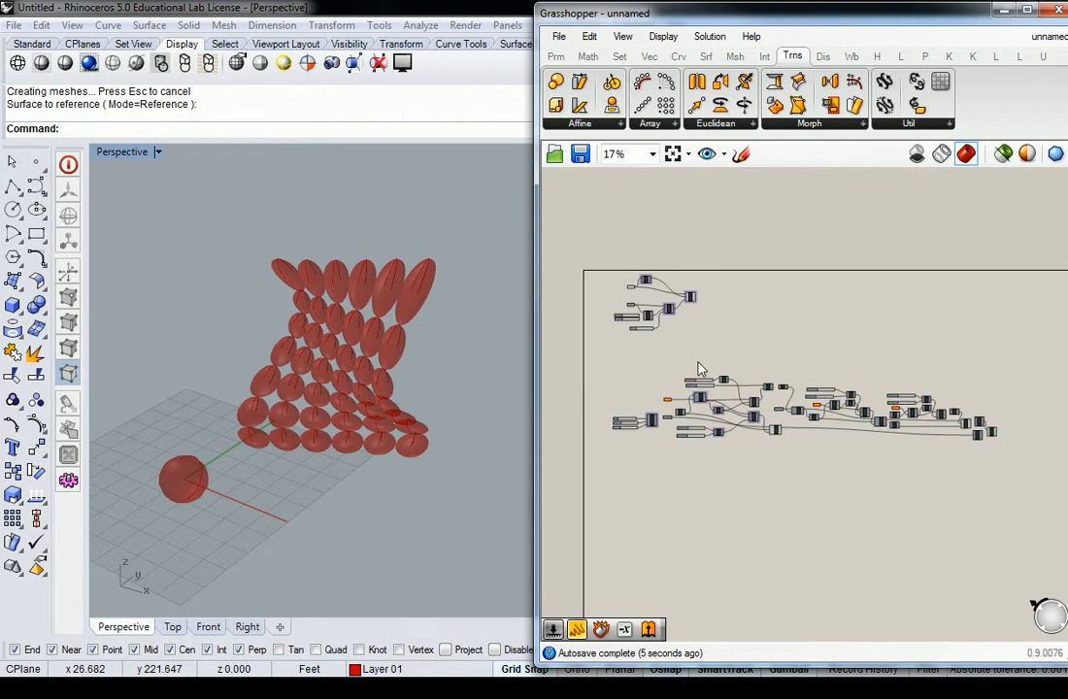
Step: Examine the Box Morph component group and the morphed spheres it produces on the surface
{"action": "scroll", "coordinate": [651, 292], "scroll_direction": "up", "scroll_amount": 2}
{"action": "scroll", "coordinate": [651, 283], "scroll_direction": "up", "scroll_amount": 2}
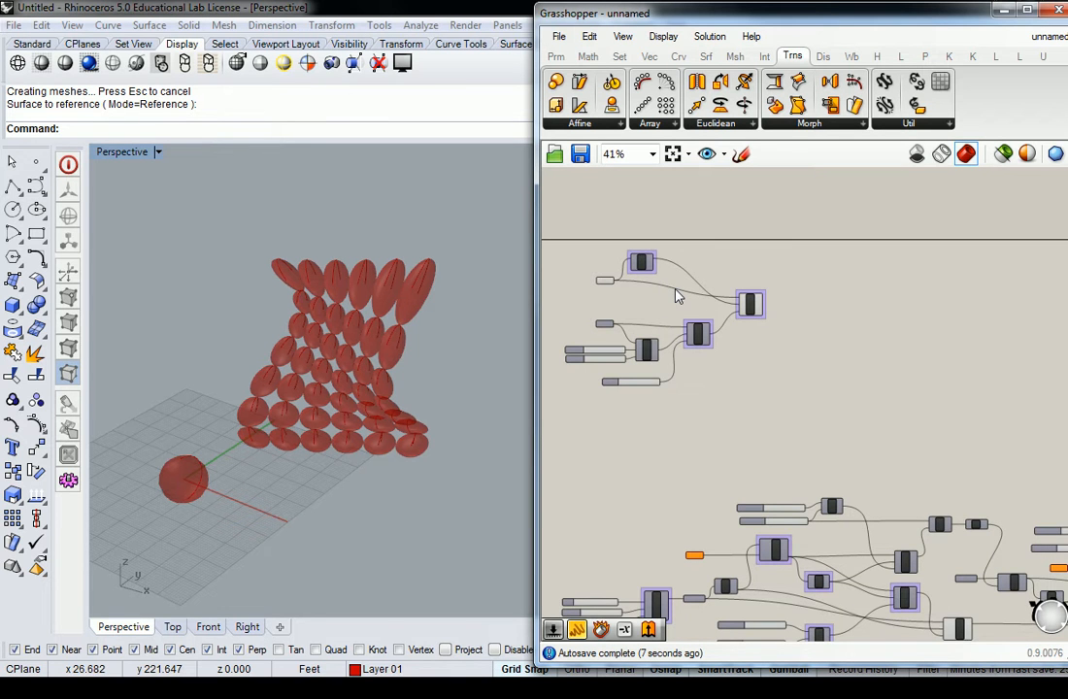
{"action": "right_click_drag", "start_coordinate": [677, 296], "coordinate": [776, 328]}
{"action": "scroll", "coordinate": [770, 303], "scroll_direction": "up", "scroll_amount": 2}
{"action": "right_click_drag", "start_coordinate": [427, 294], "coordinate": [468, 328]}
{"action": "scroll", "coordinate": [404, 339], "scroll_direction": "up", "scroll_amount": 5}
{"action": "scroll", "coordinate": [335, 336], "scroll_direction": "down", "scroll_amount": 5}
{"action": "right_click_drag", "start_coordinate": [276, 352], "coordinate": [336, 341], "text": "shift"}
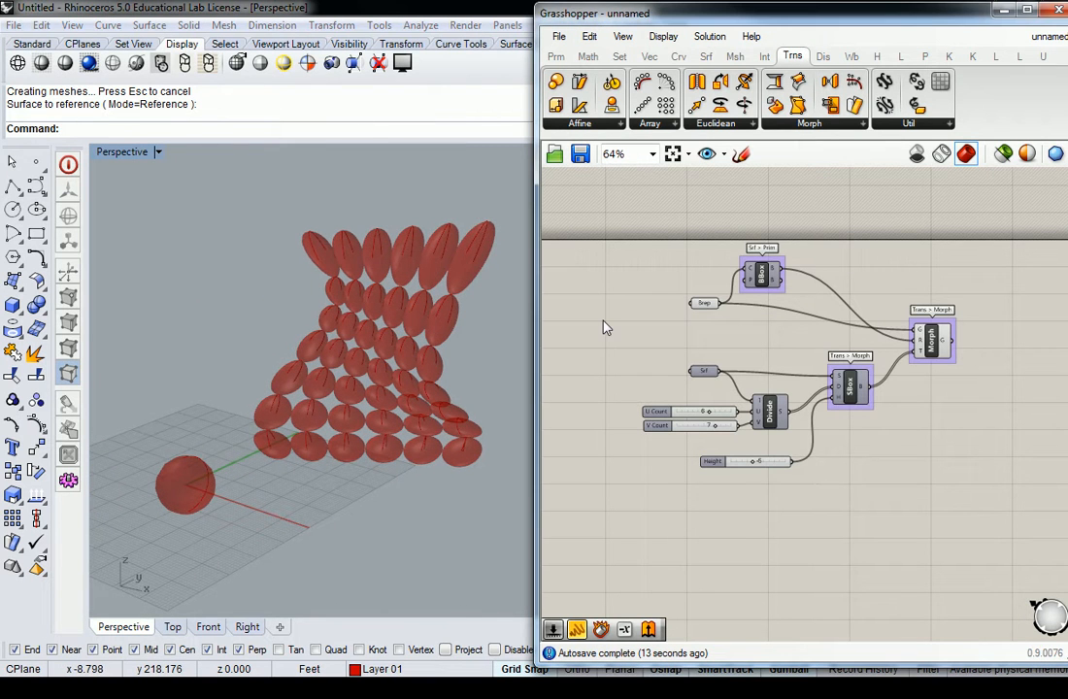
{"action": "scroll", "coordinate": [853, 408], "scroll_direction": "down", "scroll_amount": 4}
{"action": "right_click_drag", "start_coordinate": [853, 408], "coordinate": [776, 315]}
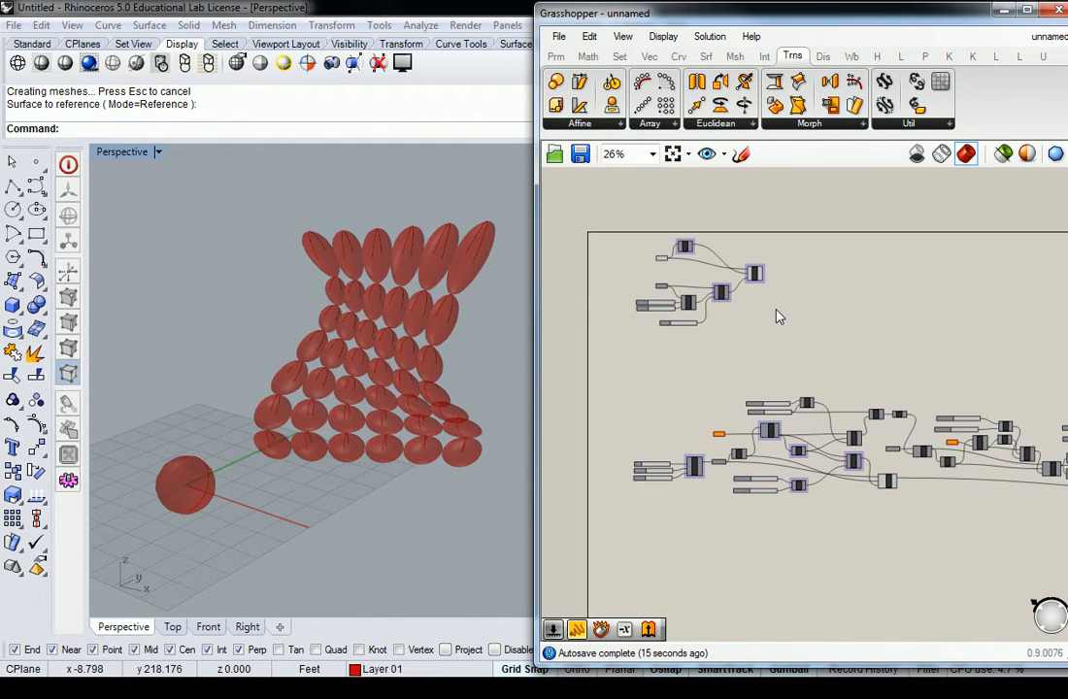
Step: Examine the pasted remap definition from the square grid through its CP, Bnd and ReMap components
{"action": "scroll", "coordinate": [737, 492], "scroll_direction": "up", "scroll_amount": 2}
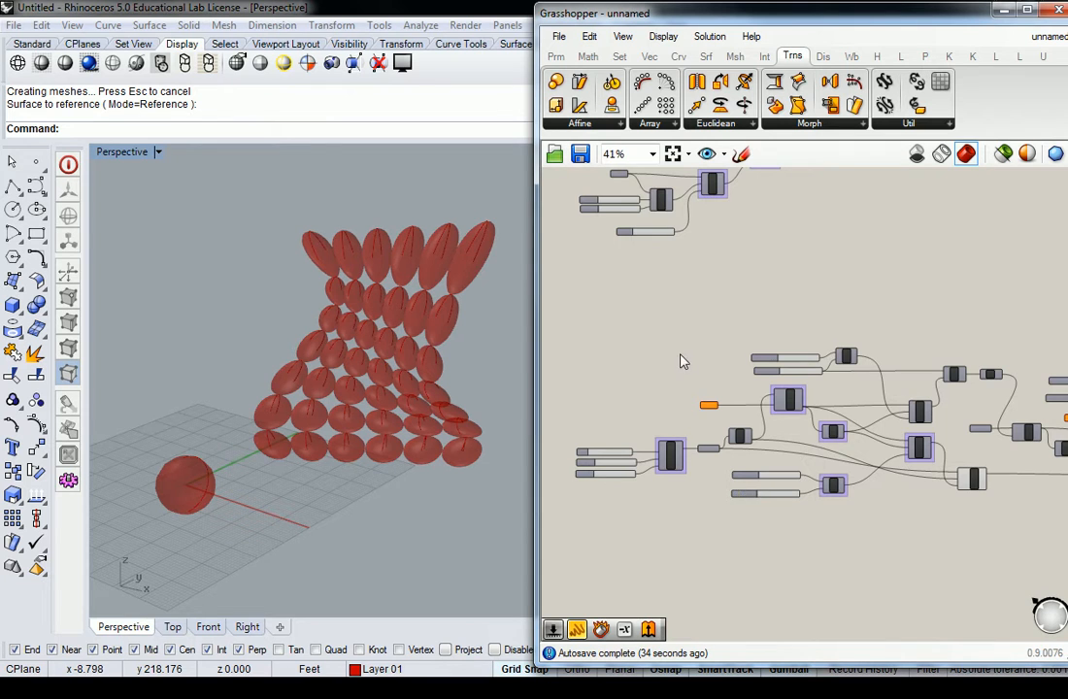
{"action": "scroll", "coordinate": [765, 389], "scroll_direction": "up", "scroll_amount": 5}
{"action": "scroll", "coordinate": [666, 375], "scroll_direction": "up", "scroll_amount": 1}
{"action": "scroll", "coordinate": [765, 330], "scroll_direction": "down", "scroll_amount": 5}
{"action": "scroll", "coordinate": [765, 330], "scroll_direction": "up", "scroll_amount": 3}
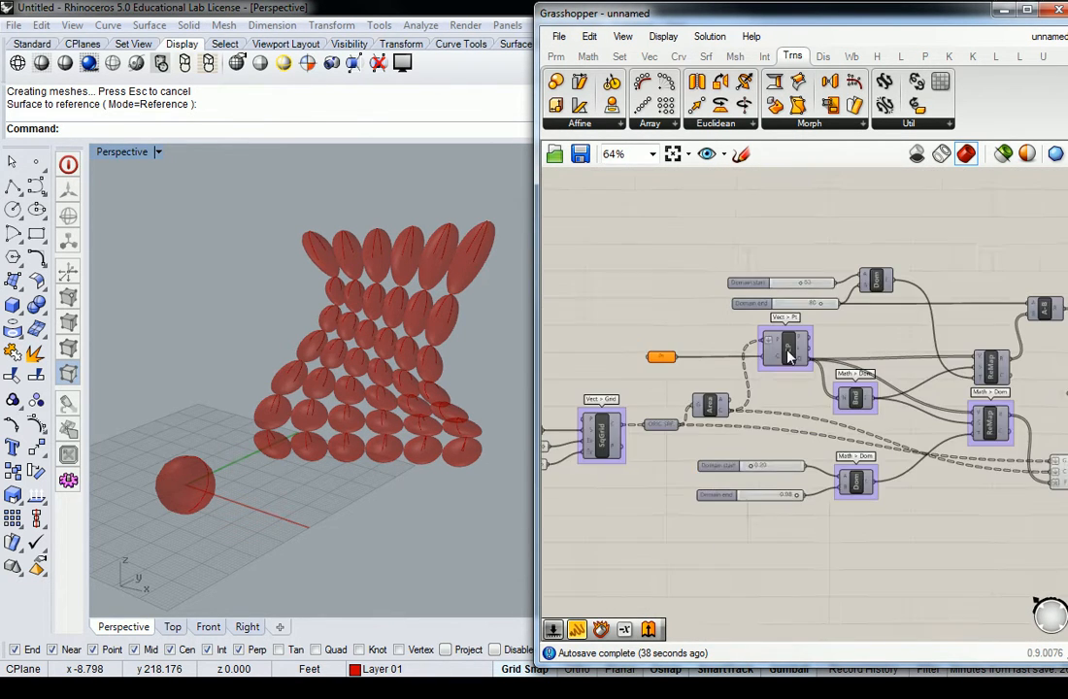
{"action": "scroll", "coordinate": [788, 367], "scroll_direction": "down", "scroll_amount": 2}
{"action": "scroll", "coordinate": [787, 367], "scroll_direction": "up", "scroll_amount": 4}
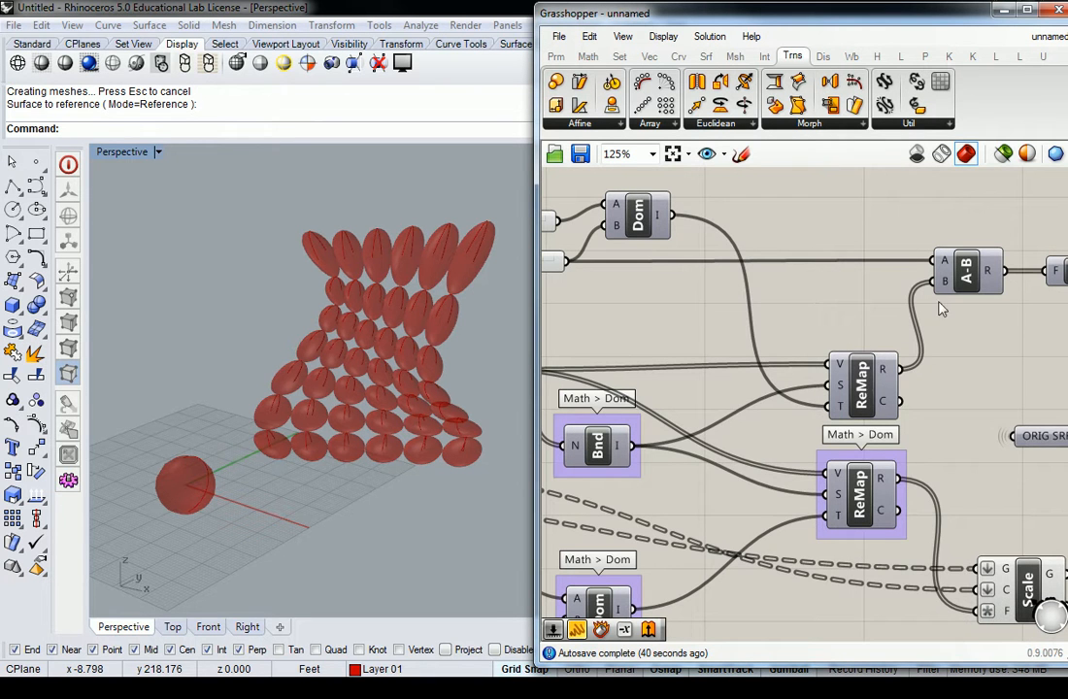
{"action": "right_click", "coordinate": [863, 393]}
{"action": "left_click", "coordinate": [910, 415]}
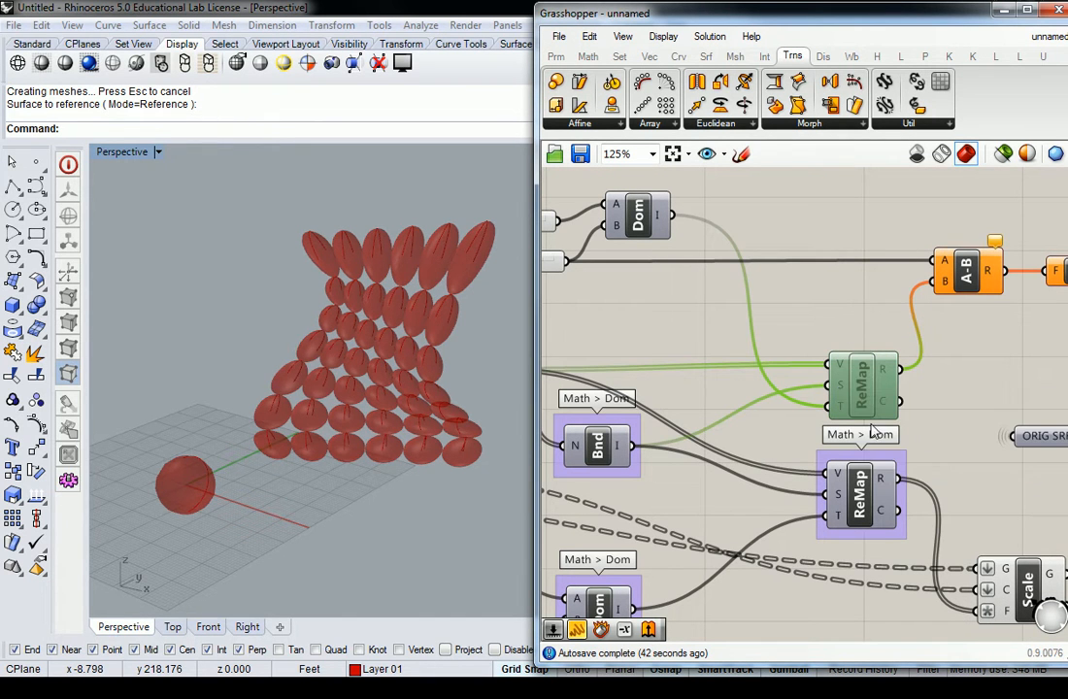
{"action": "right_click", "coordinate": [864, 391]}
{"action": "left_click", "coordinate": [910, 416]}
{"action": "scroll", "coordinate": [850, 317], "scroll_direction": "down", "scroll_amount": 3}
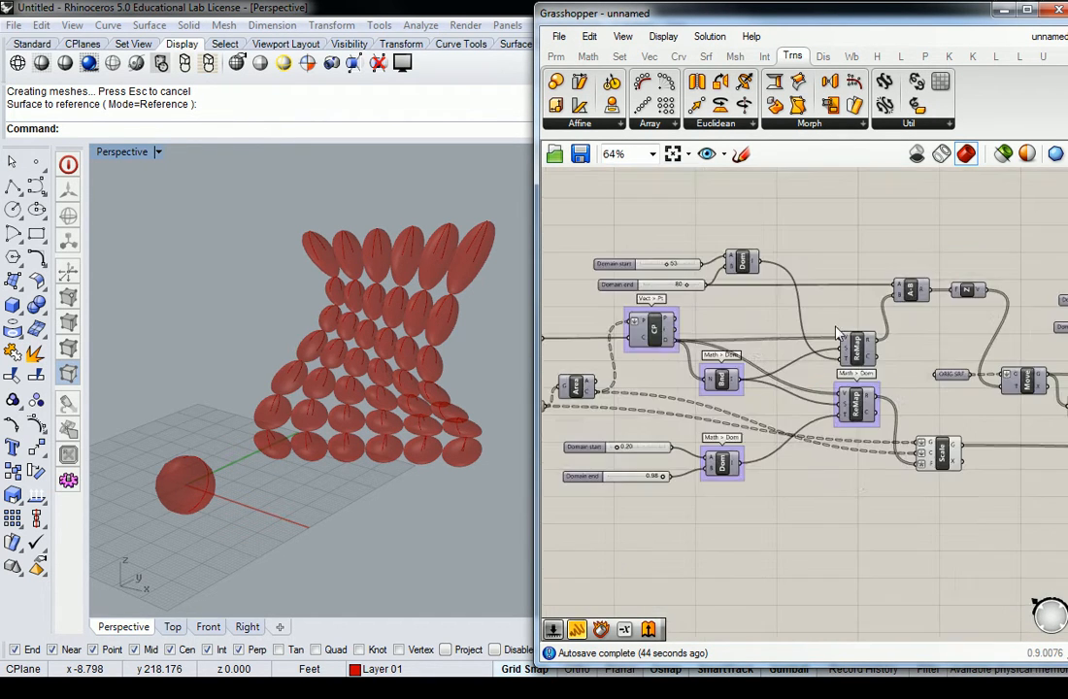
Step: Check the Scale component's geometry in the Perspective viewport and inspect the empty Pt parameter feeding the CP component
{"action": "left_click", "coordinate": [1007, 442]}
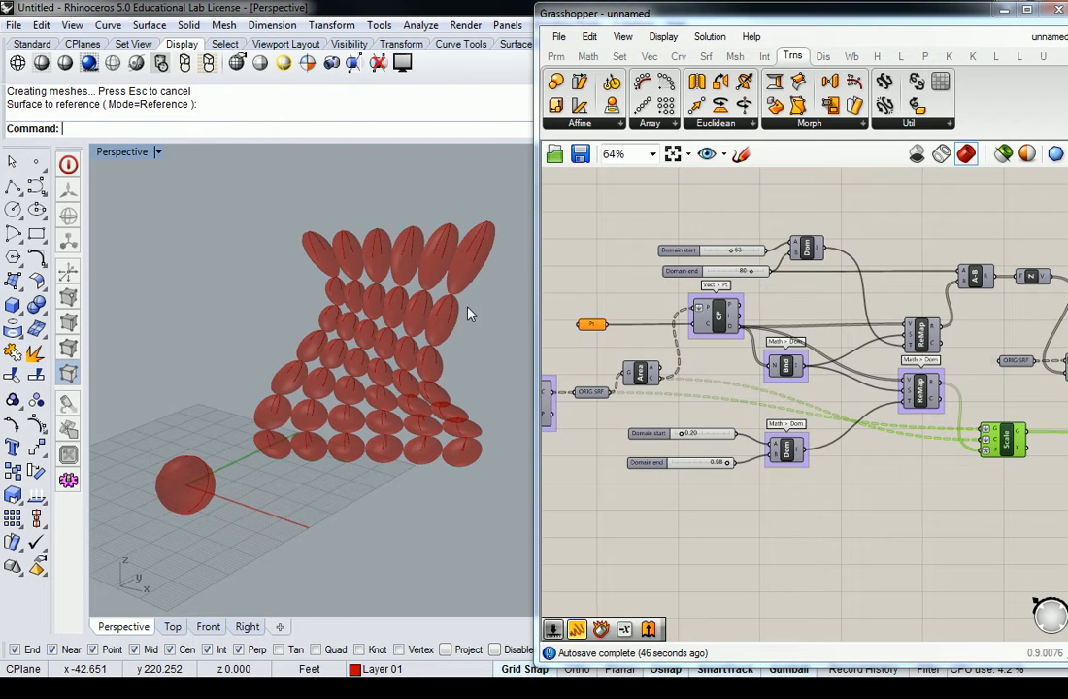
{"action": "scroll", "coordinate": [388, 282], "scroll_direction": "down", "scroll_amount": 5}
{"action": "scroll", "coordinate": [298, 362], "scroll_direction": "up", "scroll_amount": 8}
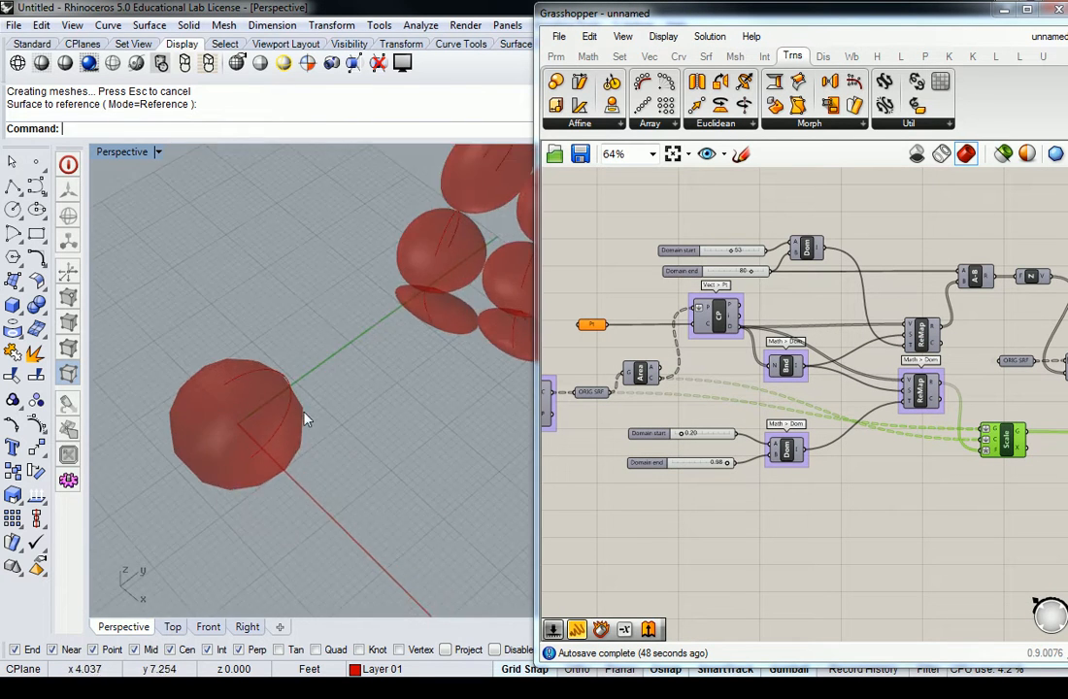
{"action": "right_click_drag", "start_coordinate": [660, 500], "coordinate": [749, 490]}
{"action": "left_click", "coordinate": [681, 314]}
{"action": "left_click", "coordinate": [686, 235]}
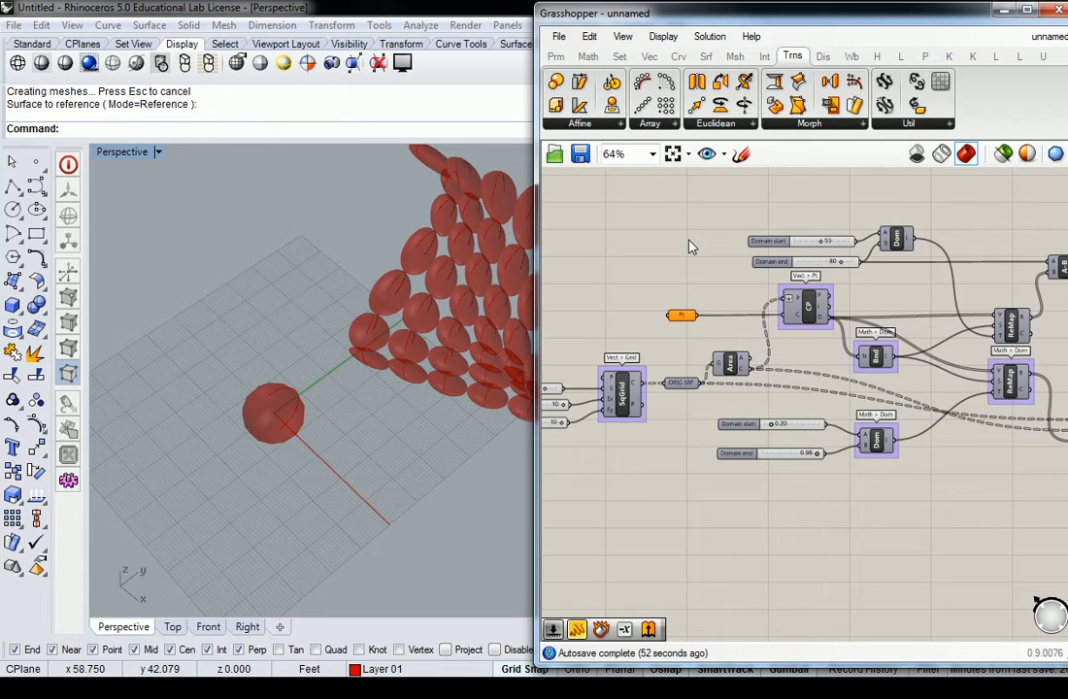
{"action": "scroll", "coordinate": [690, 246], "scroll_direction": "down", "scroll_amount": 1}
{"action": "scroll", "coordinate": [690, 245], "scroll_direction": "up", "scroll_amount": 3}
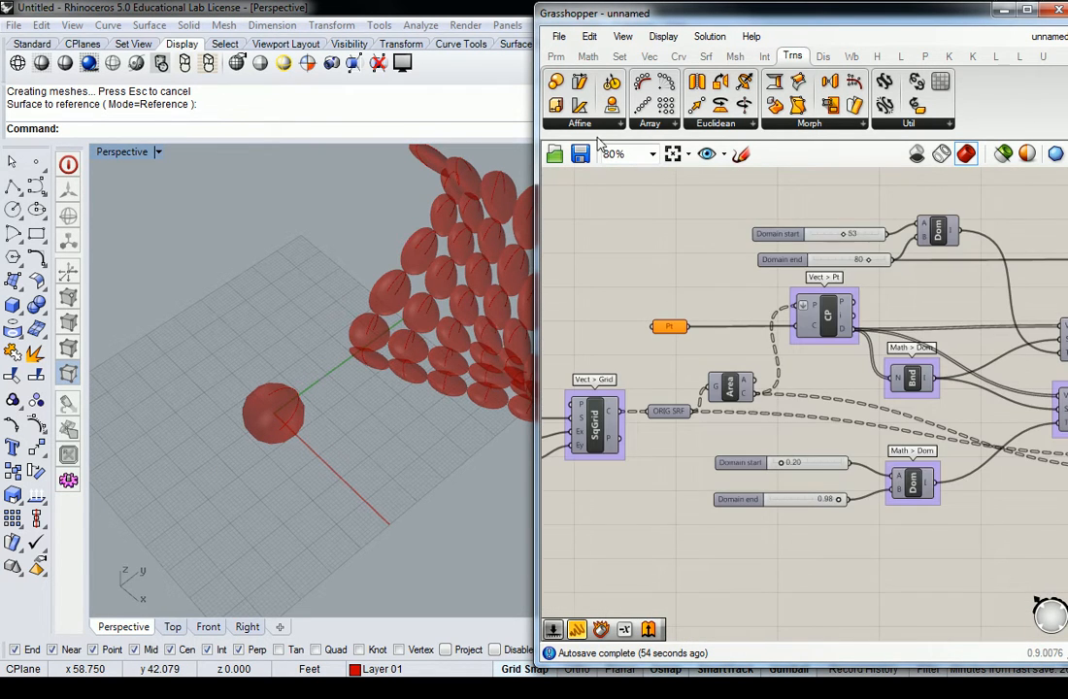
Step: Place two point objects in the Rhino Perspective viewport, one near the sphere and one farther out on the ground plane
{"action": "left_click", "coordinate": [556, 58]}
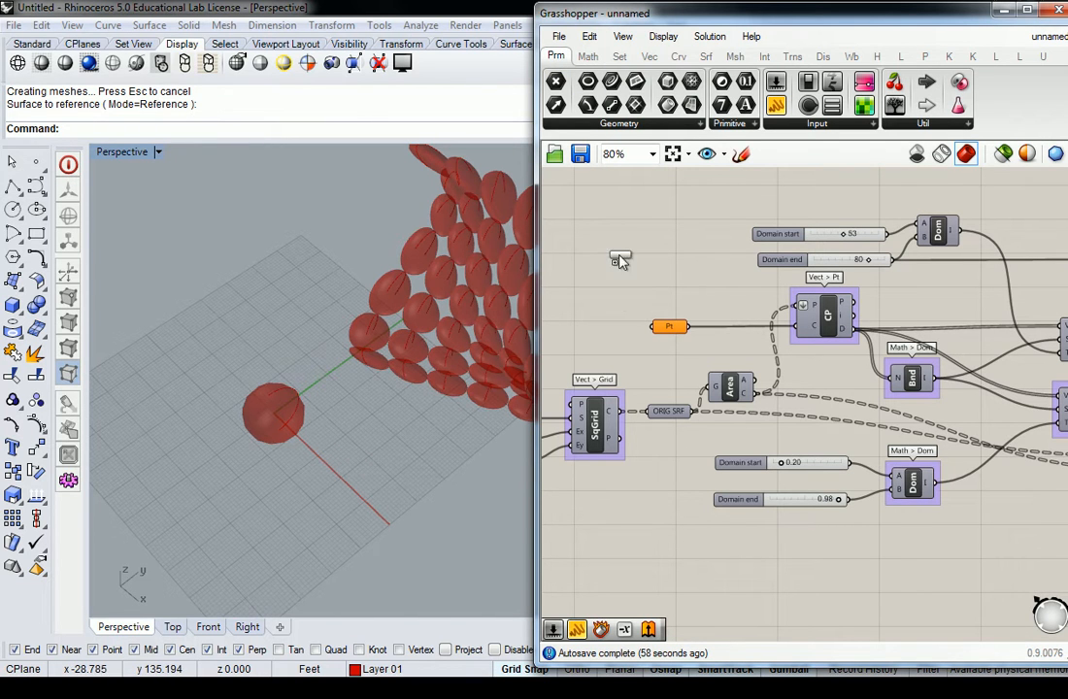
{"action": "left_click", "coordinate": [35, 162]}
{"action": "left_click", "coordinate": [324, 415]}
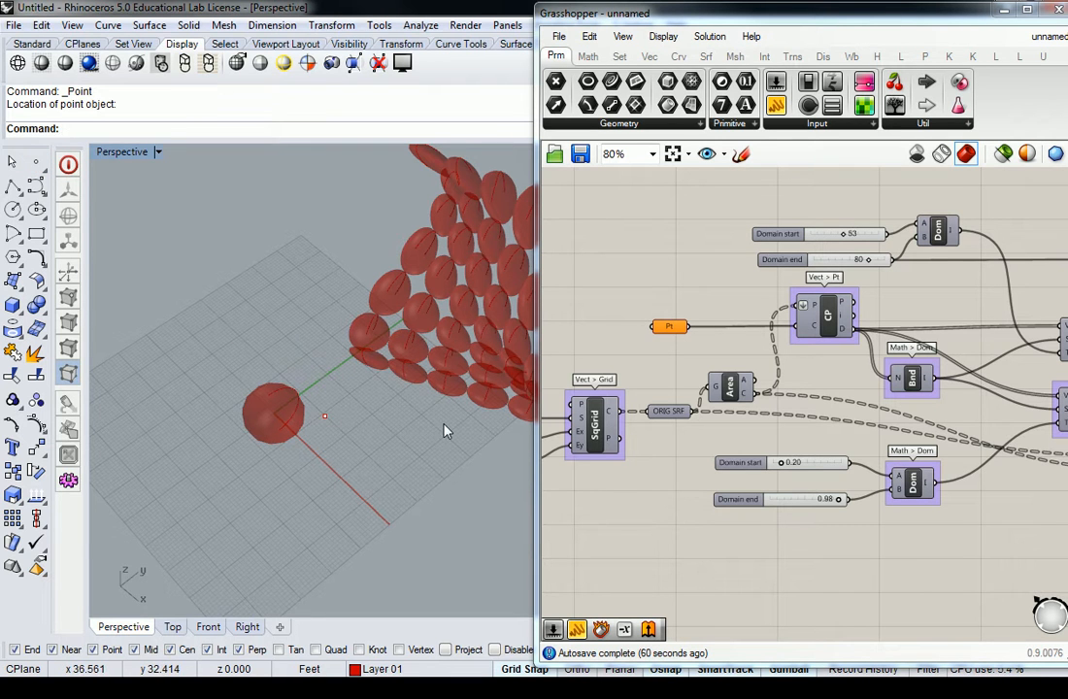
{"action": "key", "text": "Return"}
{"action": "left_click", "coordinate": [454, 429]}
Step: Assign the point nearest the sphere to the Pt parameter in the pasted definition
{"action": "right_click_drag", "start_coordinate": [437, 451], "coordinate": [393, 416]}
{"action": "left_click", "coordinate": [267, 431]}
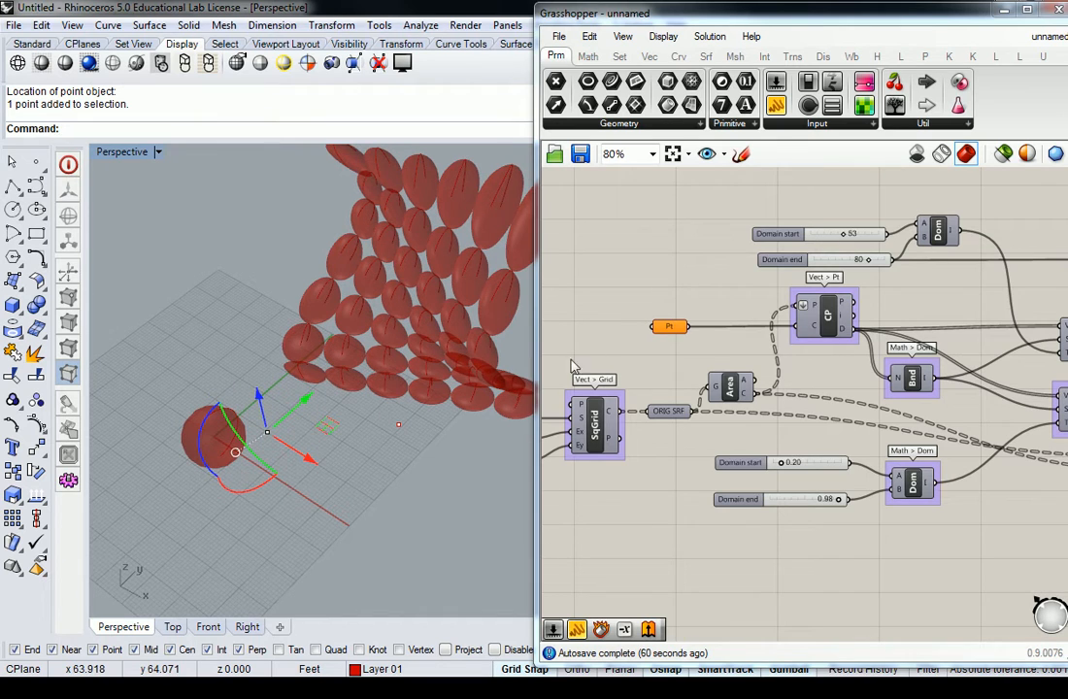
{"action": "right_click", "coordinate": [667, 333]}
{"action": "left_click", "coordinate": [746, 515]}
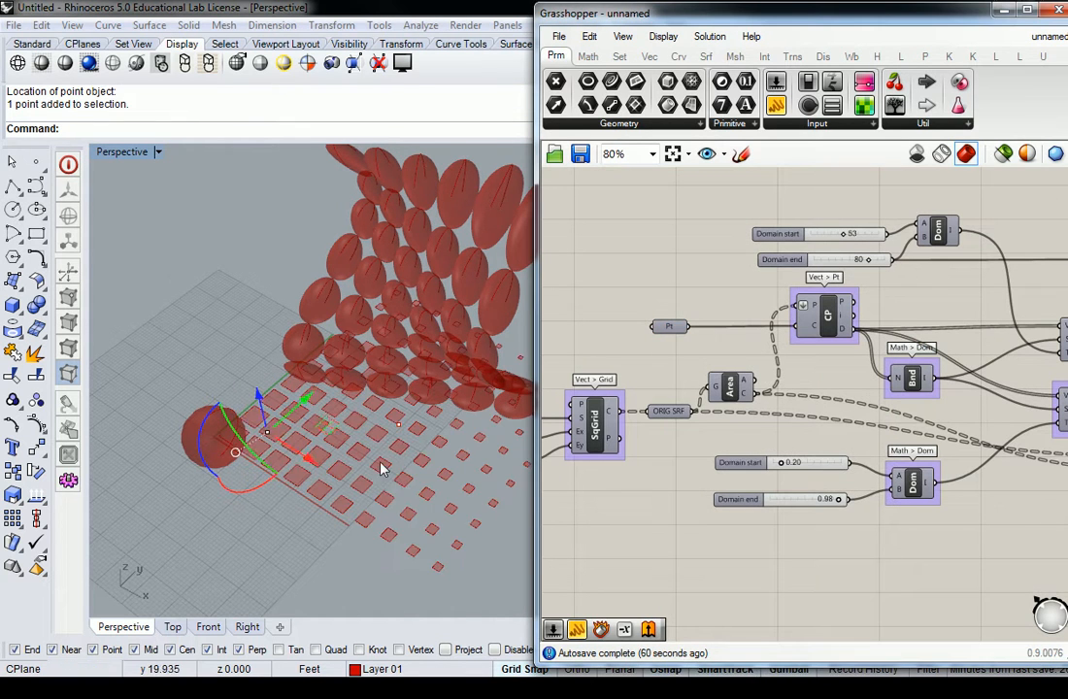
Step: Examine the scaled square grid in the viewport and the SqGrid component with its Size, Extent X and Extent Y inputs
{"action": "right_click_drag", "start_coordinate": [398, 483], "coordinate": [336, 468]}
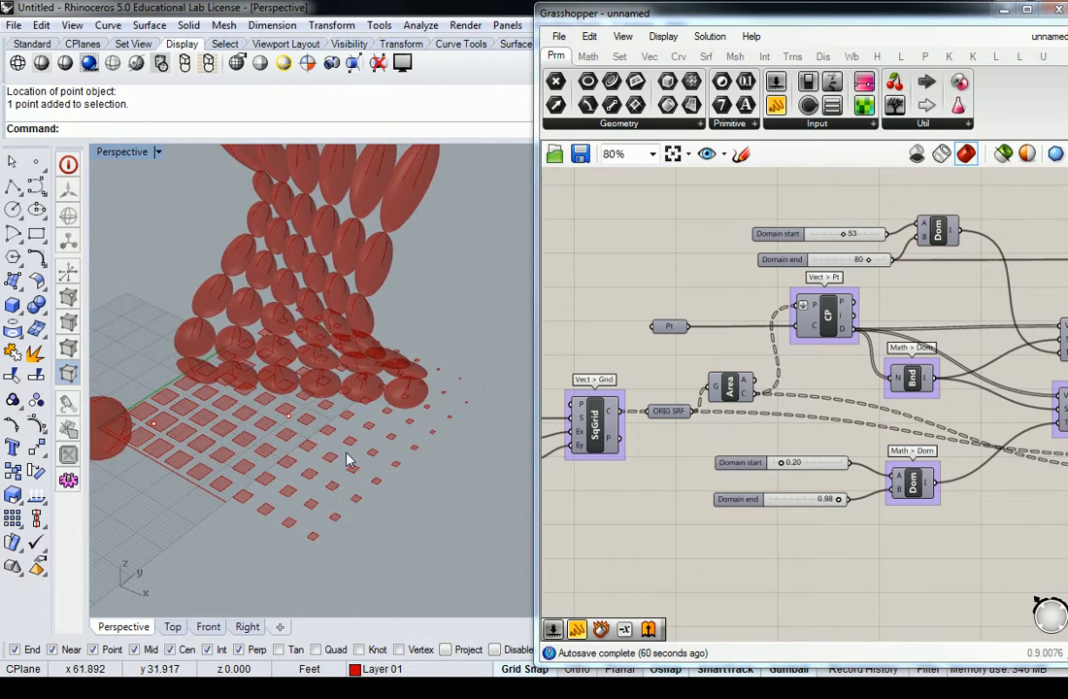
{"action": "scroll", "coordinate": [337, 467], "scroll_direction": "down", "scroll_amount": 5}
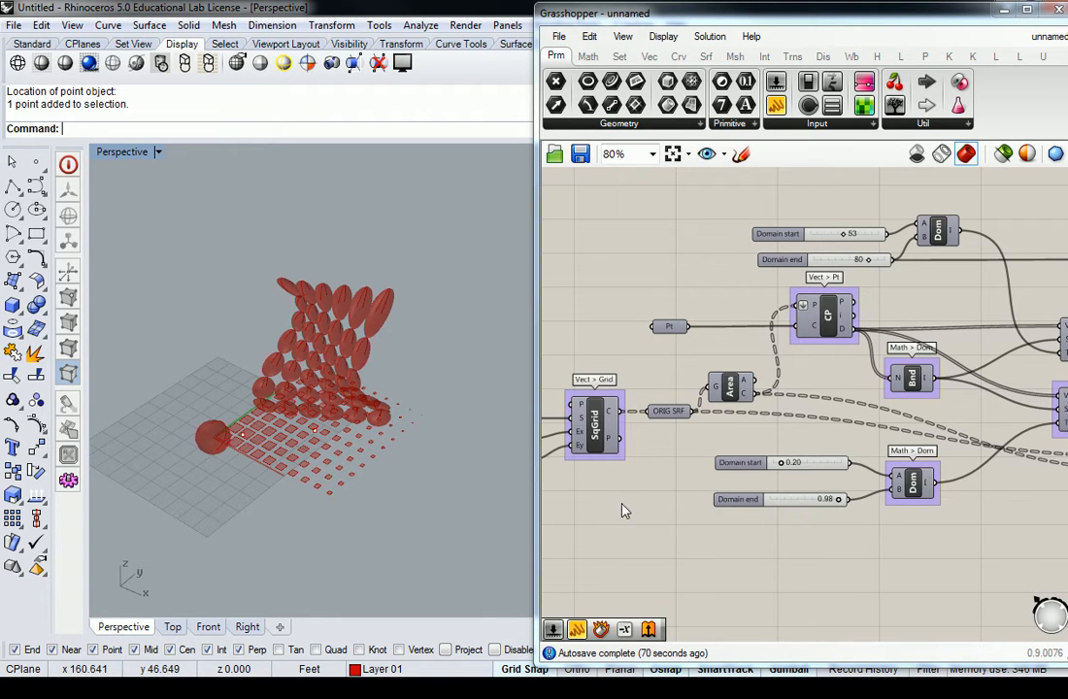
{"action": "scroll", "coordinate": [658, 464], "scroll_direction": "down", "scroll_amount": 1}
{"action": "scroll", "coordinate": [658, 464], "scroll_direction": "down", "scroll_amount": 1}
{"action": "right_click_drag", "start_coordinate": [336, 477], "coordinate": [326, 476]}
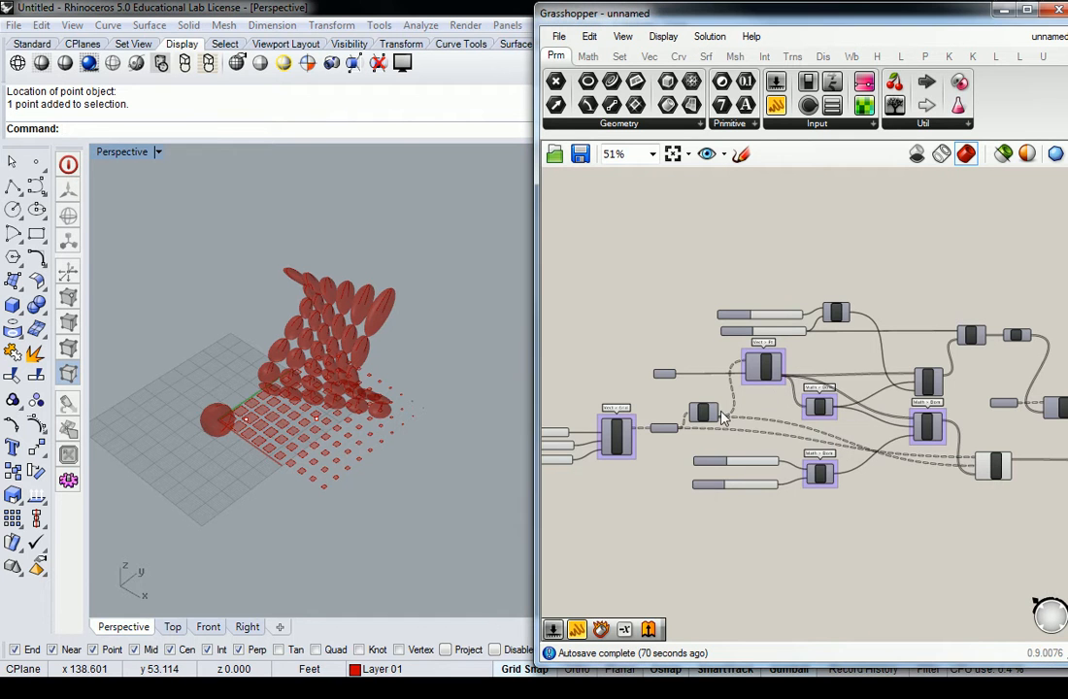
{"action": "scroll", "coordinate": [862, 425], "scroll_direction": "up", "scroll_amount": 4}
{"action": "scroll", "coordinate": [862, 425], "scroll_direction": "down", "scroll_amount": 1}
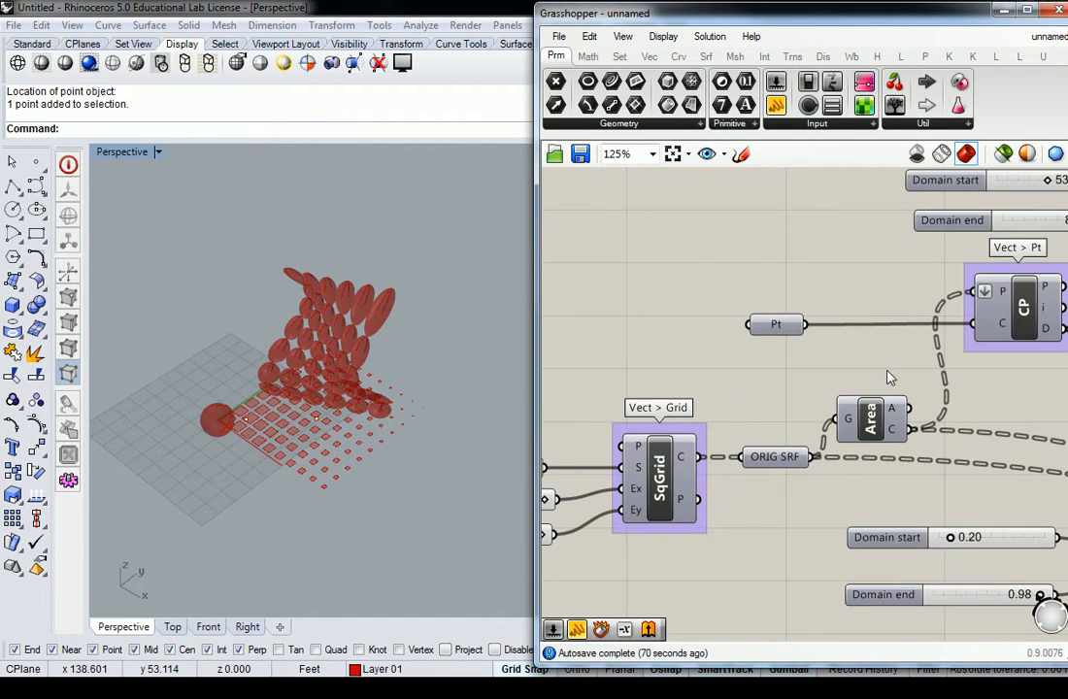
{"action": "scroll", "coordinate": [884, 381], "scroll_direction": "down", "scroll_amount": 1}
{"action": "scroll", "coordinate": [796, 435], "scroll_direction": "up", "scroll_amount": 2}
{"action": "left_click", "coordinate": [818, 448]}
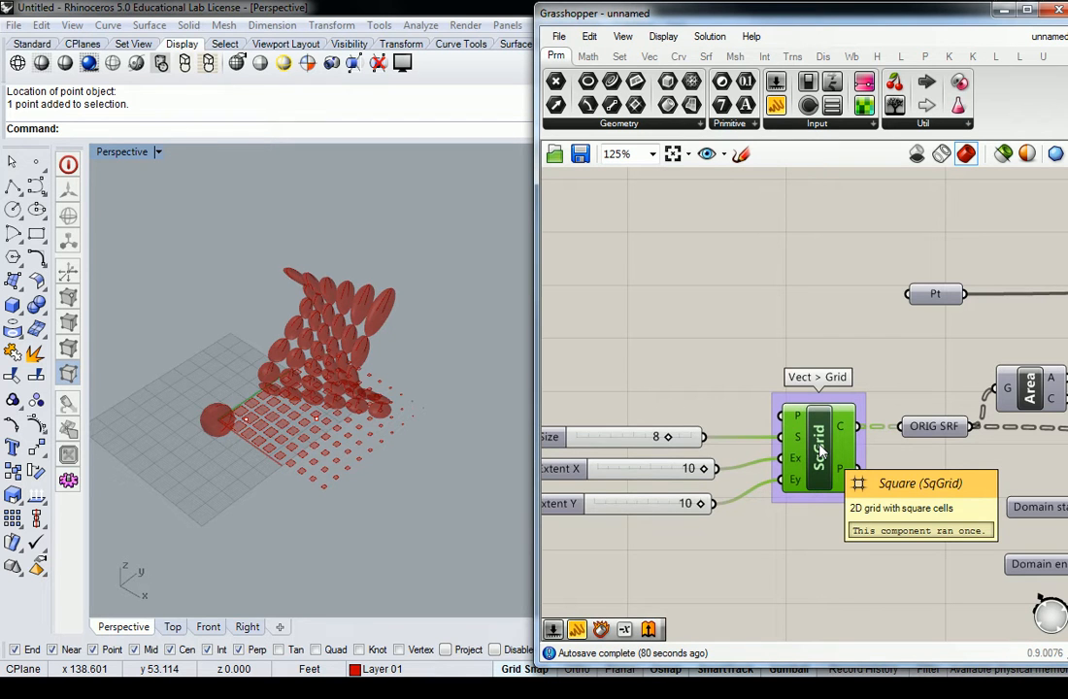
{"action": "left_click", "coordinate": [730, 335]}
{"action": "scroll", "coordinate": [778, 280], "scroll_direction": "down", "scroll_amount": 4}
Step: Move the U Count and V Count sliders from beside the Divide component down to just above the SqGrid sliders
{"action": "right_click_drag", "start_coordinate": [787, 278], "coordinate": [787, 563]}
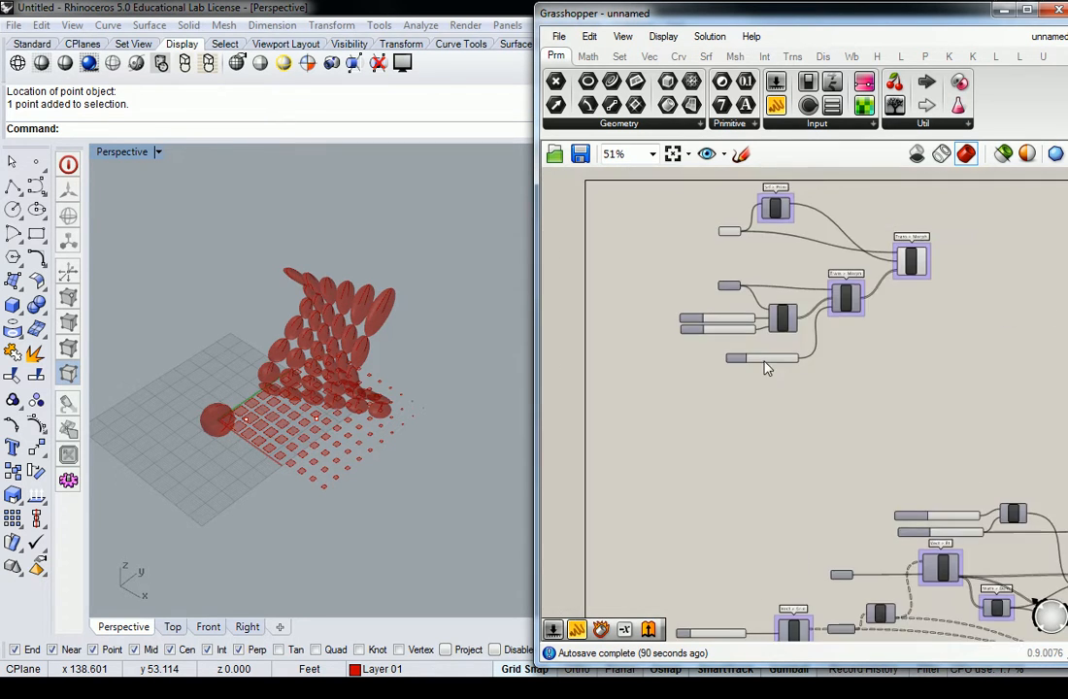
{"action": "scroll", "coordinate": [757, 303], "scroll_direction": "up", "scroll_amount": 5}
{"action": "scroll", "coordinate": [703, 369], "scroll_direction": "down", "scroll_amount": 6}
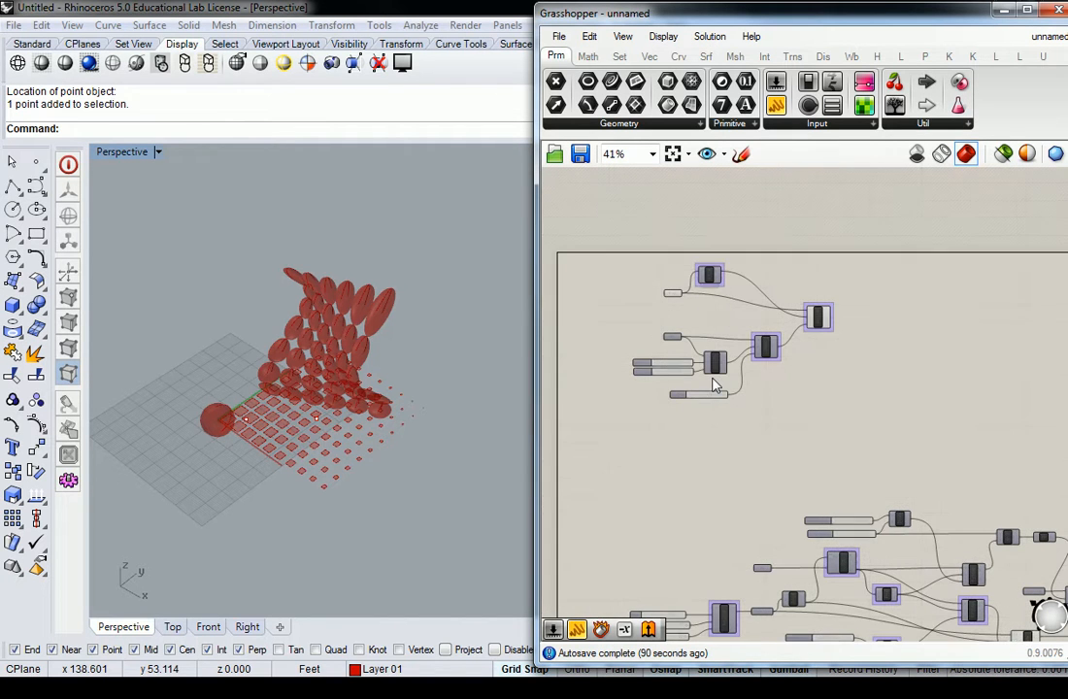
{"action": "right_click_drag", "start_coordinate": [649, 298], "coordinate": [744, 233]}
{"action": "left_click_drag", "start_coordinate": [737, 276], "coordinate": [670, 438]}
{"action": "right_click_drag", "start_coordinate": [723, 485], "coordinate": [716, 407]}
{"action": "scroll", "coordinate": [729, 407], "scroll_direction": "up", "scroll_amount": 2}
{"action": "scroll", "coordinate": [723, 369], "scroll_direction": "up", "scroll_amount": 1}
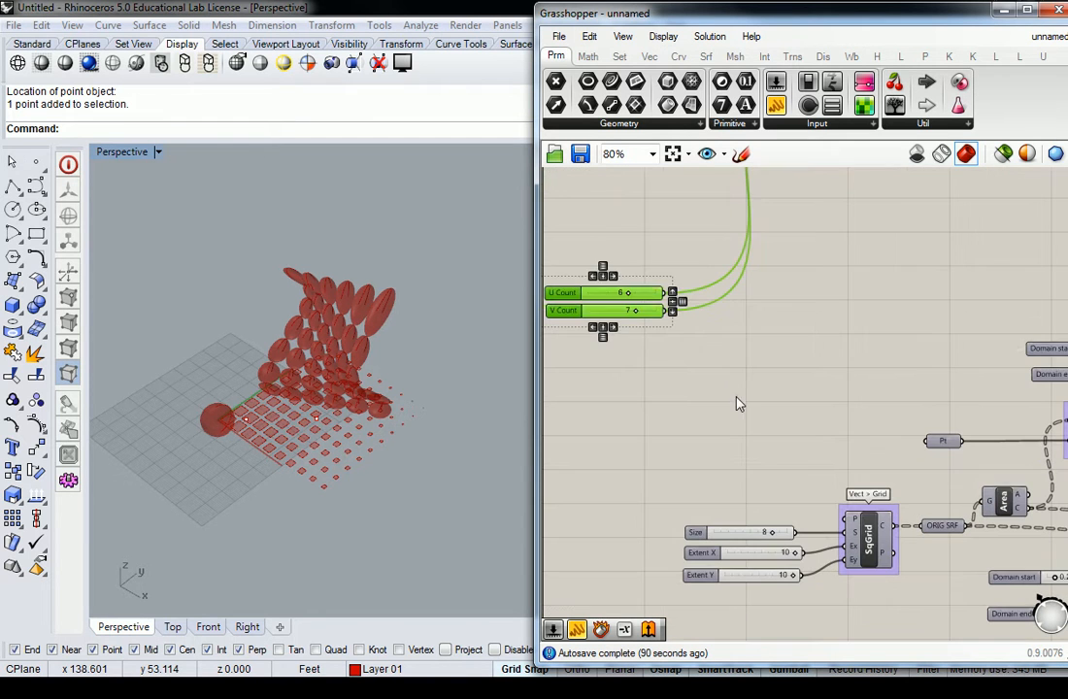
Step: Connect the U Count and V Count sliders to SqGrid's Ex and Ey inputs and delete the Extent X and Extent Y sliders
{"action": "left_click_drag", "start_coordinate": [663, 293], "coordinate": [850, 550]}
{"action": "left_click_drag", "start_coordinate": [664, 310], "coordinate": [844, 560]}
{"action": "left_click_drag", "start_coordinate": [748, 596], "coordinate": [683, 542]}
{"action": "key", "text": "Delete"}
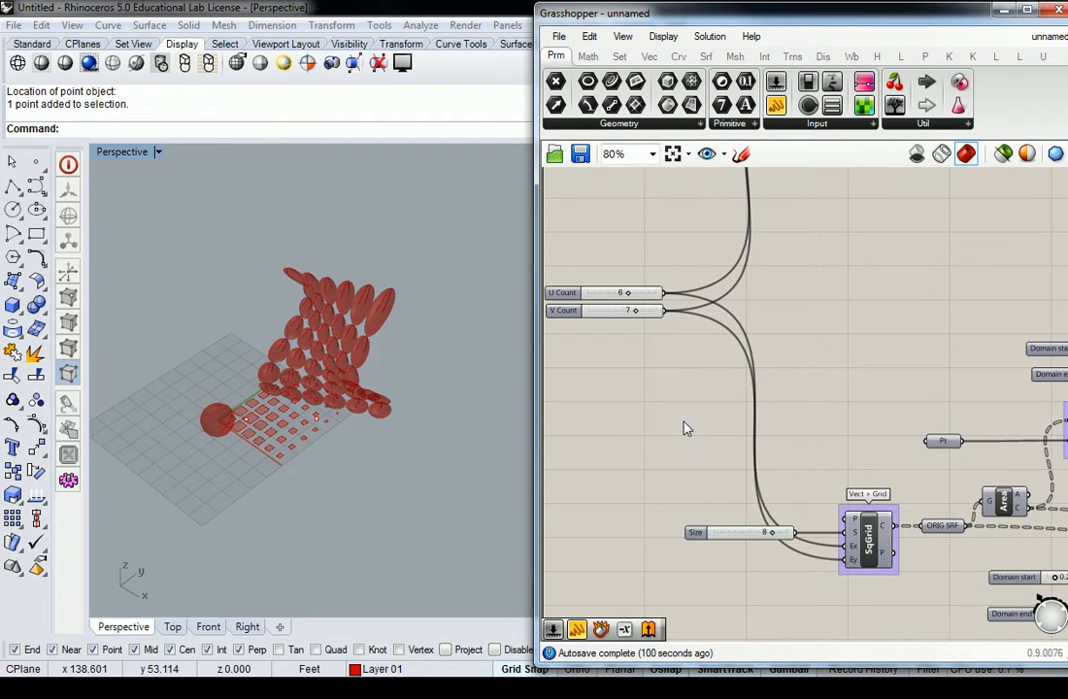
Step: Examine the pasted definition from the SqGrid sliders through the CP, ReMap, Move and Scale components, including its unassigned Pt parameters
{"action": "right_click_drag", "start_coordinate": [684, 423], "coordinate": [708, 428]}
{"action": "mouse_move", "coordinate": [425, 440]}
{"action": "right_mouse_down"}
{"action": "mouse_move", "coordinate": [445, 448]}
{"action": "mouse_move", "coordinate": [355, 439]}
{"action": "mouse_move", "coordinate": [418, 444]}
{"action": "right_mouse_up"}
{"action": "scroll", "coordinate": [356, 441], "scroll_direction": "up", "scroll_amount": 3}
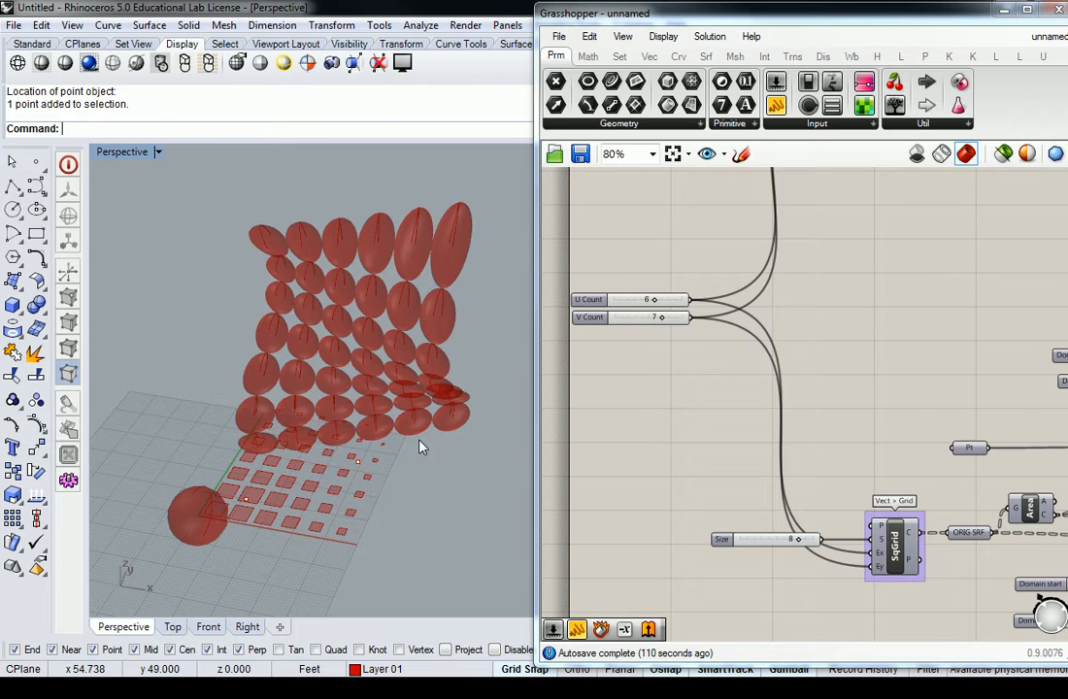
{"action": "scroll", "coordinate": [850, 312], "scroll_direction": "down", "scroll_amount": 4}
{"action": "right_click_drag", "start_coordinate": [850, 311], "coordinate": [711, 369]}
{"action": "scroll", "coordinate": [723, 242], "scroll_direction": "up", "scroll_amount": 2}
{"action": "scroll", "coordinate": [718, 260], "scroll_direction": "down", "scroll_amount": 1}
{"action": "right_click_drag", "start_coordinate": [837, 368], "coordinate": [752, 302]}
{"action": "scroll", "coordinate": [772, 388], "scroll_direction": "up", "scroll_amount": 2}
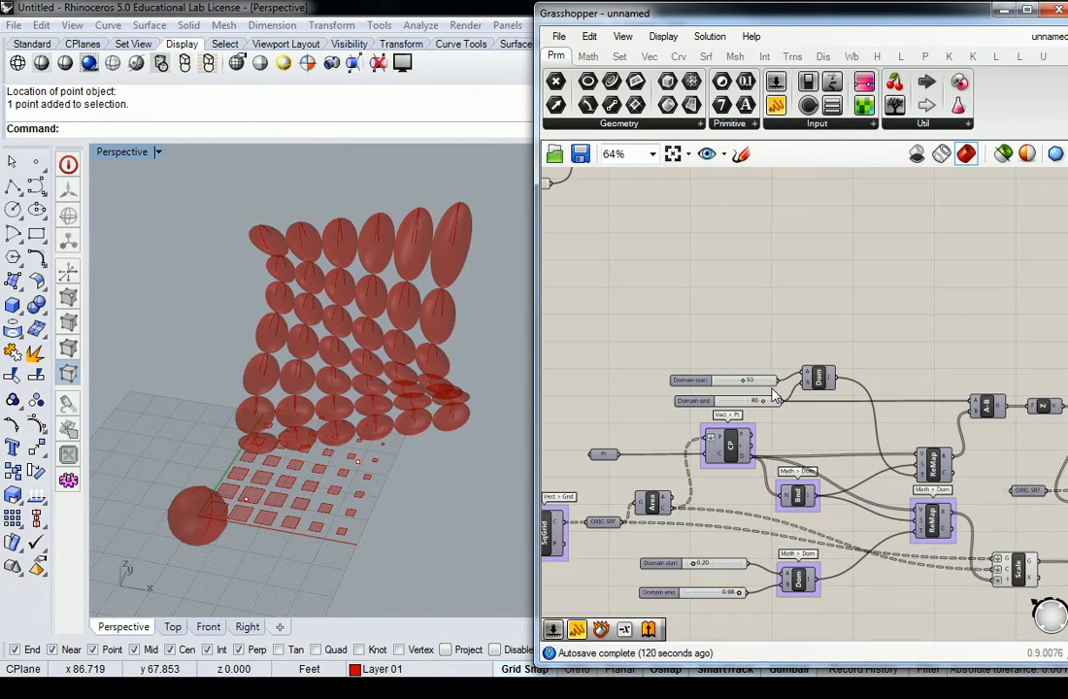
{"action": "right_click_drag", "start_coordinate": [942, 405], "coordinate": [718, 361]}
{"action": "right_click_drag", "start_coordinate": [954, 358], "coordinate": [770, 357]}
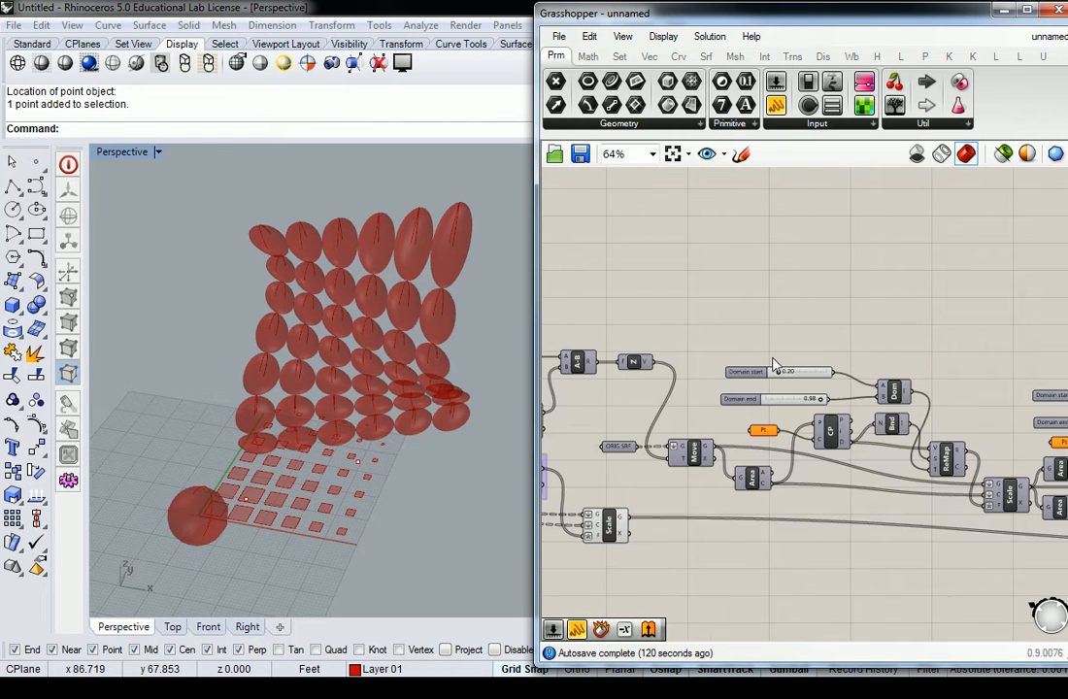
{"action": "right_click_drag", "start_coordinate": [874, 383], "coordinate": [676, 355]}
{"action": "right_click_drag", "start_coordinate": [890, 359], "coordinate": [767, 367]}
{"action": "right_click_drag", "start_coordinate": [955, 357], "coordinate": [730, 342]}
{"action": "scroll", "coordinate": [750, 346], "scroll_direction": "down", "scroll_amount": 1}
{"action": "scroll", "coordinate": [679, 330], "scroll_direction": "down", "scroll_amount": 2}
{"action": "scroll", "coordinate": [961, 441], "scroll_direction": "up", "scroll_amount": 5}
{"action": "left_click", "coordinate": [742, 471]}
{"action": "scroll", "coordinate": [859, 463], "scroll_direction": "down", "scroll_amount": 4}
{"action": "scroll", "coordinate": [864, 462], "scroll_direction": "down", "scroll_amount": 1}
{"action": "scroll", "coordinate": [859, 439], "scroll_direction": "up", "scroll_amount": 5}
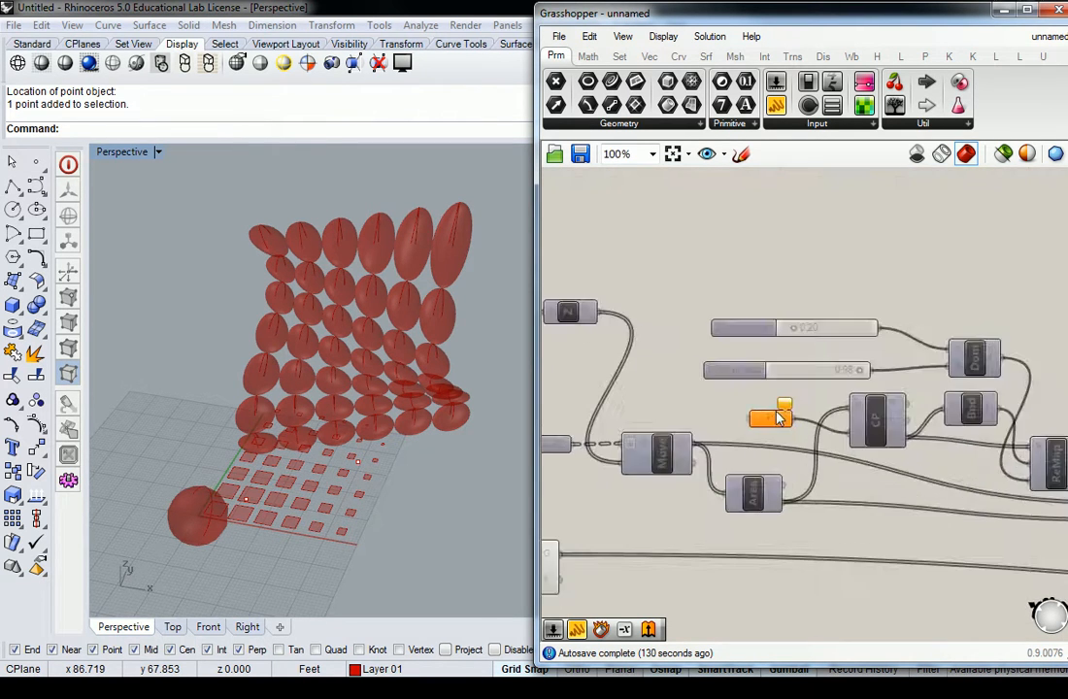
{"action": "scroll", "coordinate": [858, 428], "scroll_direction": "down", "scroll_amount": 3}
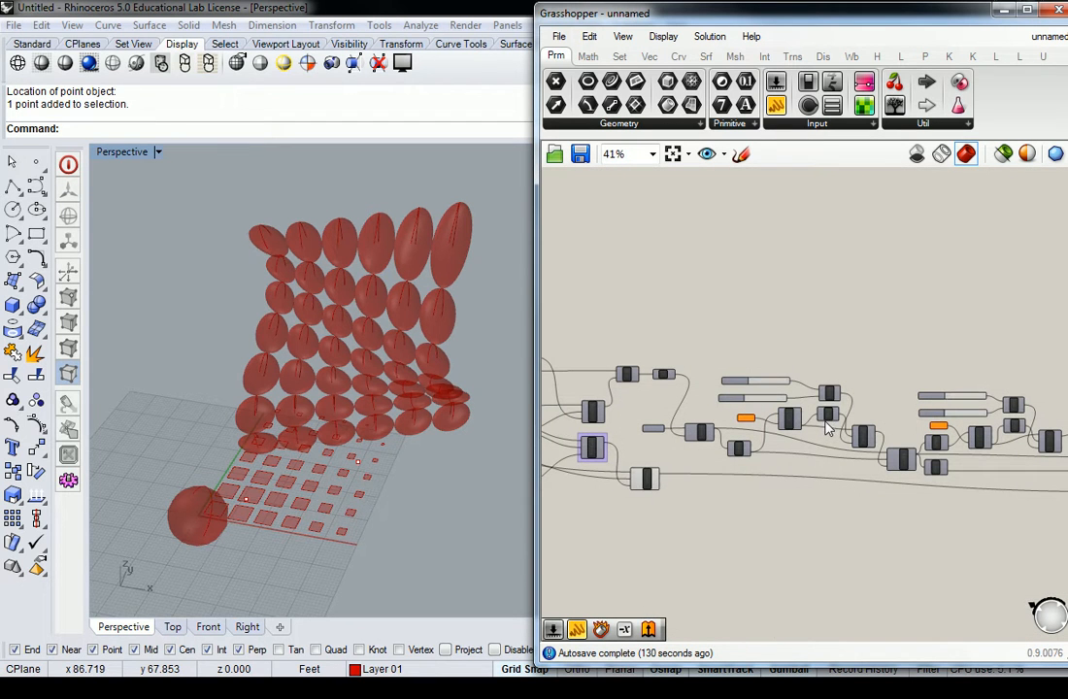
Step: Assign the Rhino point farther from the sphere to the Pt parameter feeding the CP component after Move
{"action": "mouse_move", "coordinate": [796, 419]}
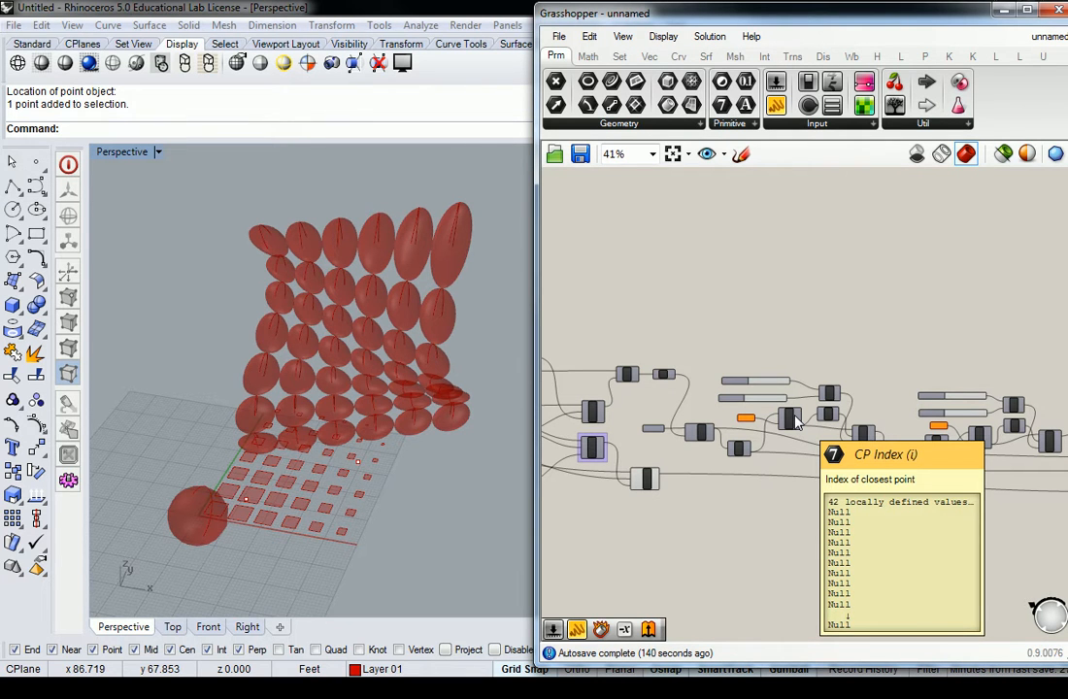
{"action": "scroll", "coordinate": [757, 417], "scroll_direction": "up", "scroll_amount": 5}
{"action": "right_click", "coordinate": [723, 419]}
{"action": "left_click", "coordinate": [813, 511]}
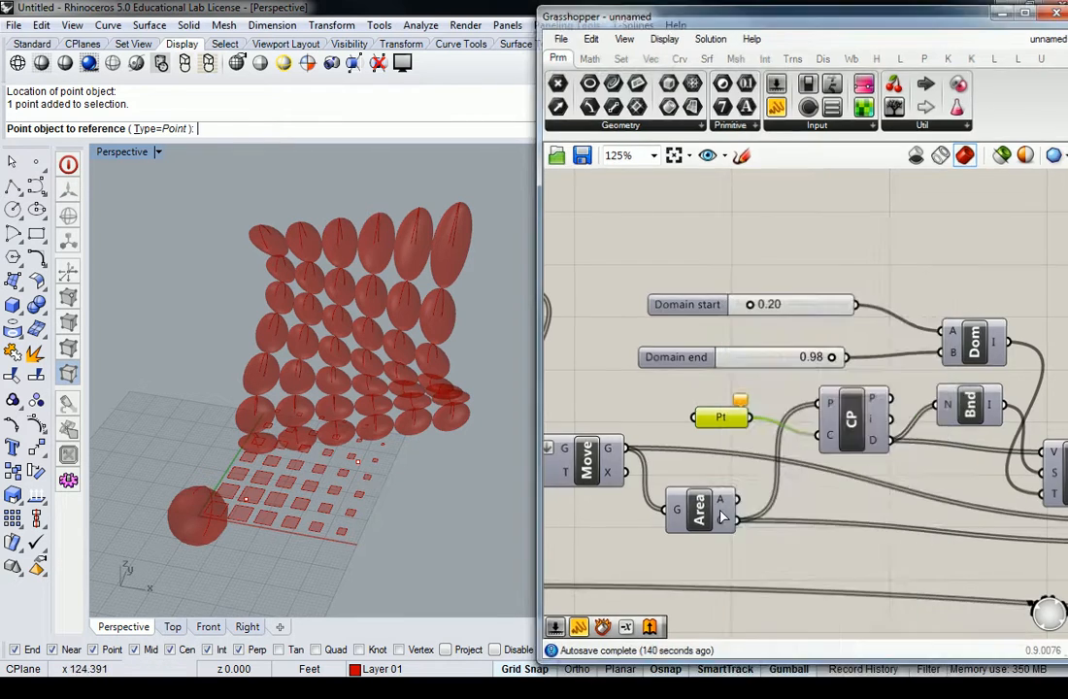
{"action": "left_click", "coordinate": [359, 463]}
{"action": "scroll", "coordinate": [569, 389], "scroll_direction": "down", "scroll_amount": 4}
Step: Place the assigned Pt above its domain sliders, wire it also to the next CP component, and delete the unassigned Pt there
{"action": "right_click_drag", "start_coordinate": [594, 429], "coordinate": [679, 419]}
{"action": "left_click_drag", "start_coordinate": [648, 417], "coordinate": [992, 448]}
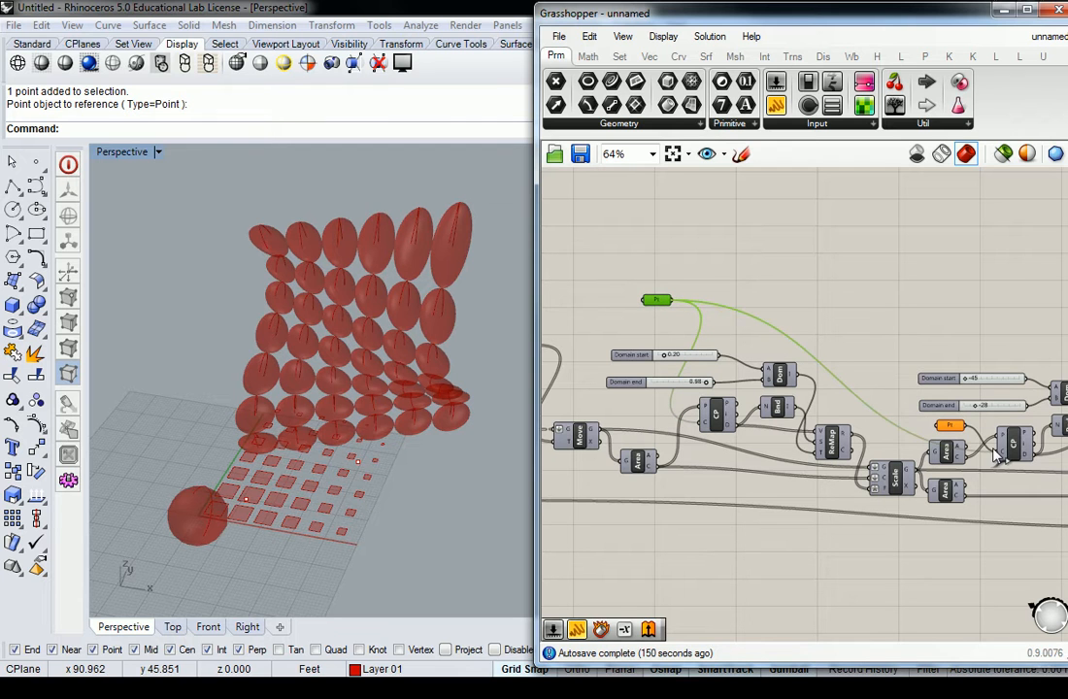
{"action": "left_click", "coordinate": [844, 340]}
{"action": "right_click_drag", "start_coordinate": [959, 420], "coordinate": [892, 410]}
{"action": "left_click", "coordinate": [887, 415]}
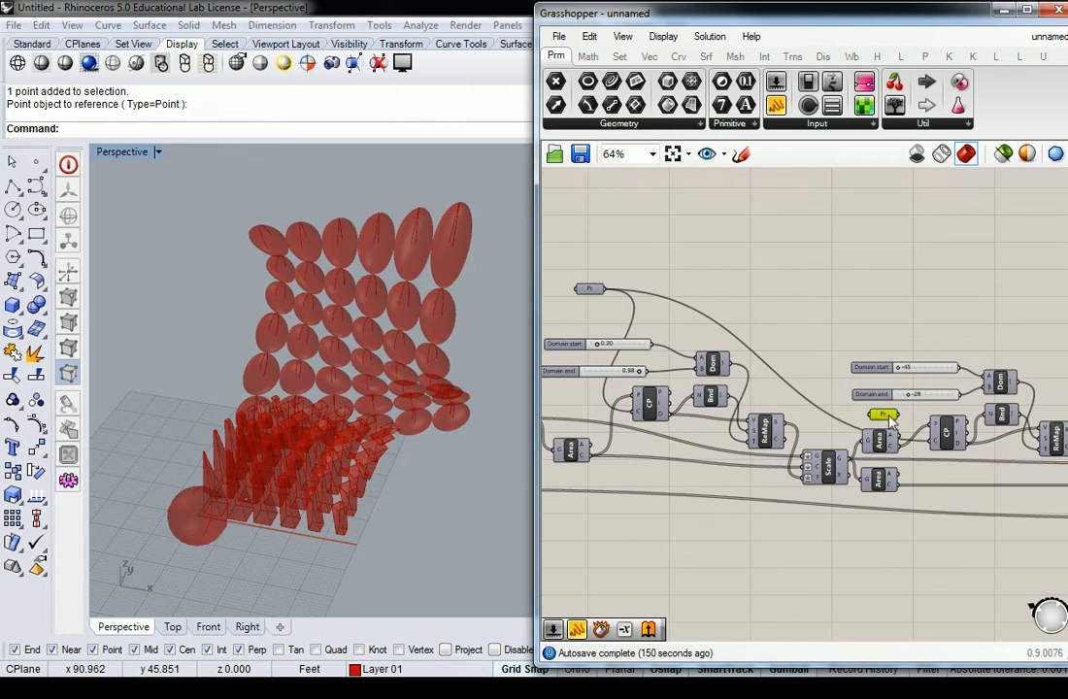
{"action": "key", "text": "Delete"}
{"action": "left_click_drag", "start_coordinate": [593, 288], "coordinate": [583, 277]}
{"action": "right_click_drag", "start_coordinate": [734, 296], "coordinate": [765, 309]}
Step: Examine the twisted boxes over the grid from several angles, with the final RuleSrf component of the pasted definition selected
{"action": "right_click_drag", "start_coordinate": [342, 433], "coordinate": [262, 401]}
{"action": "scroll", "coordinate": [316, 391], "scroll_direction": "up", "scroll_amount": 5}
{"action": "right_click_drag", "start_coordinate": [403, 388], "coordinate": [378, 466]}
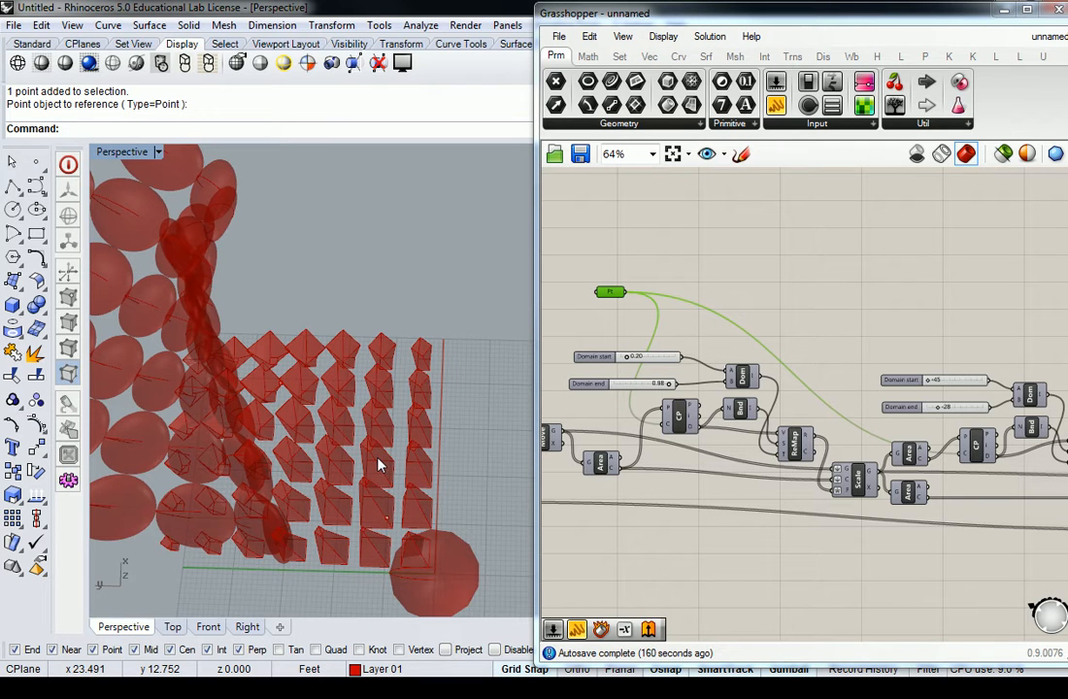
{"action": "left_click", "coordinate": [811, 240]}
{"action": "scroll", "coordinate": [811, 240], "scroll_direction": "down", "scroll_amount": 3}
{"action": "right_click_drag", "start_coordinate": [811, 240], "coordinate": [727, 246]}
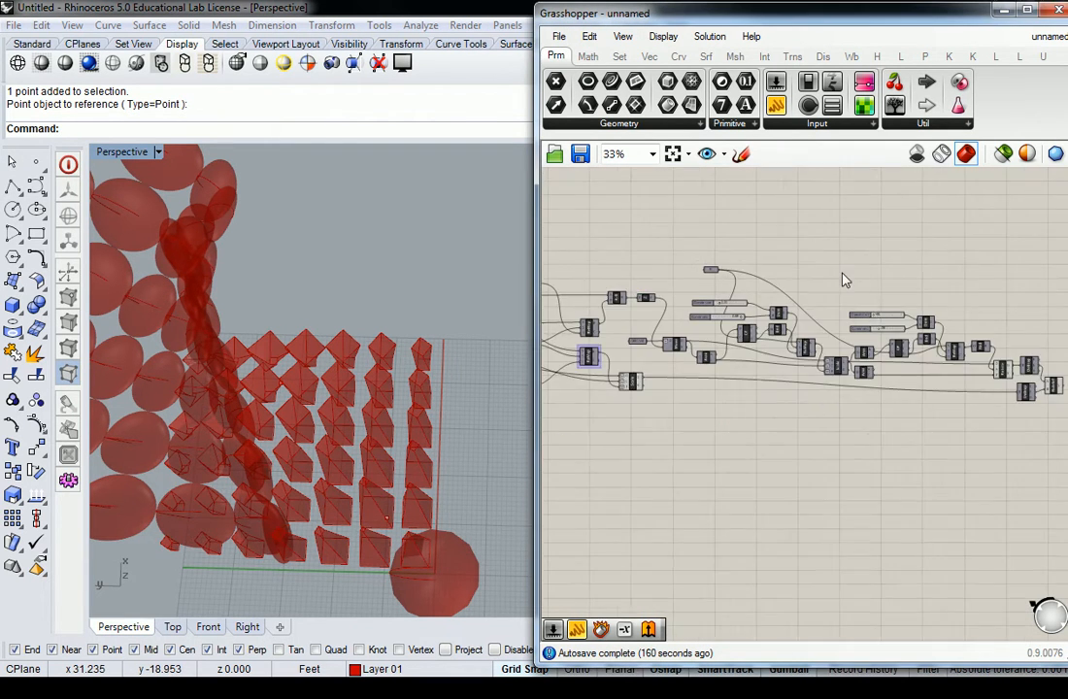
{"action": "scroll", "coordinate": [953, 360], "scroll_direction": "up", "scroll_amount": 2}
{"action": "left_click", "coordinate": [978, 400]}
{"action": "right_click_drag", "start_coordinate": [387, 447], "coordinate": [278, 369]}
{"action": "scroll", "coordinate": [273, 287], "scroll_direction": "up", "scroll_amount": 4}
{"action": "right_click_drag", "start_coordinate": [415, 417], "coordinate": [342, 368]}
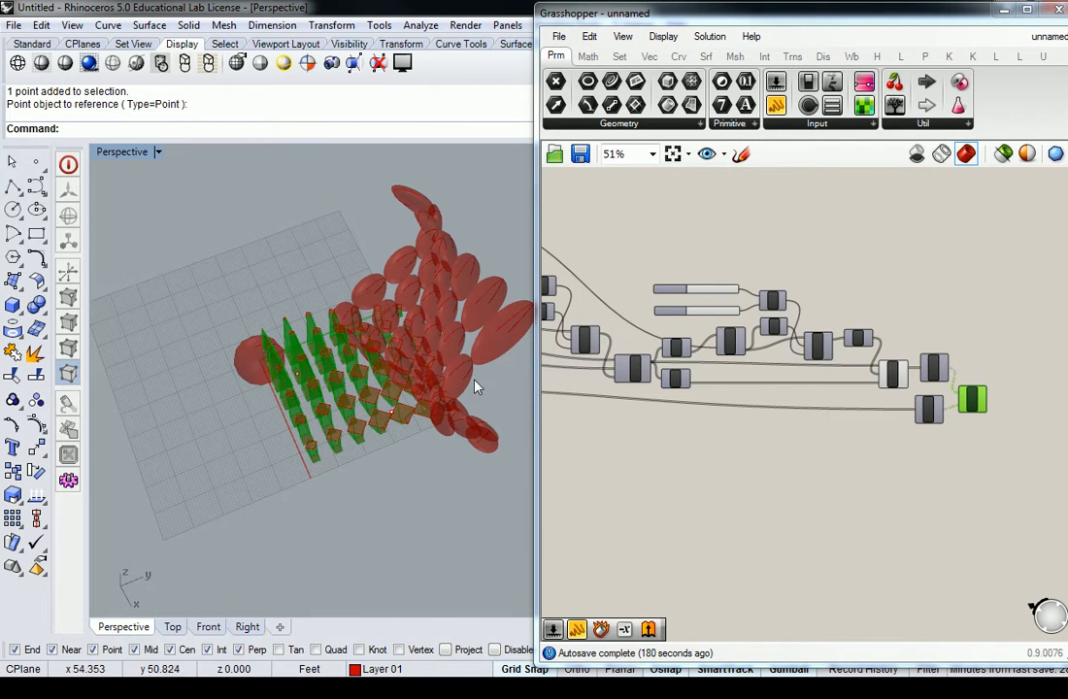
{"action": "right_click_drag", "start_coordinate": [403, 362], "coordinate": [478, 369]}
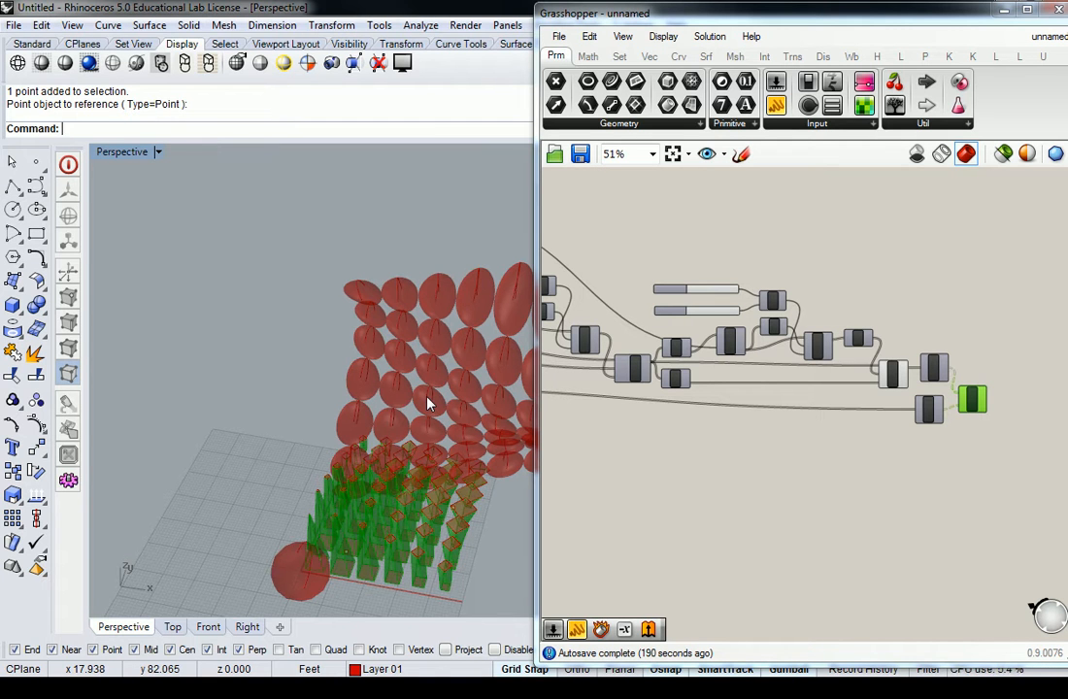
Step: Review the Box Morph definition's BBox, SBox and Morph components and compare the sphere, twisted boxes and morphed surface in the viewport
{"action": "left_click", "coordinate": [915, 295]}
{"action": "scroll", "coordinate": [916, 295], "scroll_direction": "down", "scroll_amount": 3}
{"action": "right_click_drag", "start_coordinate": [825, 279], "coordinate": [906, 499]}
{"action": "right_click_drag", "start_coordinate": [677, 374], "coordinate": [937, 373]}
{"action": "scroll", "coordinate": [804, 351], "scroll_direction": "up", "scroll_amount": 4}
{"action": "scroll", "coordinate": [757, 374], "scroll_direction": "up", "scroll_amount": 2}
{"action": "right_click_drag", "start_coordinate": [757, 374], "coordinate": [895, 377]}
{"action": "scroll", "coordinate": [895, 376], "scroll_direction": "down", "scroll_amount": 2}
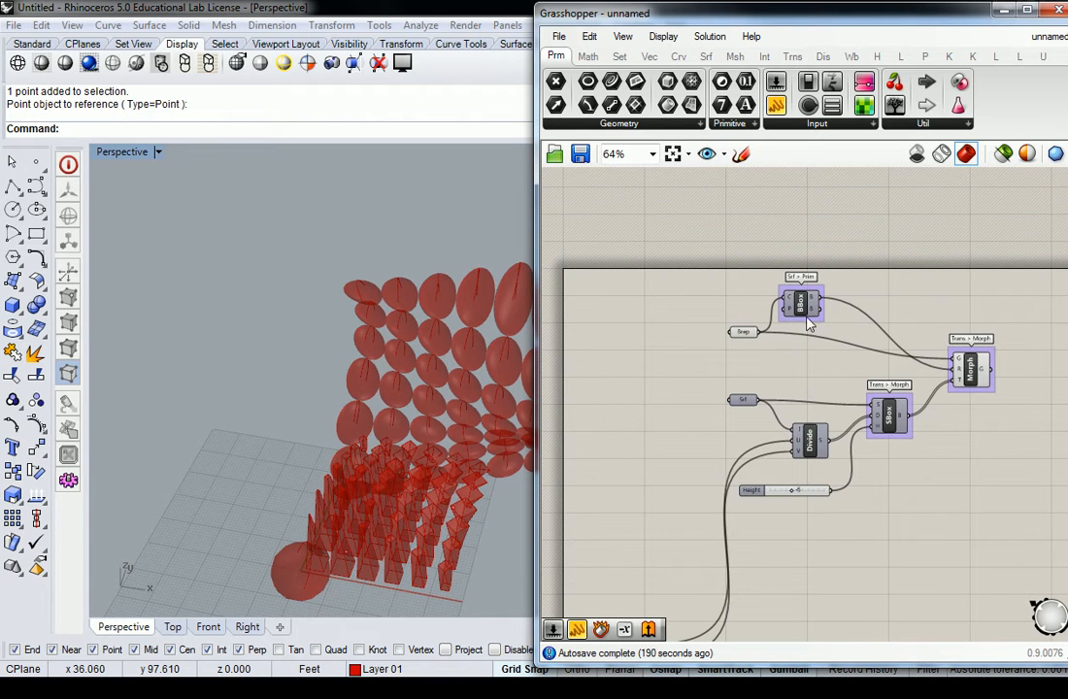
{"action": "right_click_drag", "start_coordinate": [276, 483], "coordinate": [310, 485]}
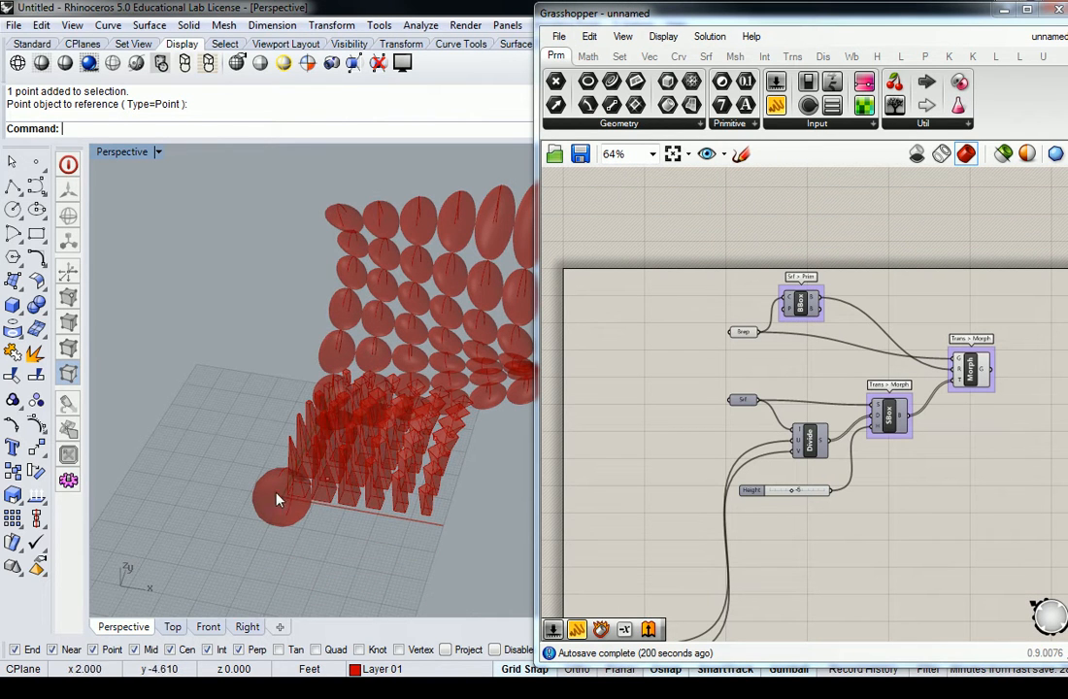
{"action": "right_click_drag", "start_coordinate": [329, 393], "coordinate": [252, 257]}
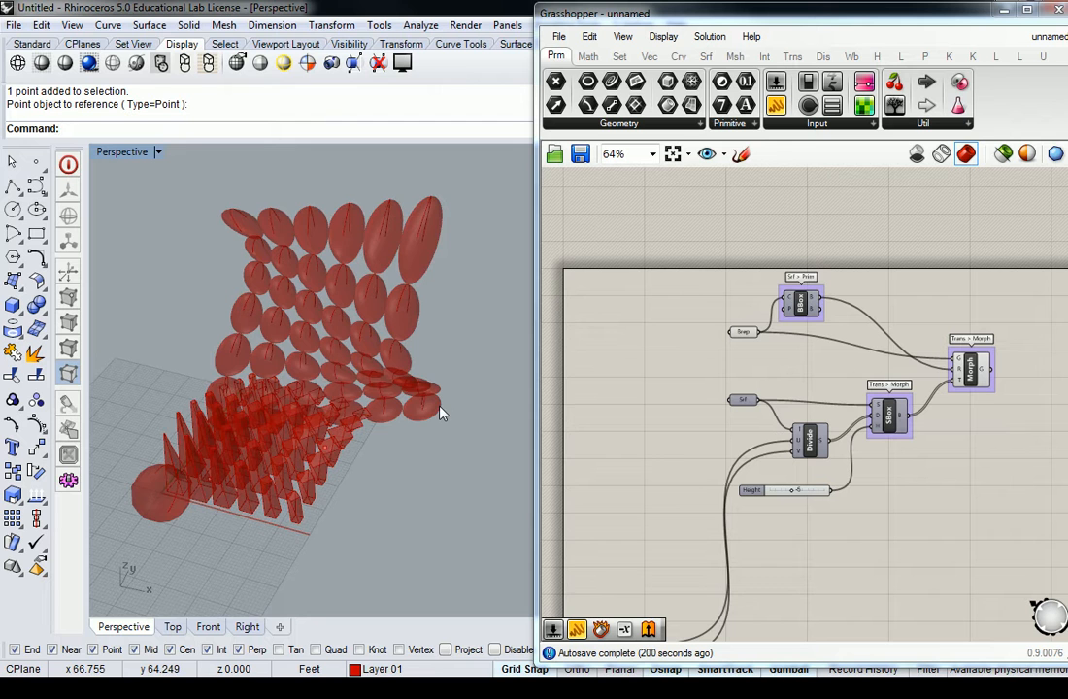
{"action": "right_click_drag", "start_coordinate": [434, 408], "coordinate": [390, 436]}
{"action": "scroll", "coordinate": [282, 478], "scroll_direction": "up", "scroll_amount": 5}
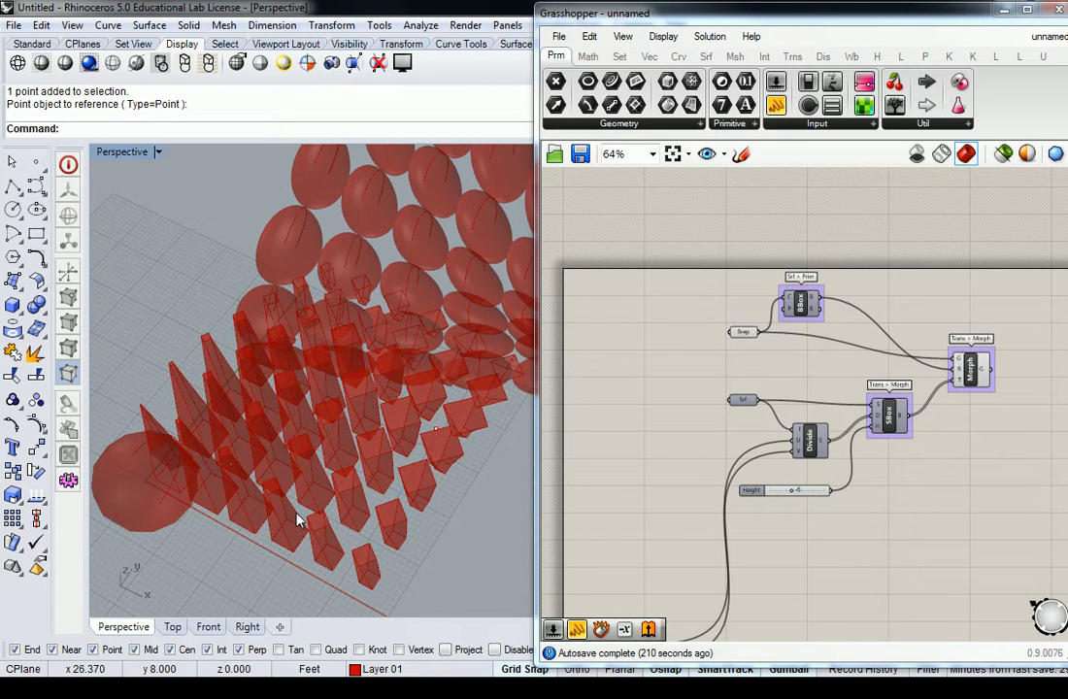
{"action": "right_click_drag", "start_coordinate": [308, 519], "coordinate": [322, 320]}
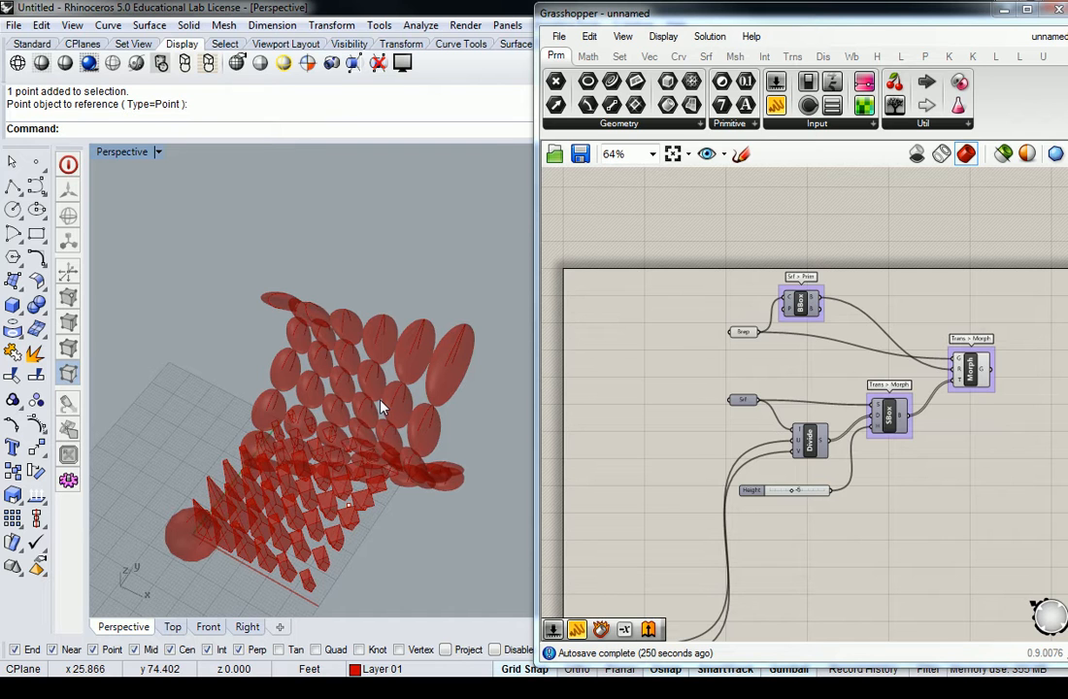
Step: Move the Box Morph component group, without its U Count and V Count sliders, to beyond the end of the grid definition
{"action": "scroll", "coordinate": [817, 381], "scroll_direction": "down", "scroll_amount": 5}
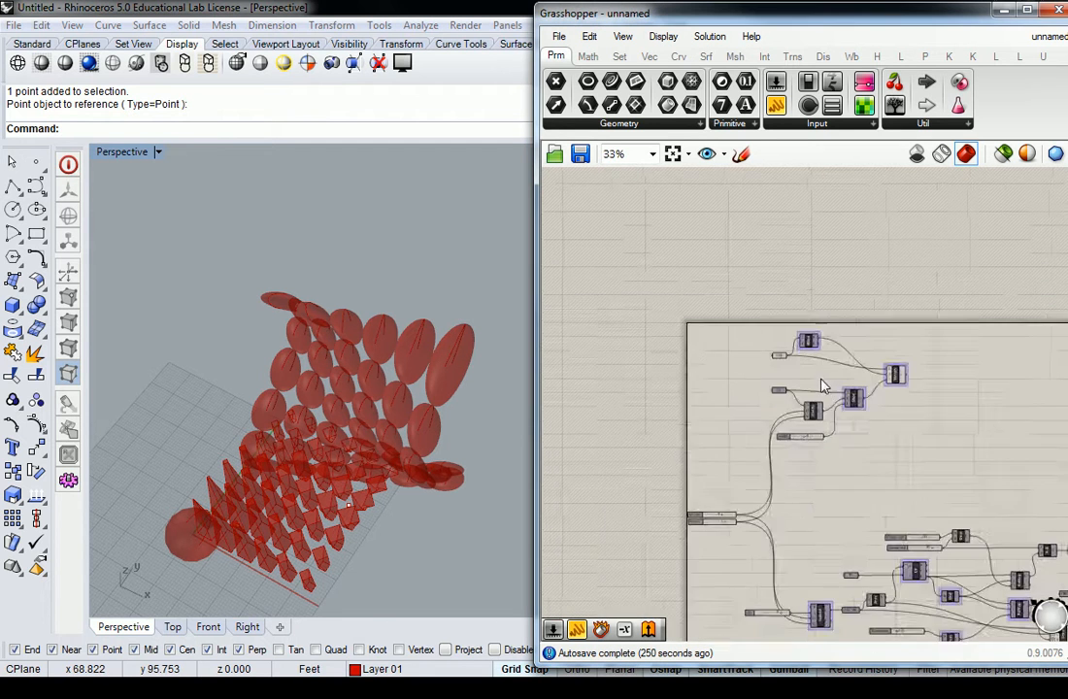
{"action": "scroll", "coordinate": [632, 435], "scroll_direction": "up", "scroll_amount": 5}
{"action": "right_click_drag", "start_coordinate": [645, 457], "coordinate": [684, 436]}
{"action": "scroll", "coordinate": [684, 436], "scroll_direction": "down", "scroll_amount": 3}
{"action": "left_click_drag", "start_coordinate": [815, 332], "coordinate": [655, 482]}
{"action": "right_click_drag", "start_coordinate": [890, 426], "coordinate": [746, 430]}
{"action": "left_click_drag", "start_coordinate": [607, 412], "coordinate": [1025, 408]}
{"action": "right_click_drag", "start_coordinate": [1055, 416], "coordinate": [827, 413]}
{"action": "left_click_drag", "start_coordinate": [764, 421], "coordinate": [946, 469]}
{"action": "left_click", "coordinate": [860, 451]}
{"action": "scroll", "coordinate": [874, 437], "scroll_direction": "down", "scroll_amount": 3}
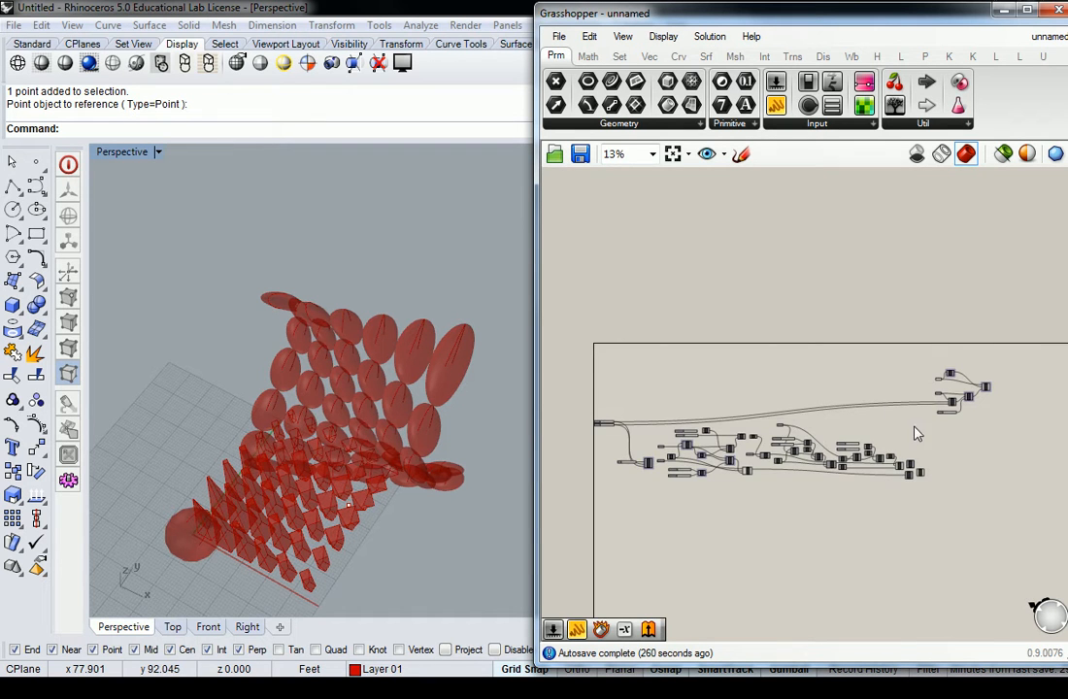
{"action": "scroll", "coordinate": [891, 470], "scroll_direction": "up", "scroll_amount": 3}
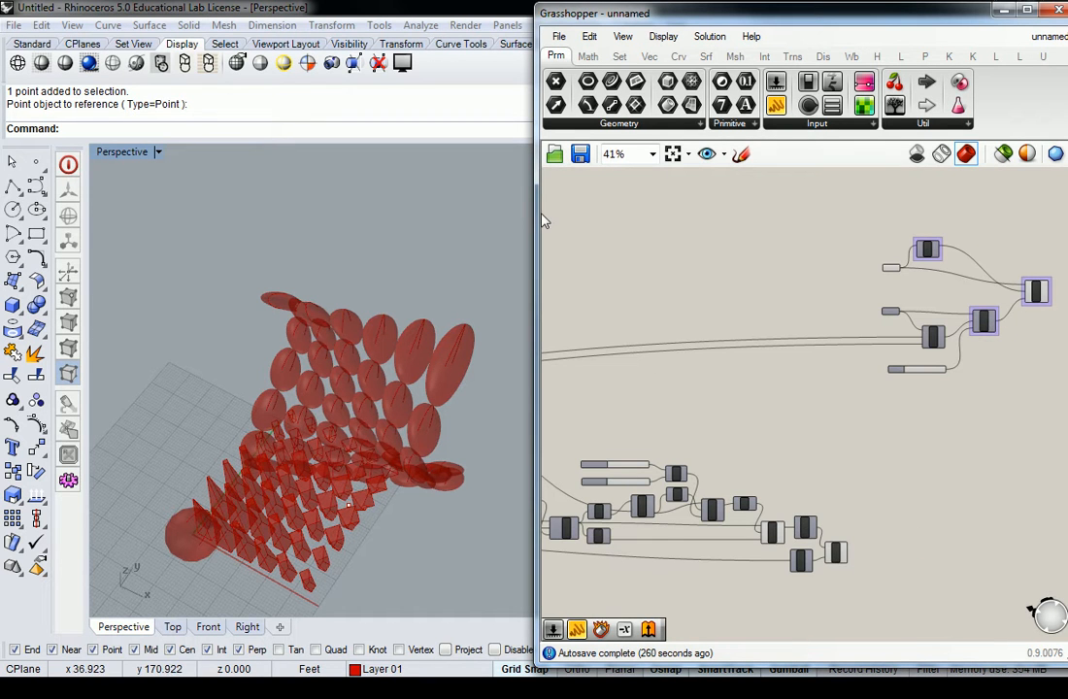
{"action": "right_click_drag", "start_coordinate": [738, 260], "coordinate": [714, 267]}
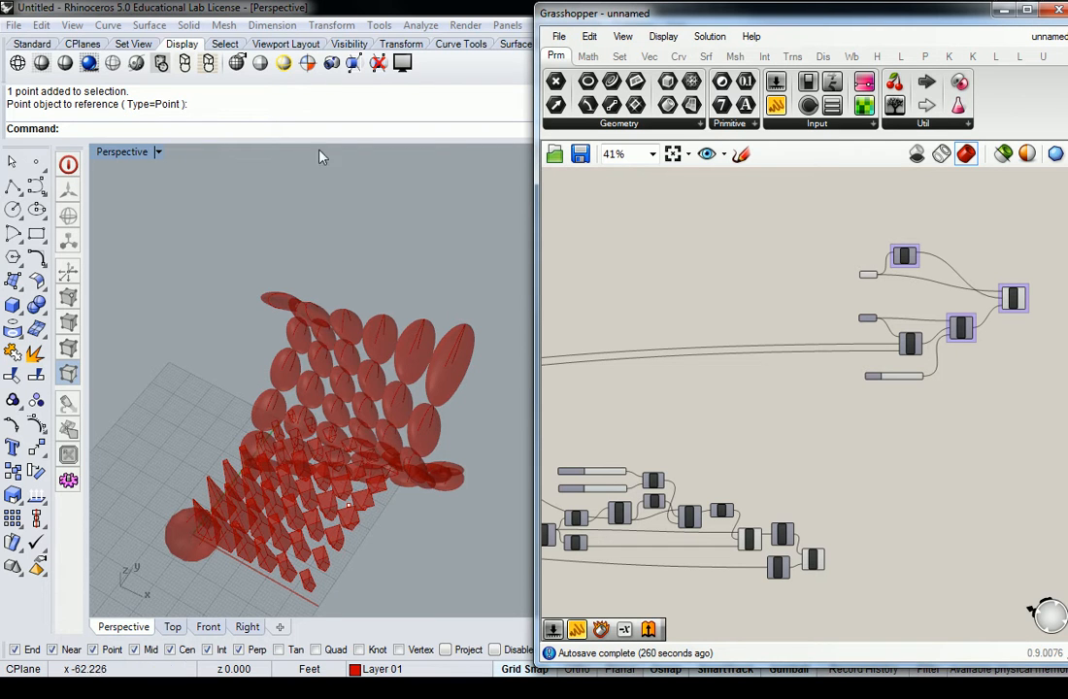
Step: Turn on the Default layer in Rhino and move the curved surface up and back, away from the grid of twisted boxes
{"action": "right_click_drag", "start_coordinate": [335, 408], "coordinate": [312, 466]}
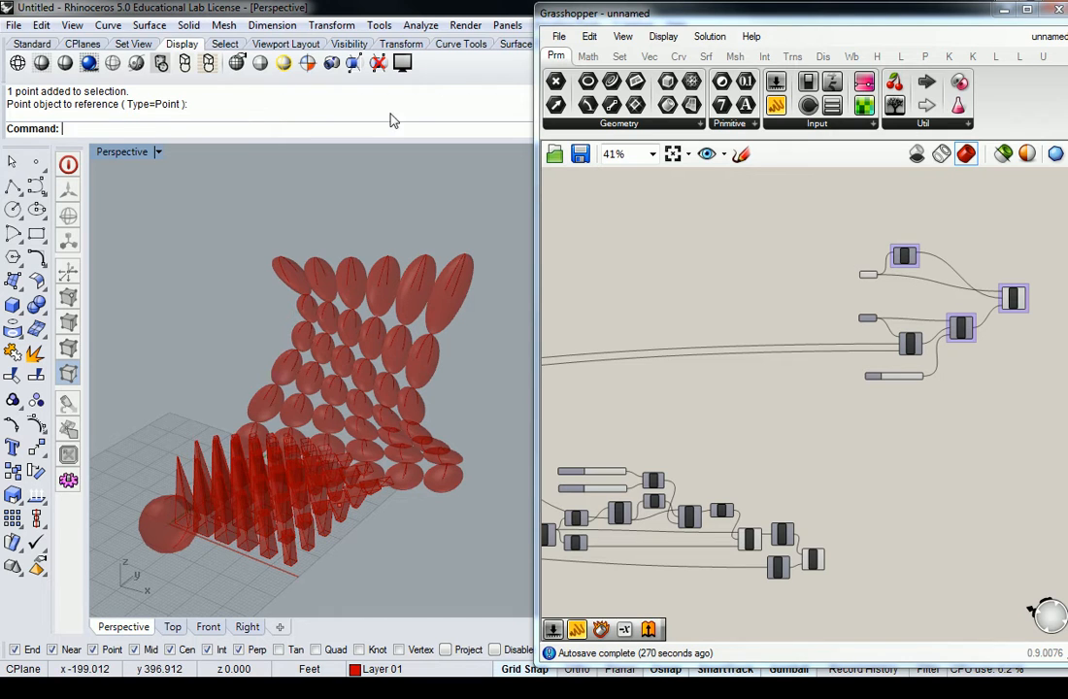
{"action": "left_click_drag", "start_coordinate": [646, 2], "coordinate": [809, 382]}
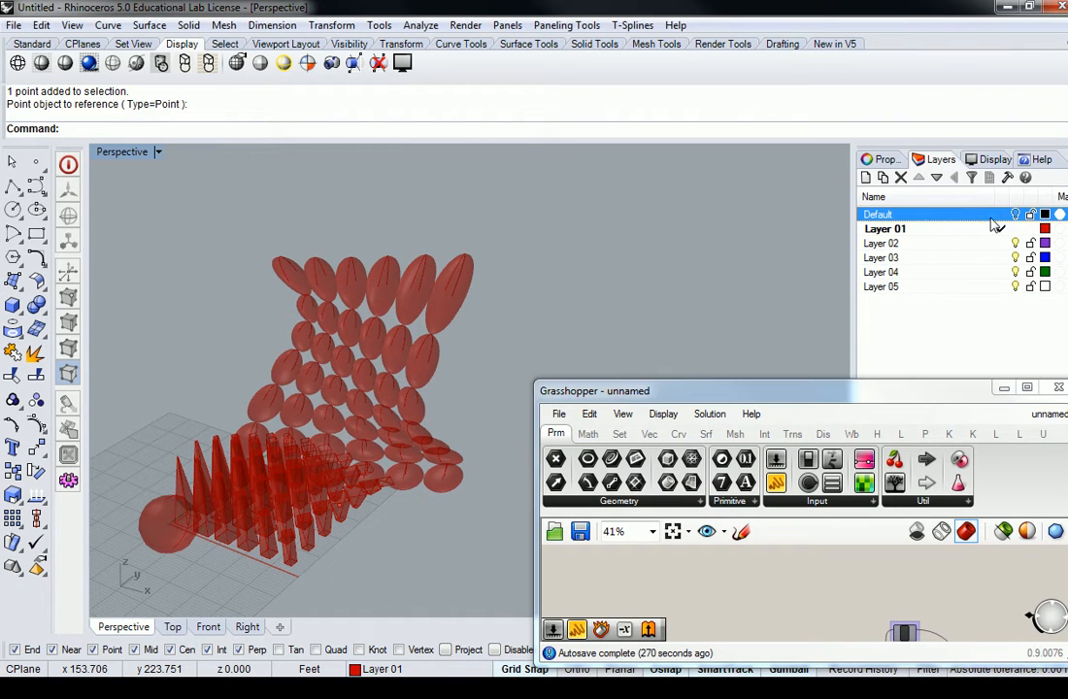
{"action": "left_click", "coordinate": [1014, 214]}
{"action": "left_click", "coordinate": [315, 317]}
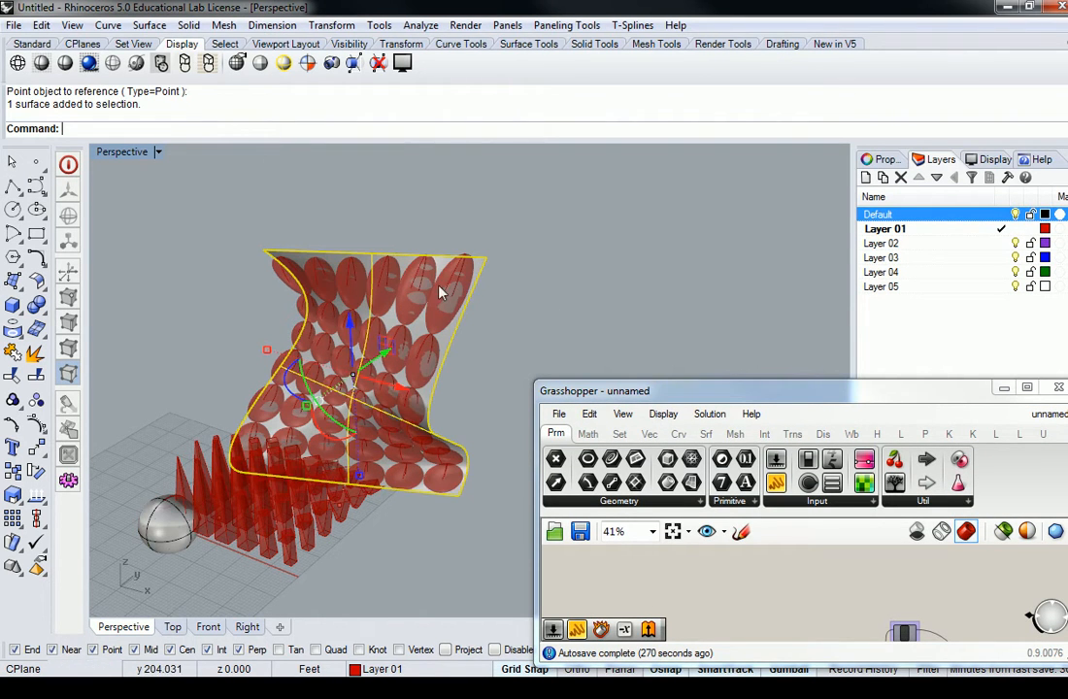
{"action": "left_click_drag", "start_coordinate": [316, 316], "coordinate": [474, 331]}
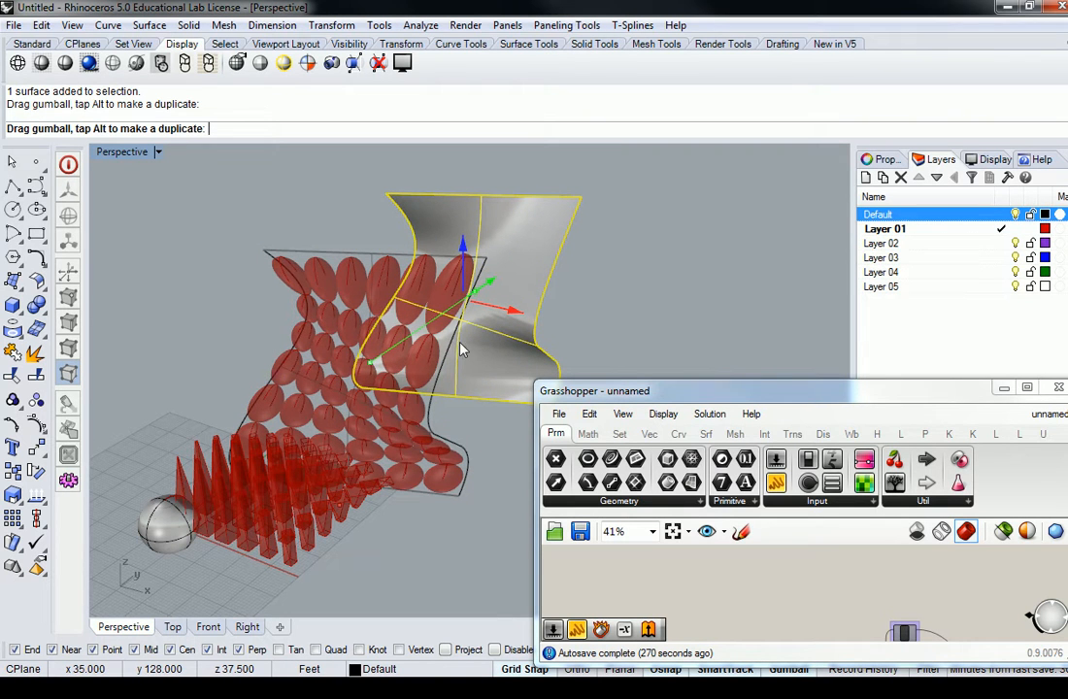
{"action": "left_click", "coordinate": [489, 442]}
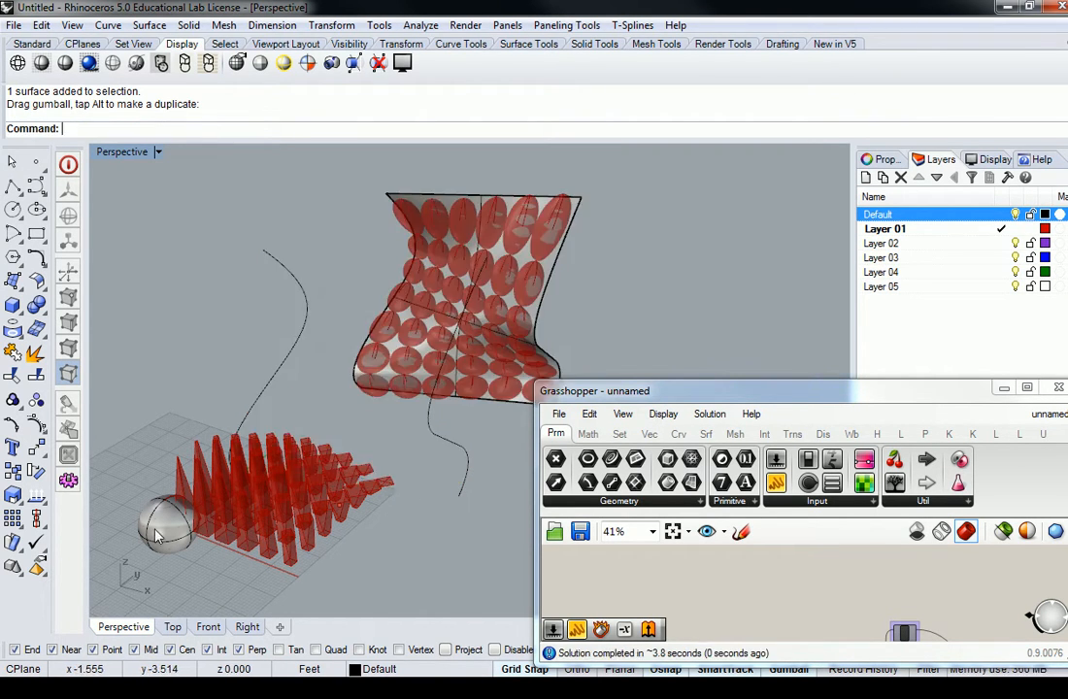
Step: Move the sphere outward along the X axis, away from the twisted boxes, and turn off the Default layer
{"action": "left_click", "coordinate": [160, 530]}
{"action": "left_click_drag", "start_coordinate": [206, 544], "coordinate": [290, 428]}
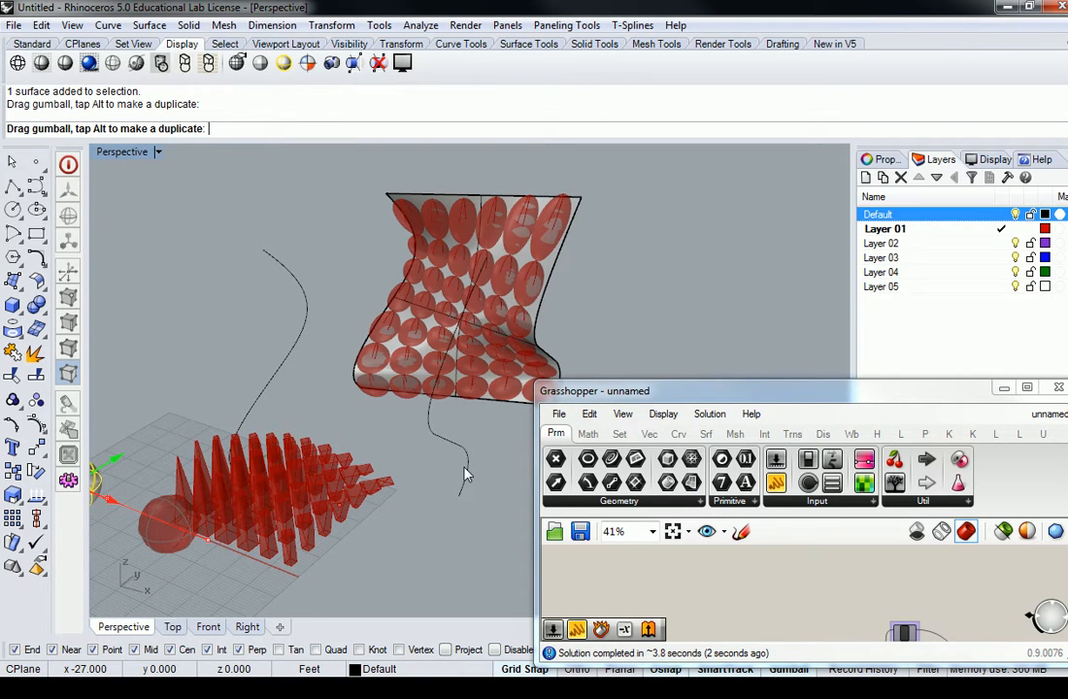
{"action": "left_click", "coordinate": [1015, 214]}
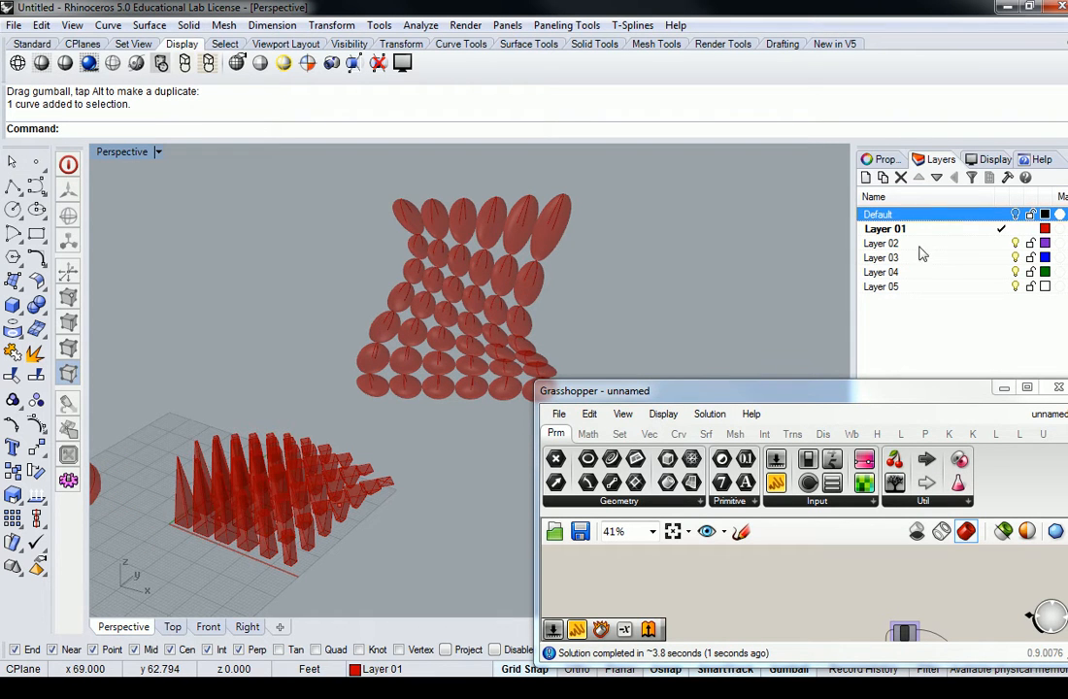
Step: Examine the twisted boxes up close together with the RuleSrf and DeBrep components at the end of the grid definition
{"action": "right_click_drag", "start_coordinate": [614, 257], "coordinate": [284, 405]}
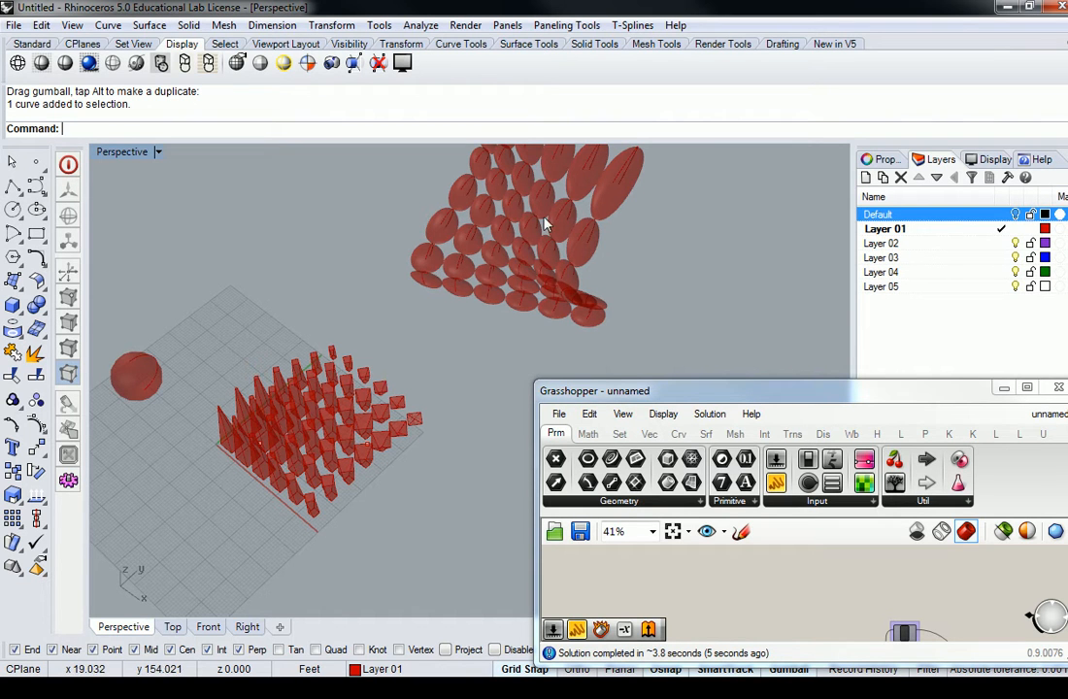
{"action": "left_click_drag", "start_coordinate": [806, 382], "coordinate": [815, 7]}
{"action": "right_click_drag", "start_coordinate": [436, 224], "coordinate": [362, 366]}
{"action": "scroll", "coordinate": [825, 526], "scroll_direction": "up", "scroll_amount": 3}
{"action": "right_click_drag", "start_coordinate": [824, 583], "coordinate": [809, 472]}
{"action": "left_click", "coordinate": [782, 493]}
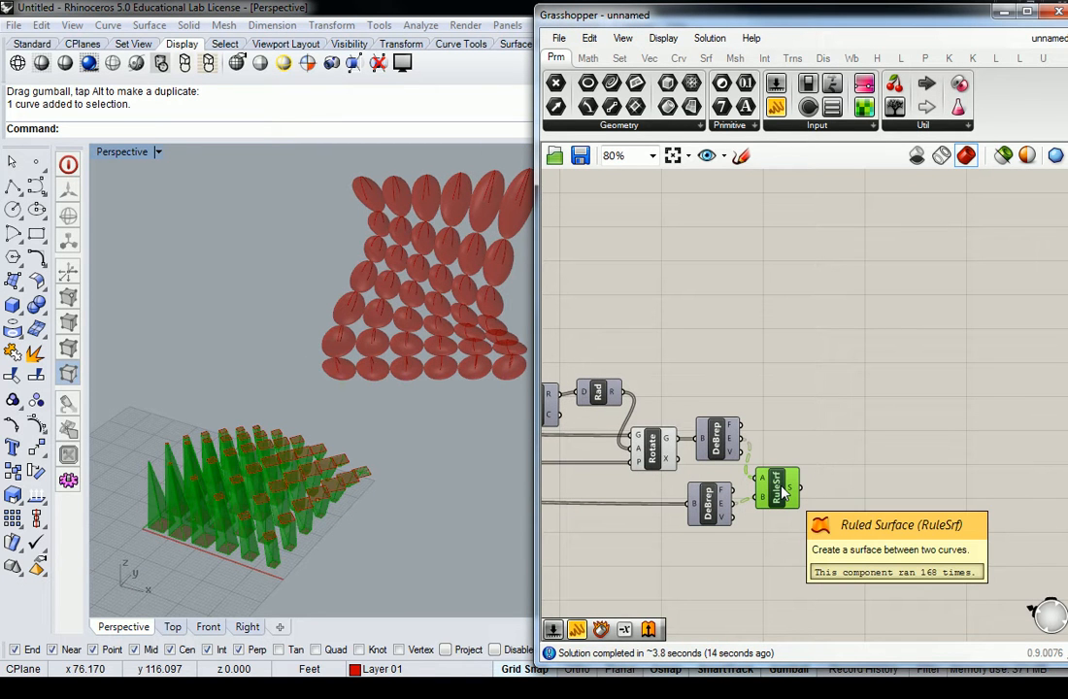
{"action": "scroll", "coordinate": [781, 493], "scroll_direction": "down", "scroll_amount": 2}
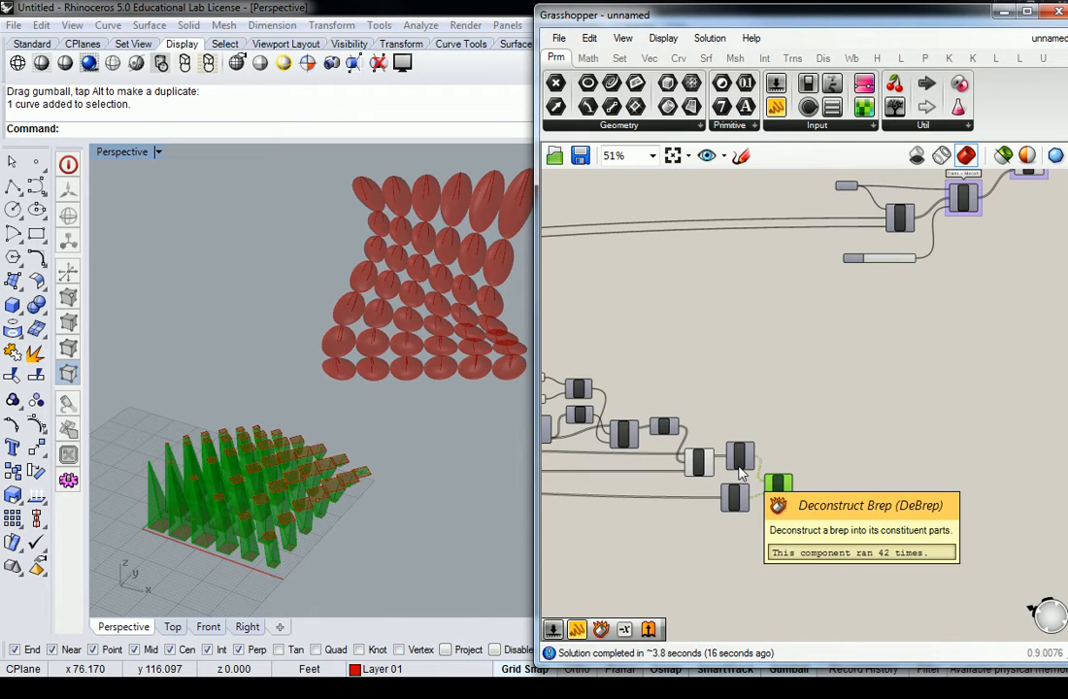
{"action": "right_click_drag", "start_coordinate": [714, 412], "coordinate": [1000, 403]}
{"action": "scroll", "coordinate": [889, 390], "scroll_direction": "down", "scroll_amount": 3}
{"action": "right_click_drag", "start_coordinate": [879, 393], "coordinate": [723, 398]}
{"action": "scroll", "coordinate": [767, 411], "scroll_direction": "up", "scroll_amount": 2}
{"action": "scroll", "coordinate": [291, 495], "scroll_direction": "up", "scroll_amount": 5}
{"action": "scroll", "coordinate": [331, 448], "scroll_direction": "down", "scroll_amount": 3}
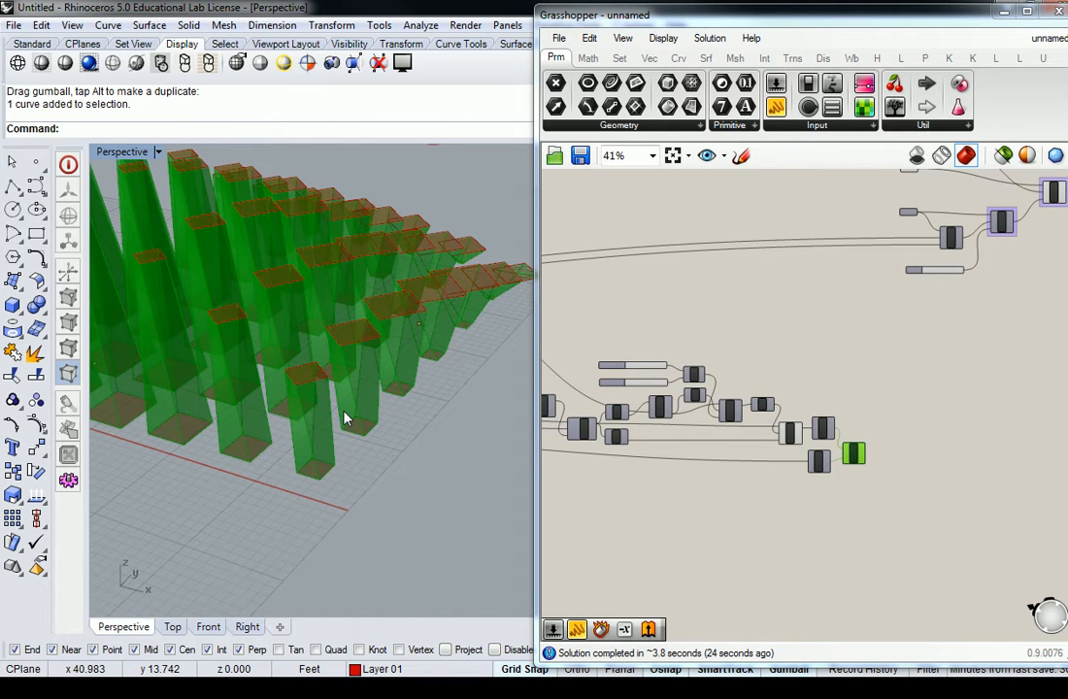
{"action": "left_click", "coordinate": [669, 460]}
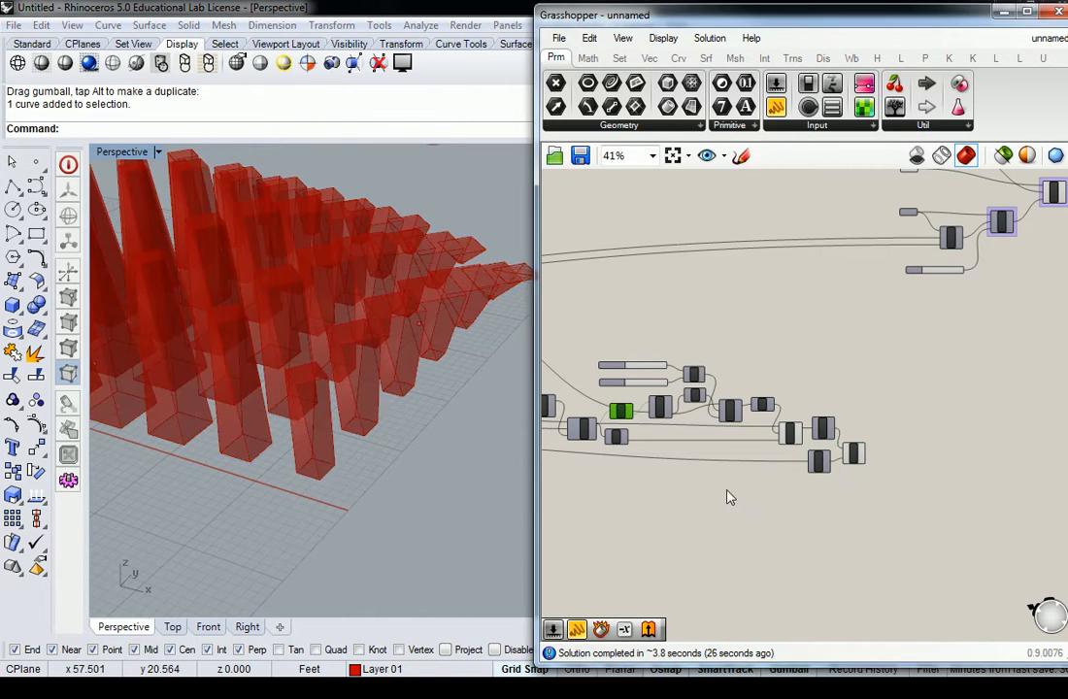
Step: Examine which twisted box faces the Rotate and Scale components produce in the grid definition
{"action": "scroll", "coordinate": [780, 441], "scroll_direction": "up", "scroll_amount": 5}
{"action": "left_click", "coordinate": [891, 412]}
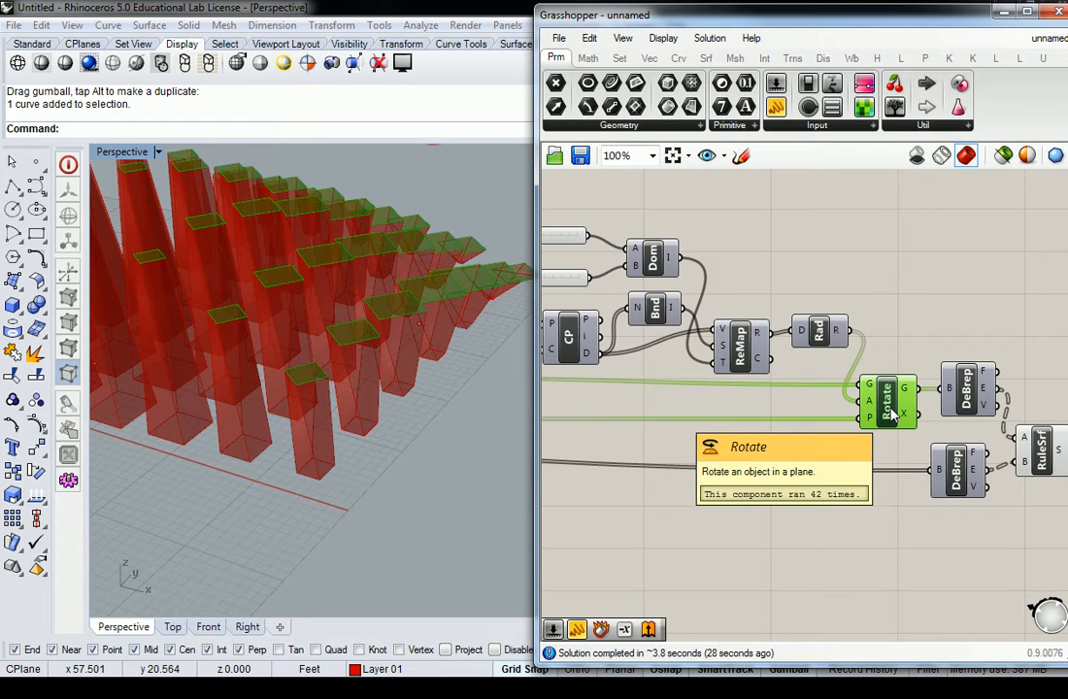
{"action": "scroll", "coordinate": [892, 414], "scroll_direction": "down", "scroll_amount": 5}
{"action": "right_click_drag", "start_coordinate": [732, 395], "coordinate": [916, 417]}
{"action": "left_click", "coordinate": [612, 449]}
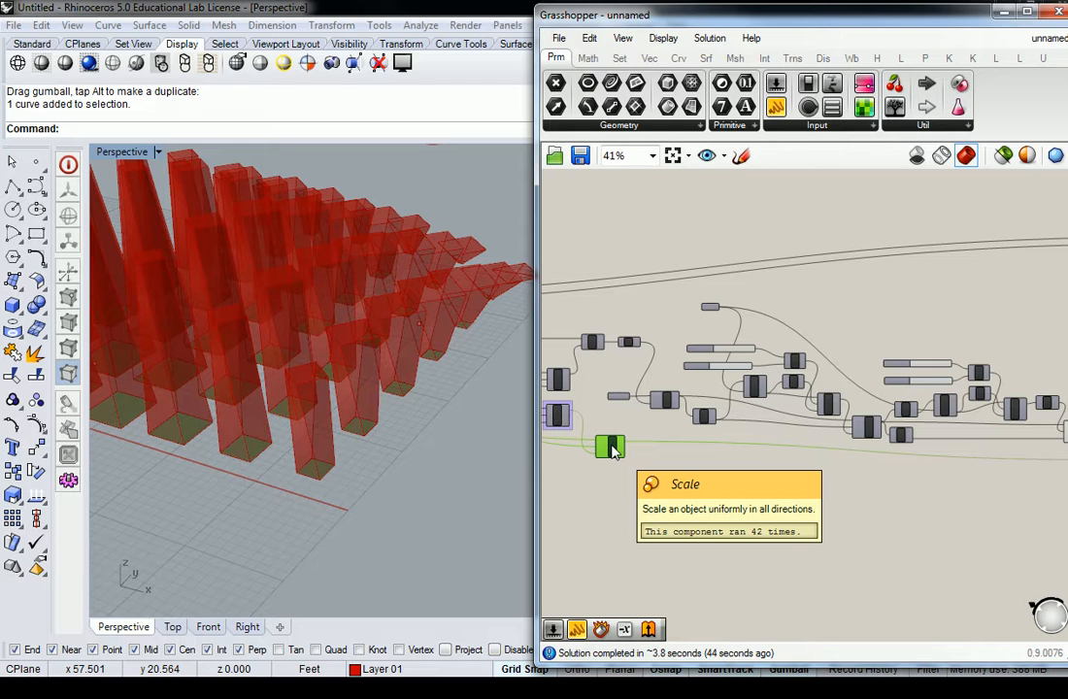
{"action": "scroll", "coordinate": [611, 449], "scroll_direction": "down", "scroll_amount": 4}
{"action": "scroll", "coordinate": [813, 449], "scroll_direction": "up", "scroll_amount": 8}
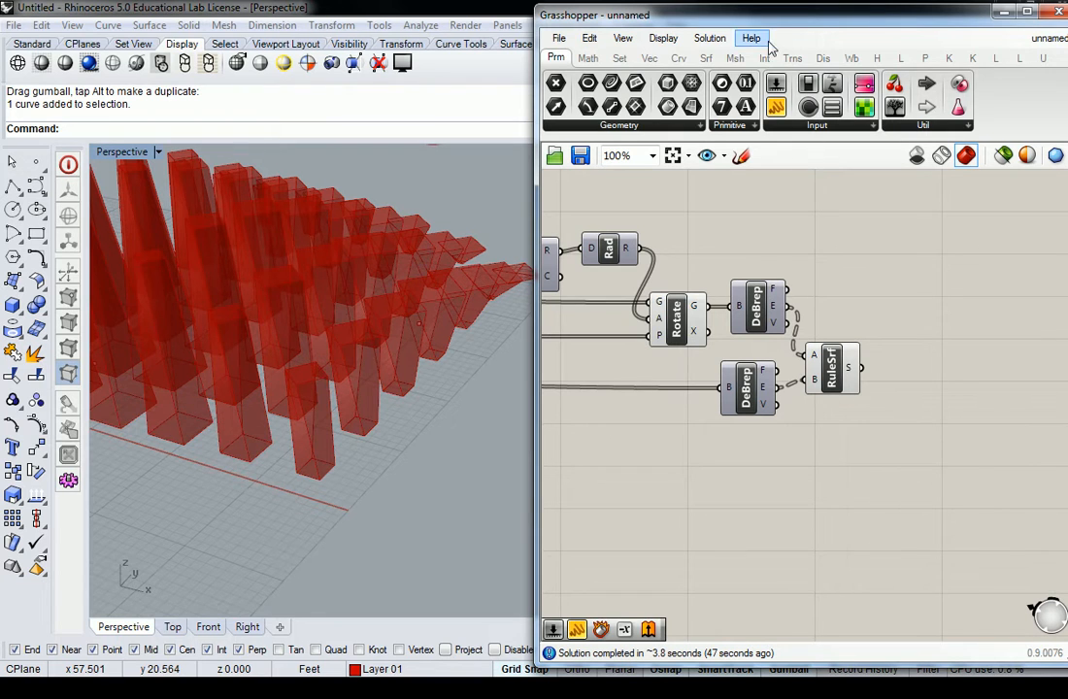
Step: Add a Boundary Volume component below the RuleSrf component at the end of the grid definition
{"action": "left_click", "coordinate": [706, 58]}
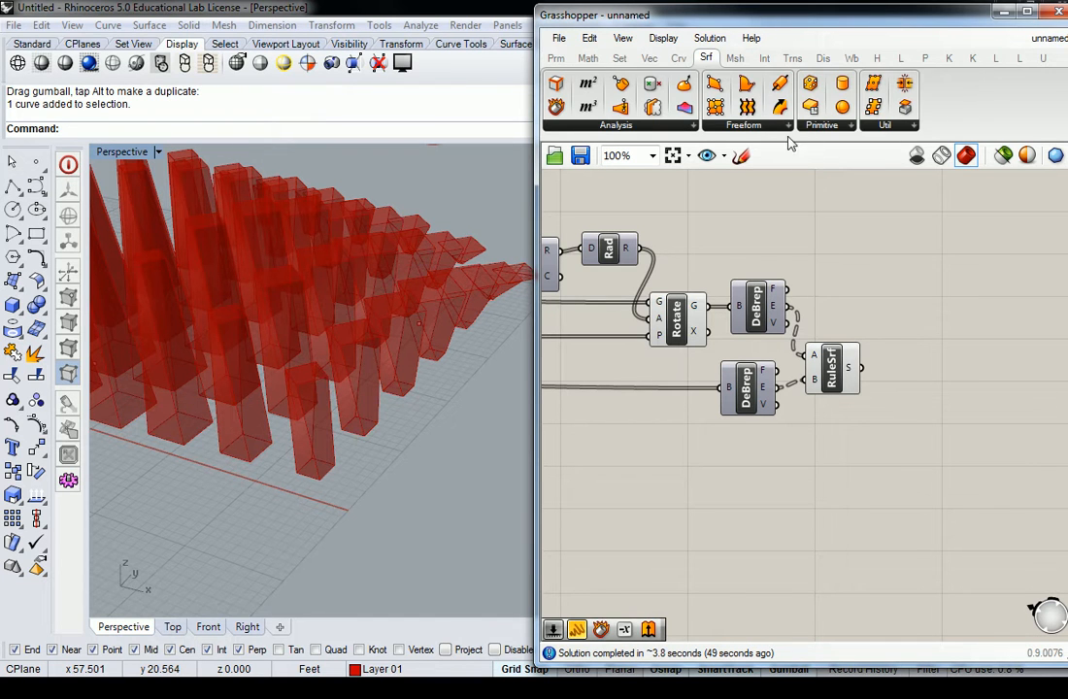
{"action": "left_click", "coordinate": [837, 125]}
{"action": "left_click", "coordinate": [894, 134]}
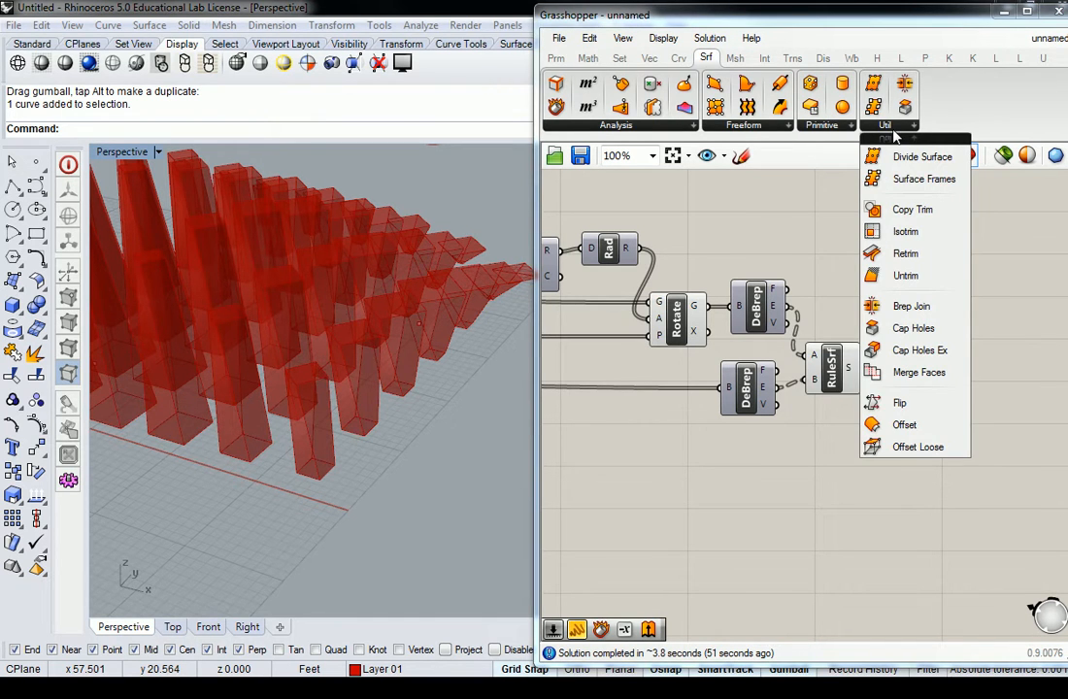
{"action": "left_click", "coordinate": [763, 58]}
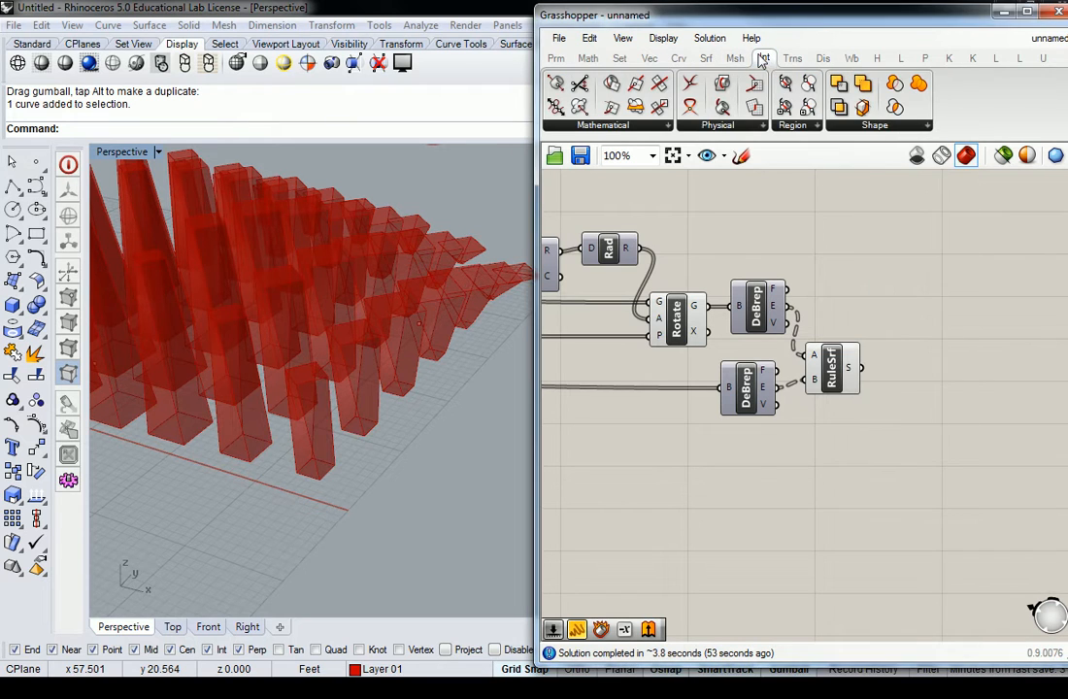
{"action": "left_click", "coordinate": [894, 127]}
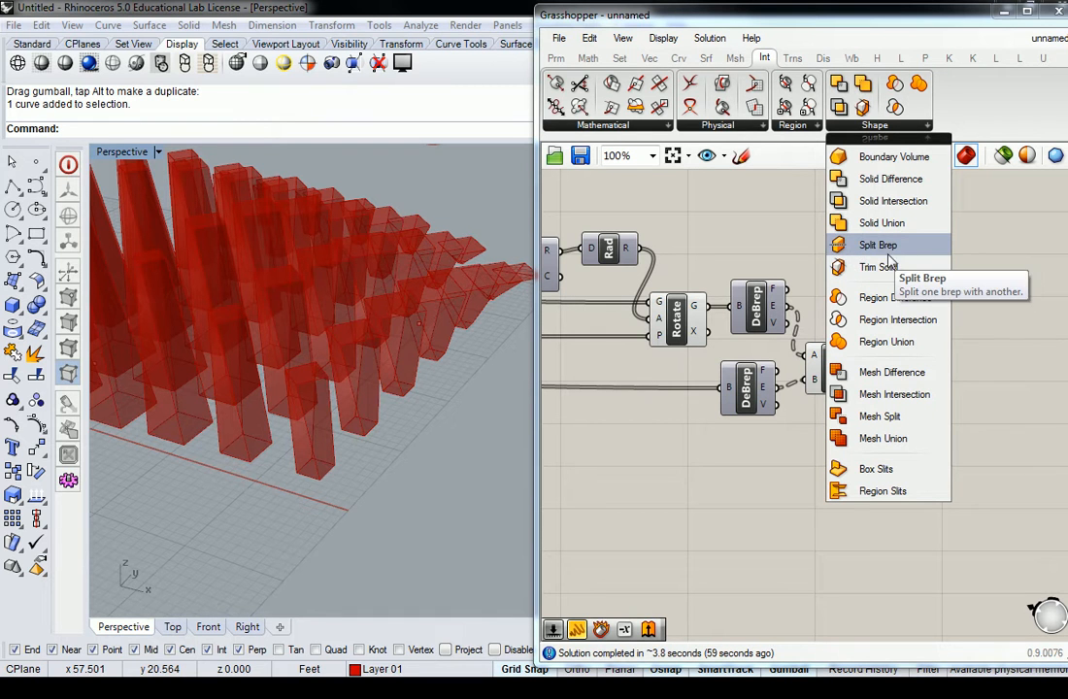
{"action": "double_click", "coordinate": [1005, 382]}
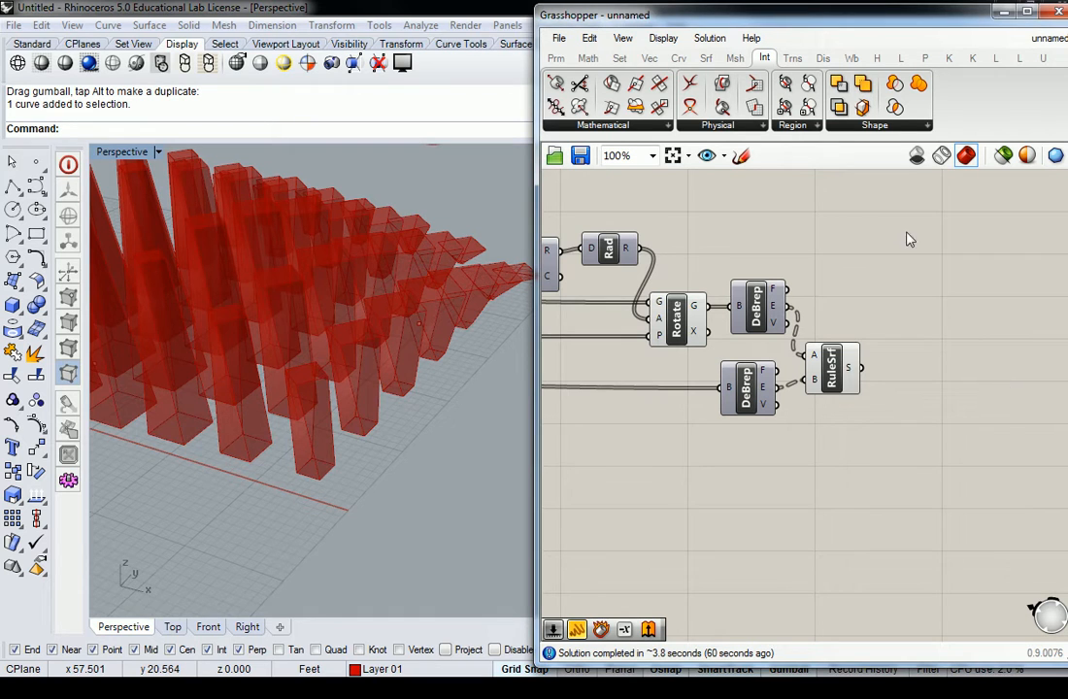
{"action": "left_click", "coordinate": [901, 130]}
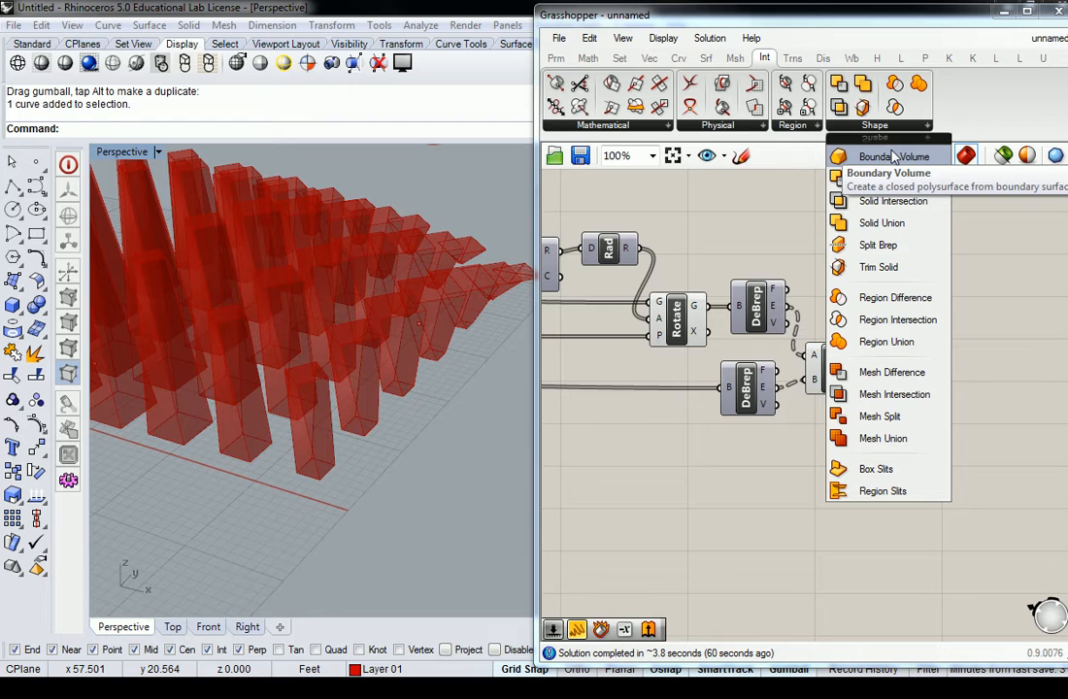
{"action": "left_click_drag", "start_coordinate": [893, 156], "coordinate": [925, 351]}
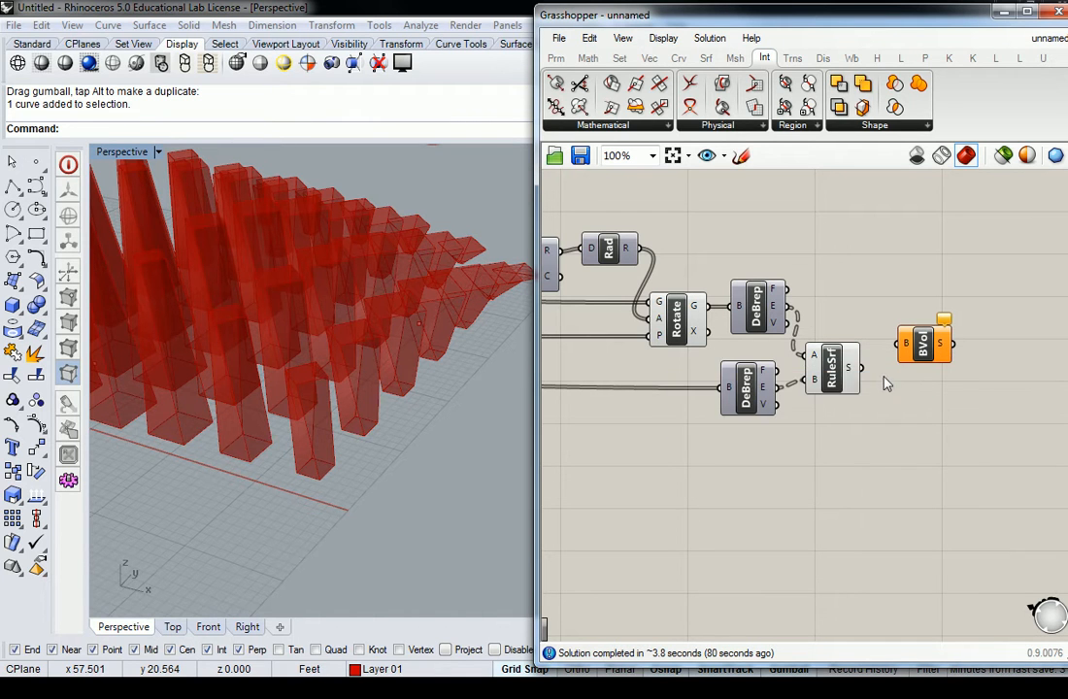
{"action": "left_click_drag", "start_coordinate": [922, 345], "coordinate": [917, 485]}
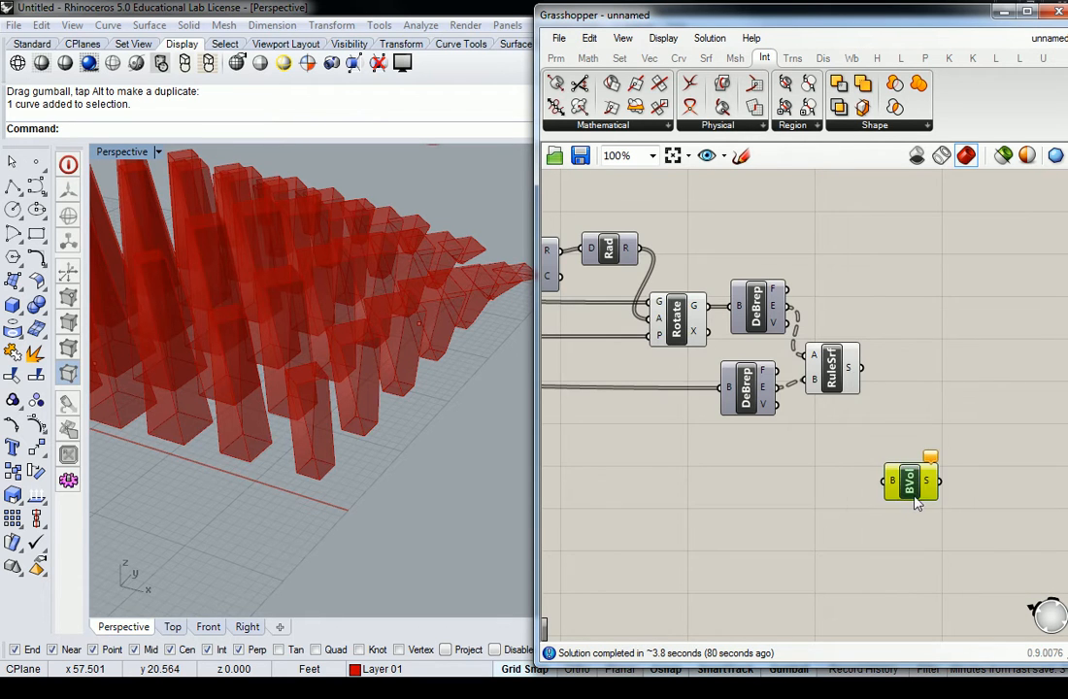
Step: Connect RuleSrf's surface output and Rotate's geometry output together into the Boundary Volume component's boundaries input
{"action": "right_click_drag", "start_coordinate": [870, 419], "coordinate": [912, 342]}
{"action": "scroll", "coordinate": [876, 287], "scroll_direction": "down", "scroll_amount": 3}
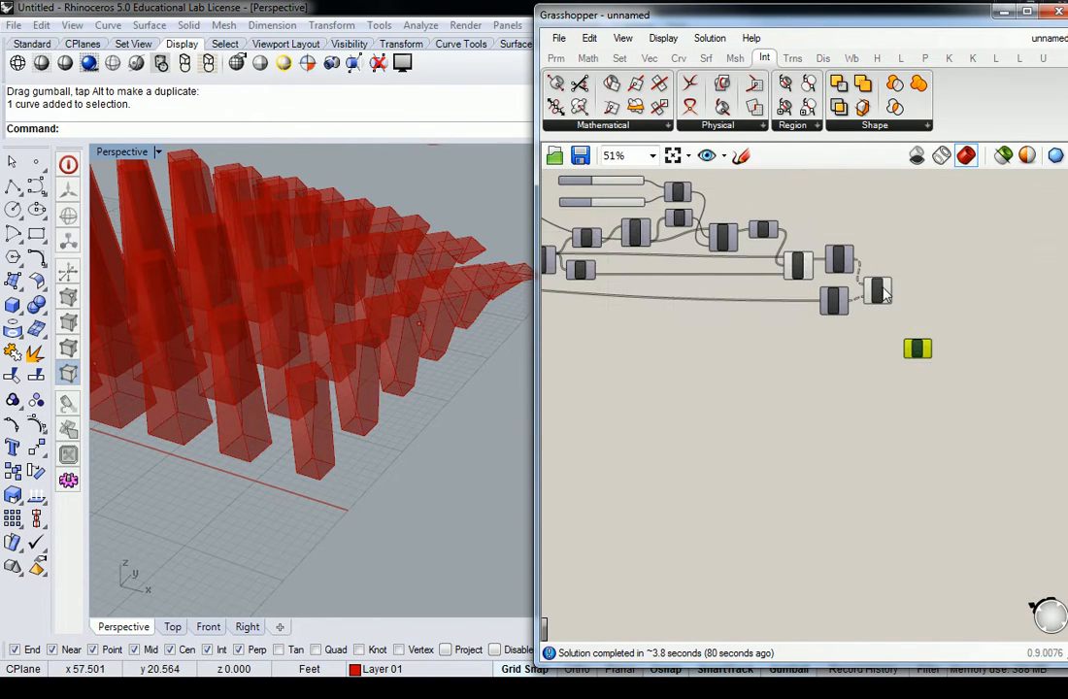
{"action": "scroll", "coordinate": [883, 286], "scroll_direction": "up", "scroll_amount": 2}
{"action": "left_click_drag", "start_coordinate": [894, 299], "coordinate": [945, 398]}
{"action": "left_click", "coordinate": [842, 405]}
{"action": "scroll", "coordinate": [853, 377], "scroll_direction": "down", "scroll_amount": 3}
{"action": "left_click", "coordinate": [782, 297]}
{"action": "scroll", "coordinate": [795, 303], "scroll_direction": "up", "scroll_amount": 4}
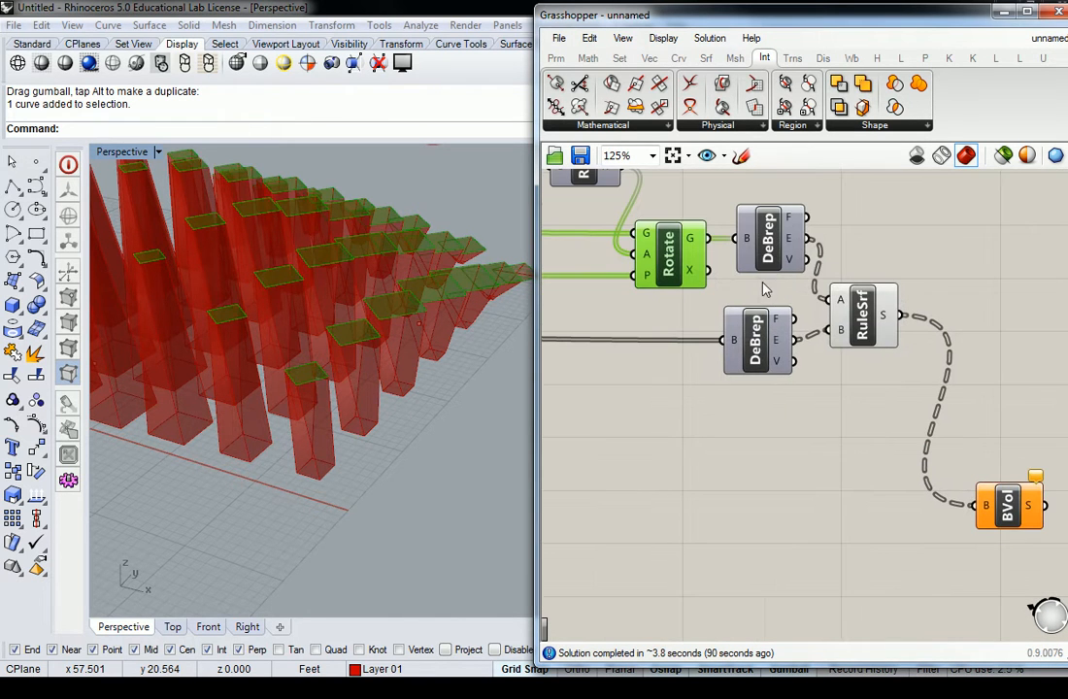
{"action": "left_click_drag", "start_coordinate": [714, 247], "coordinate": [973, 504], "text": "shift"}
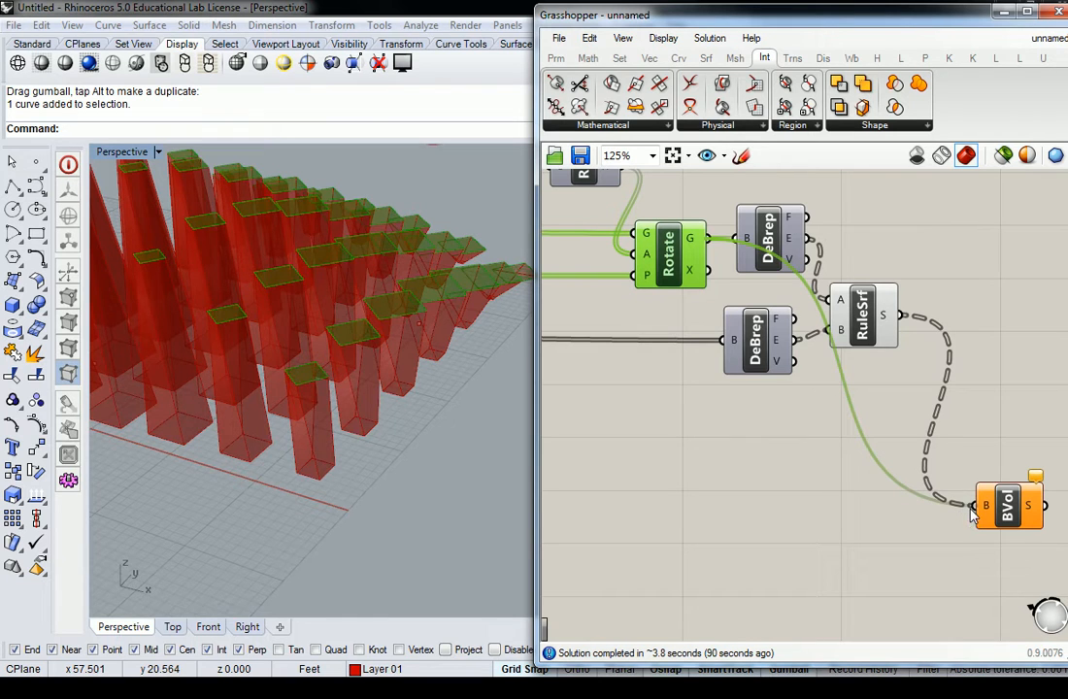
{"action": "left_click", "coordinate": [851, 502]}
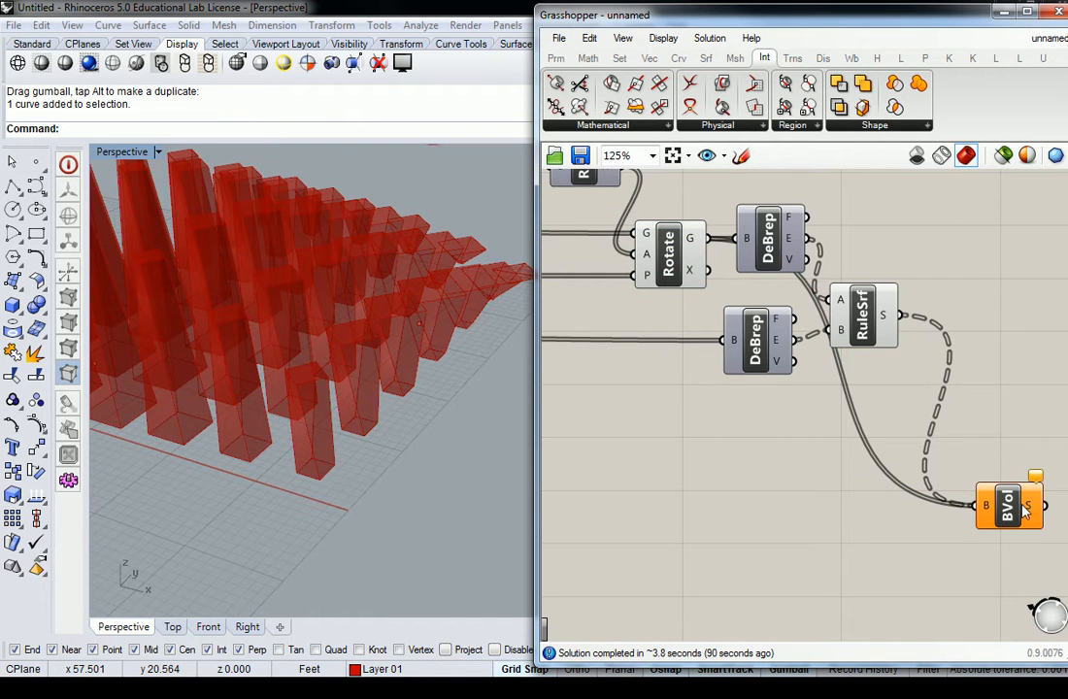
Step: Graft the Rotate component's geometry output and space the upper DeBrep and RuleSrf components farther along the definition
{"action": "mouse_move", "coordinate": [1031, 509]}
{"action": "mouse_move", "coordinate": [988, 511]}
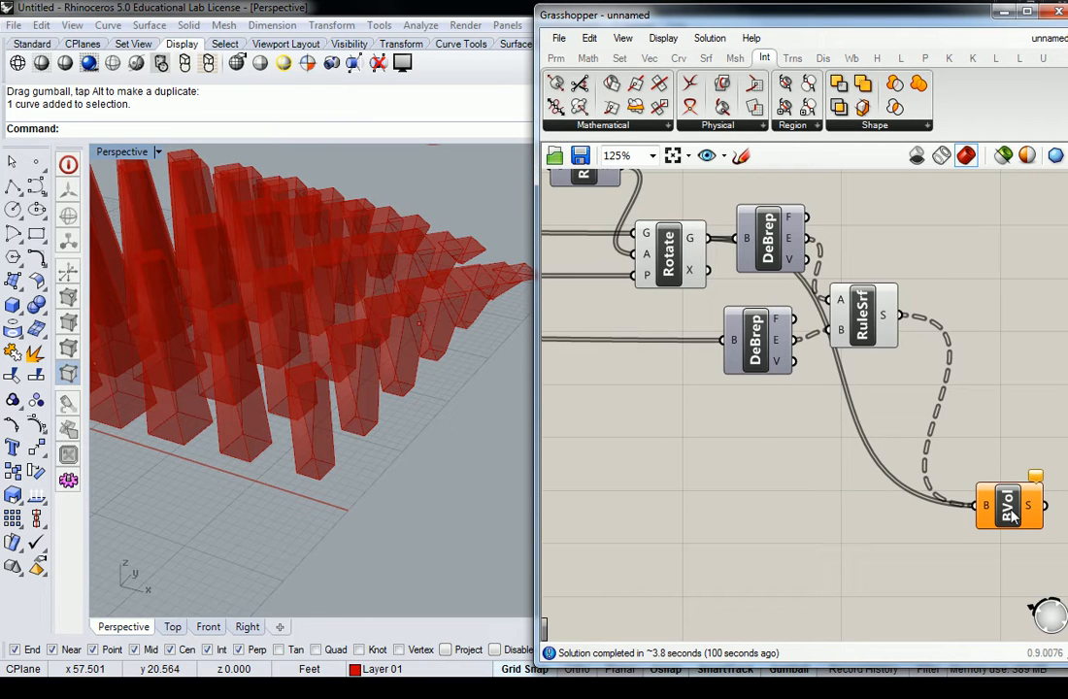
{"action": "mouse_move", "coordinate": [693, 245]}
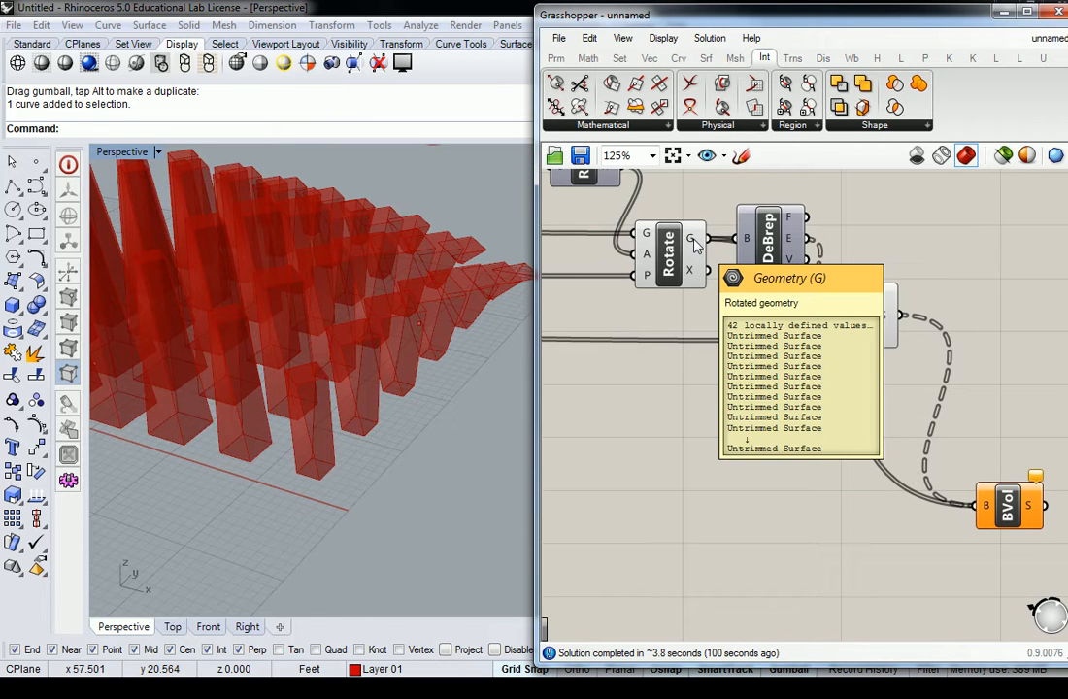
{"action": "right_click_drag", "start_coordinate": [866, 369], "coordinate": [827, 336]}
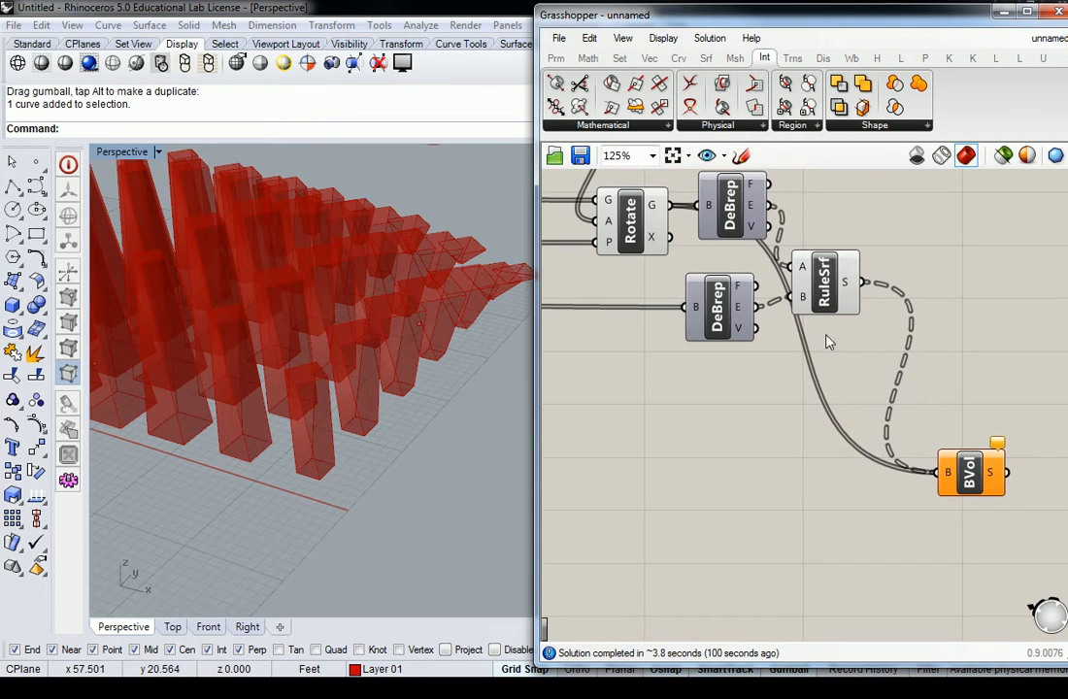
{"action": "right_click", "coordinate": [655, 211]}
{"action": "left_click", "coordinate": [692, 308]}
{"action": "left_click_drag", "start_coordinate": [730, 209], "coordinate": [740, 209]}
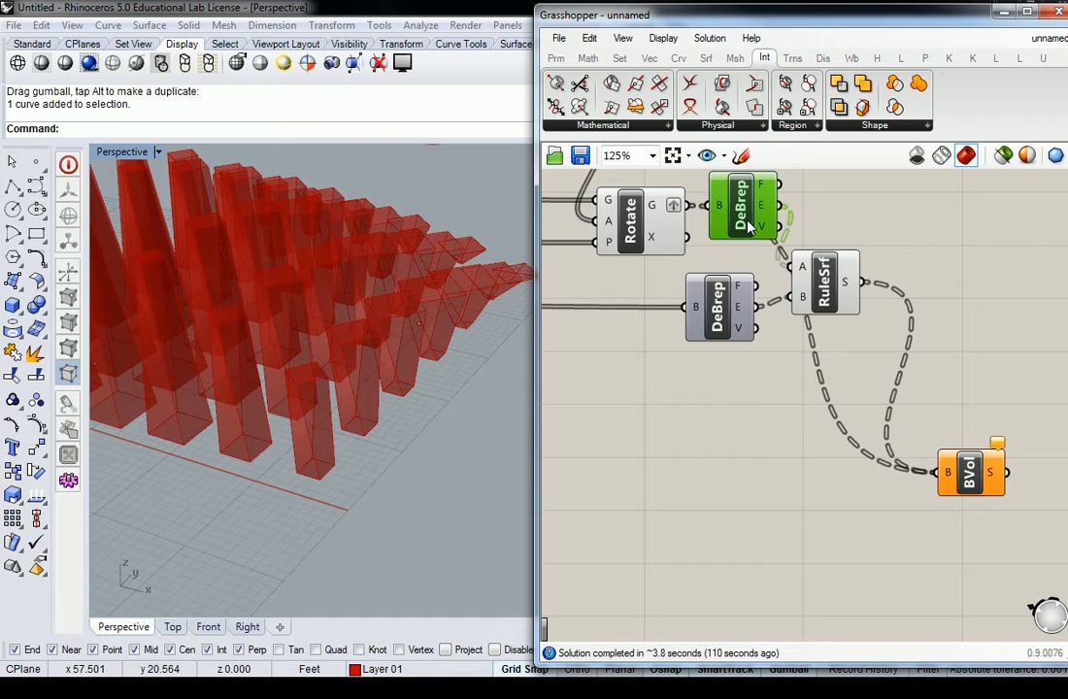
{"action": "left_click_drag", "start_coordinate": [834, 295], "coordinate": [870, 296]}
{"action": "left_click", "coordinate": [870, 372]}
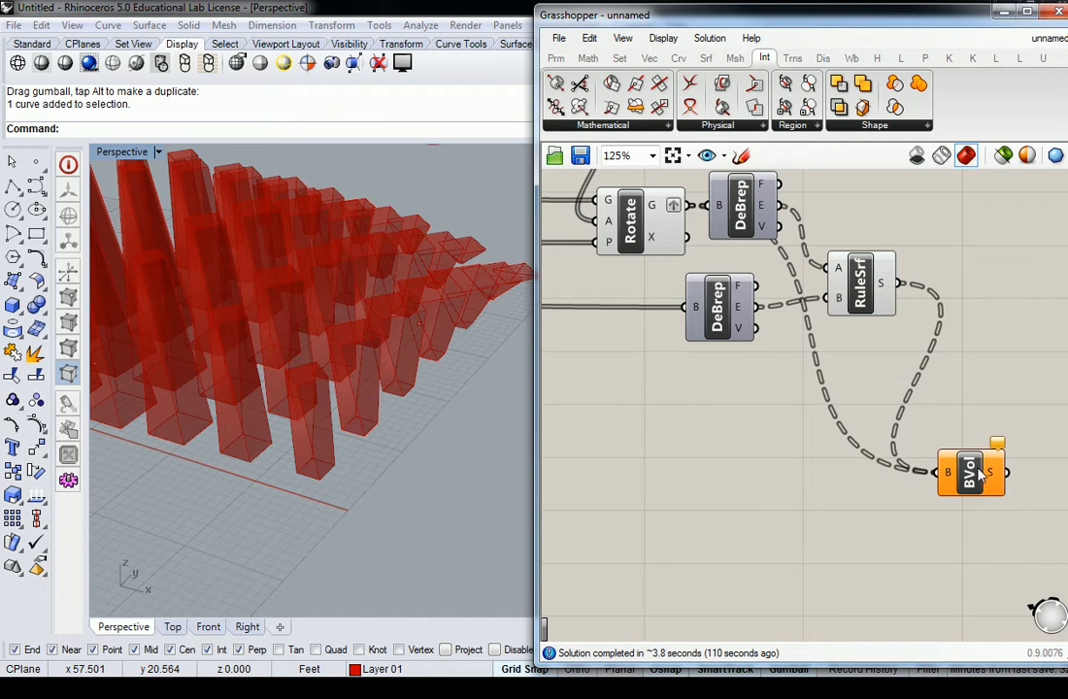
{"action": "mouse_move", "coordinate": [992, 482]}
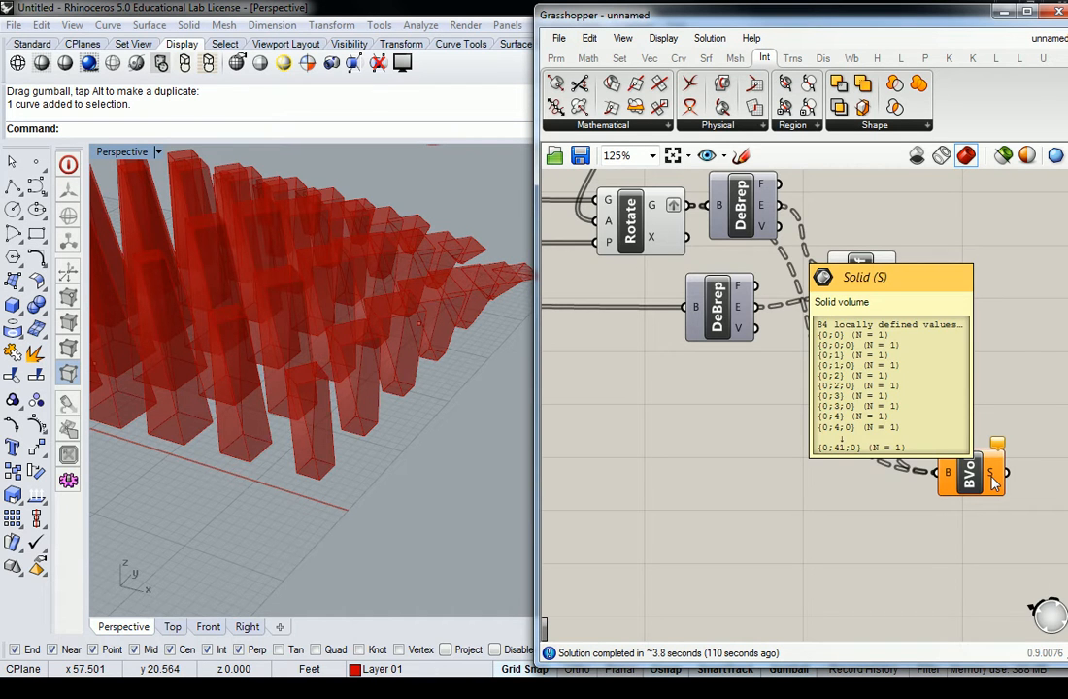
{"action": "scroll", "coordinate": [955, 376], "scroll_direction": "down", "scroll_amount": 6}
{"action": "scroll", "coordinate": [732, 310], "scroll_direction": "down", "scroll_amount": 2}
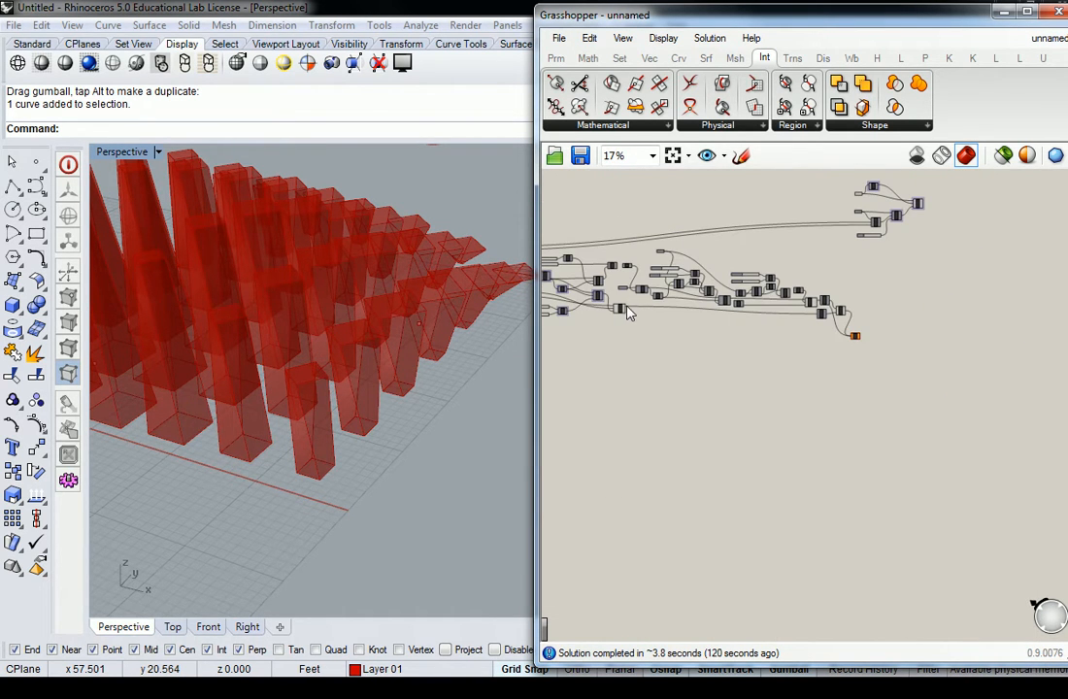
{"action": "scroll", "coordinate": [631, 312], "scroll_direction": "up", "scroll_amount": 8}
{"action": "left_click", "coordinate": [616, 327]}
{"action": "scroll", "coordinate": [618, 330], "scroll_direction": "down", "scroll_amount": 4}
{"action": "right_click_drag", "start_coordinate": [737, 350], "coordinate": [654, 337]}
{"action": "scroll", "coordinate": [583, 318], "scroll_direction": "up", "scroll_amount": 3}
{"action": "right_click_drag", "start_coordinate": [557, 319], "coordinate": [665, 326]}
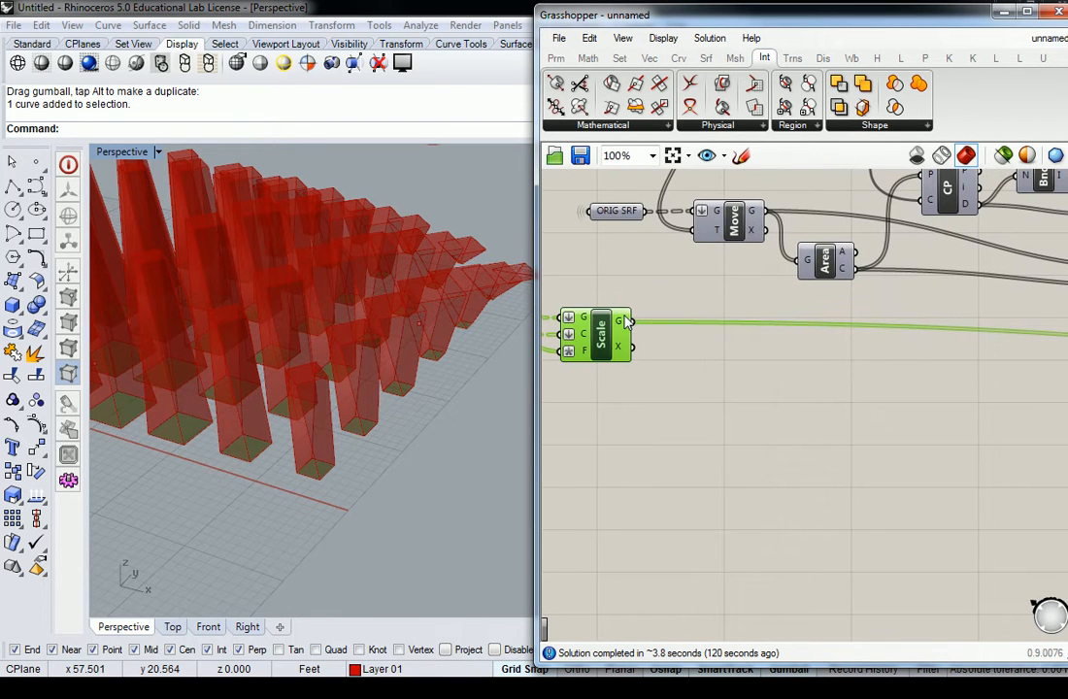
{"action": "left_click_drag", "start_coordinate": [634, 323], "coordinate": [987, 341]}
{"action": "scroll", "coordinate": [755, 301], "scroll_direction": "down", "scroll_amount": 6}
{"action": "scroll", "coordinate": [903, 341], "scroll_direction": "down", "scroll_amount": 3}
{"action": "scroll", "coordinate": [1039, 337], "scroll_direction": "up", "scroll_amount": 6}
{"action": "middle_click", "coordinate": [987, 340]}
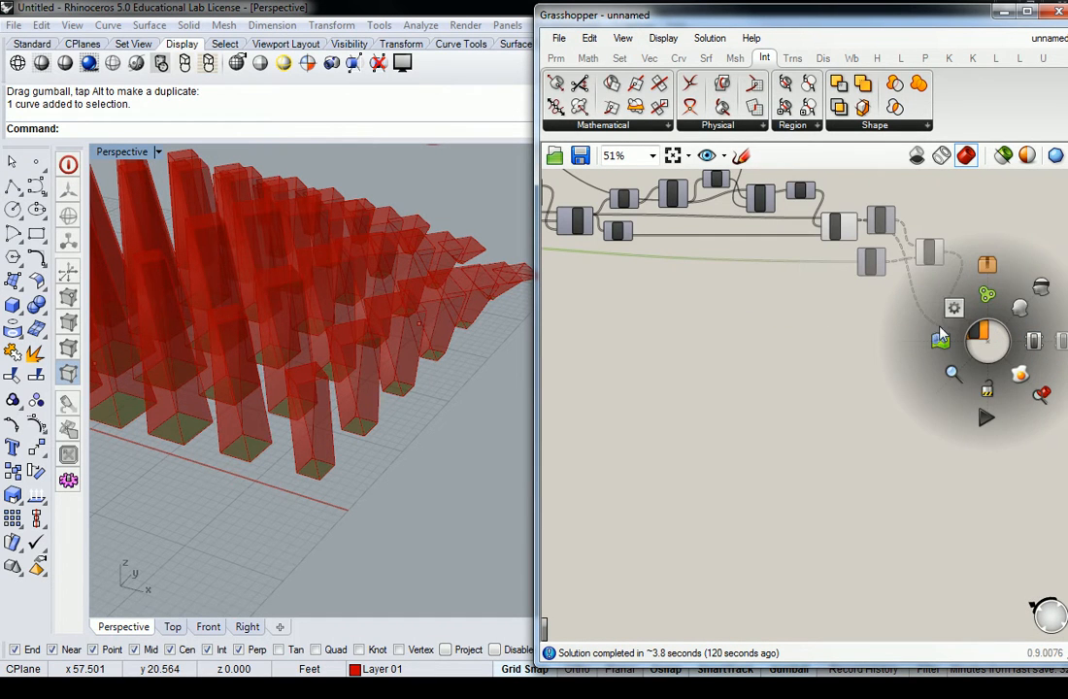
{"action": "right_click", "coordinate": [844, 308]}
{"action": "left_click", "coordinate": [776, 292]}
Step: Connect the base Scale component's geometry output to the Boundary Volume's boundaries input as an additional source
{"action": "scroll", "coordinate": [683, 291], "scroll_direction": "down", "scroll_amount": 2}
{"action": "right_click_drag", "start_coordinate": [691, 290], "coordinate": [951, 318]}
{"action": "scroll", "coordinate": [669, 294], "scroll_direction": "up", "scroll_amount": 2}
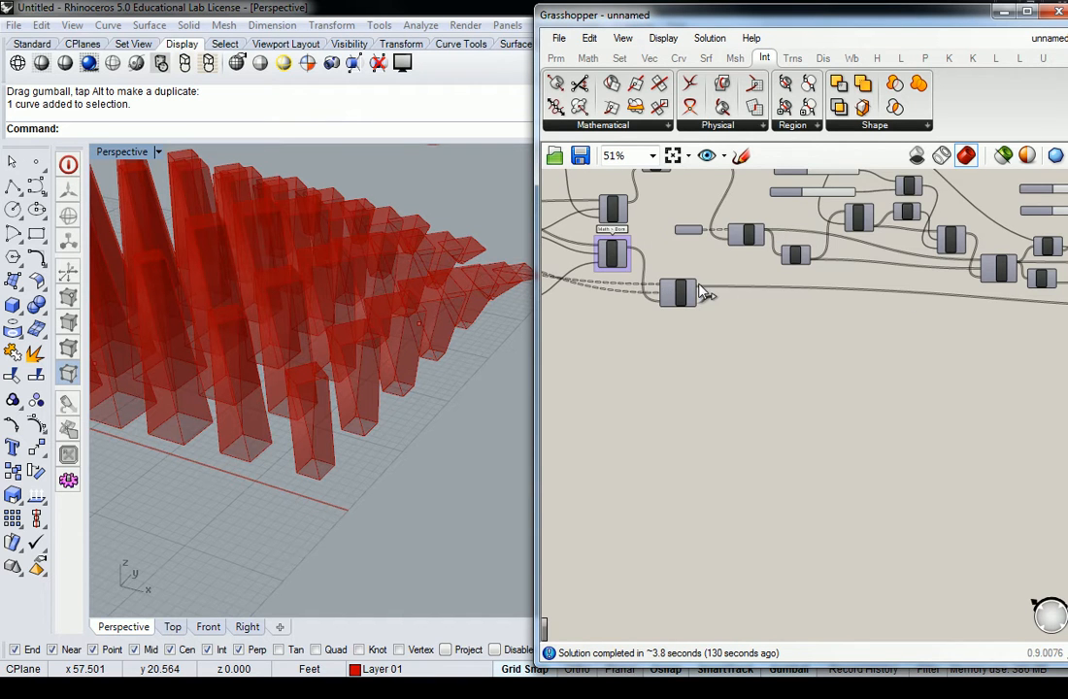
{"action": "scroll", "coordinate": [894, 282], "scroll_direction": "down", "scroll_amount": 4}
{"action": "scroll", "coordinate": [983, 316], "scroll_direction": "up", "scroll_amount": 5}
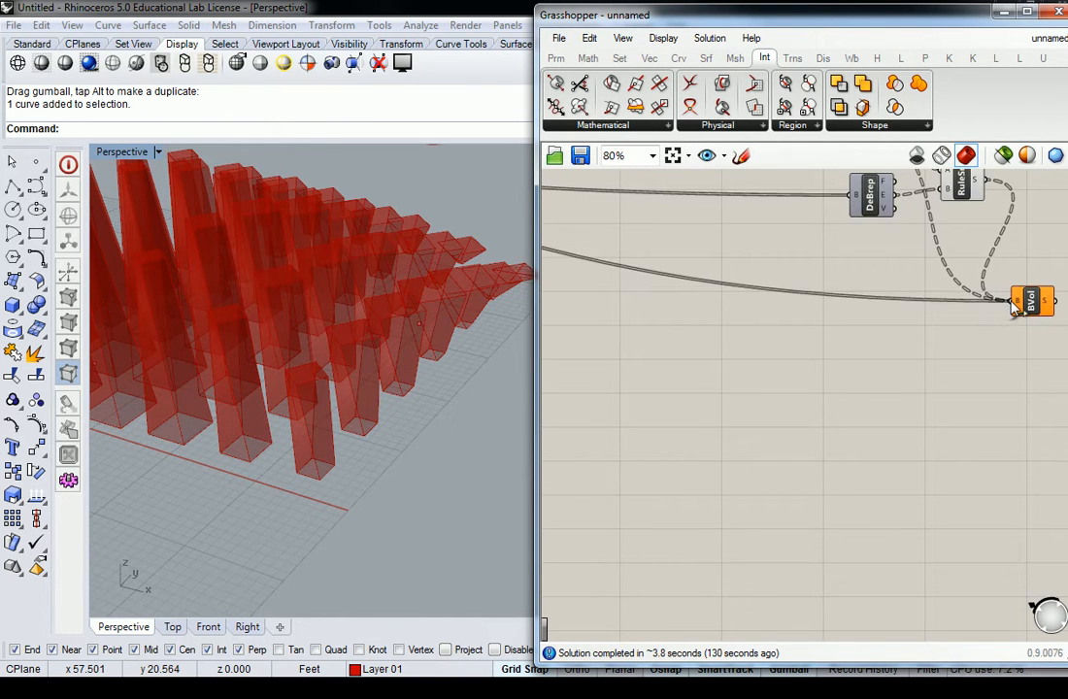
Step: Graft the geometry output of the Scale component that feeds the lower DeBrep
{"action": "right_click_drag", "start_coordinate": [1000, 331], "coordinate": [886, 341]}
{"action": "scroll", "coordinate": [825, 354], "scroll_direction": "up", "scroll_amount": 3}
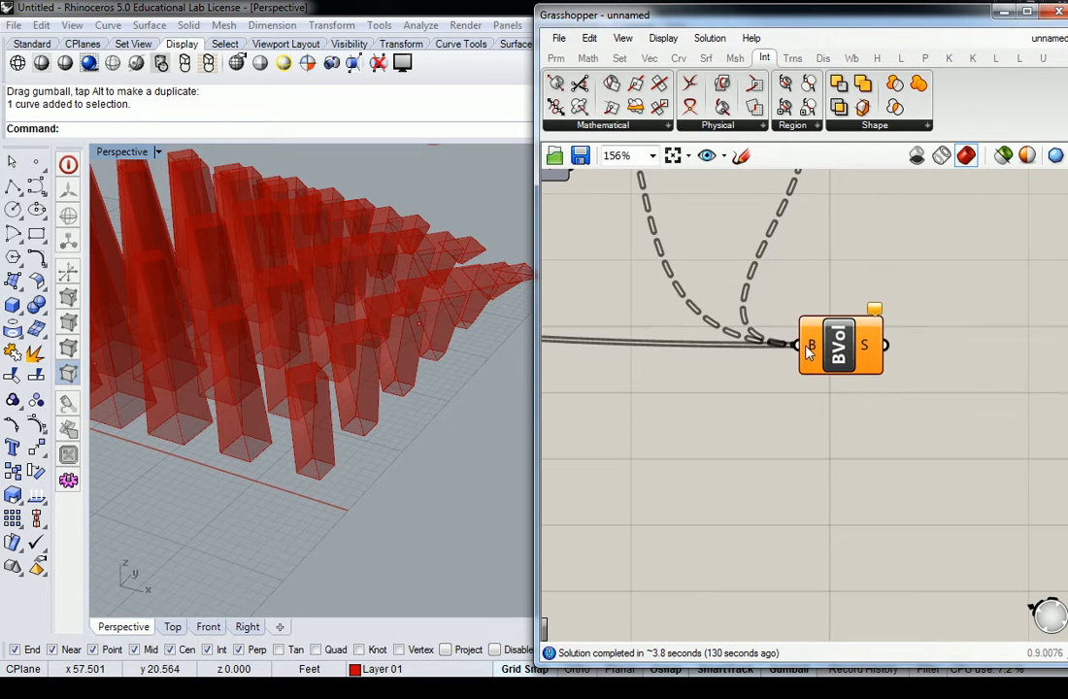
{"action": "scroll", "coordinate": [804, 350], "scroll_direction": "down", "scroll_amount": 8}
{"action": "right_click_drag", "start_coordinate": [747, 335], "coordinate": [921, 356]}
{"action": "scroll", "coordinate": [632, 327], "scroll_direction": "up", "scroll_amount": 4}
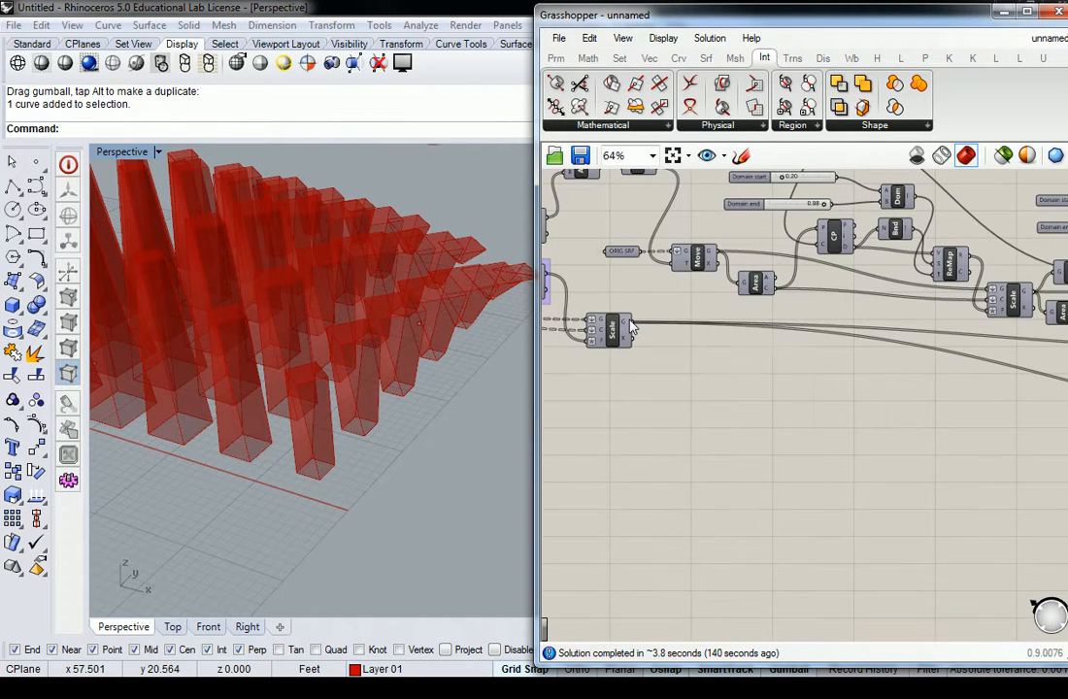
{"action": "right_click_drag", "start_coordinate": [1009, 343], "coordinate": [893, 347]}
{"action": "right_click_drag", "start_coordinate": [1002, 355], "coordinate": [684, 334]}
{"action": "right_click_drag", "start_coordinate": [974, 375], "coordinate": [852, 353]}
{"action": "right_click_drag", "start_coordinate": [728, 329], "coordinate": [1007, 328]}
{"action": "right_click_drag", "start_coordinate": [821, 342], "coordinate": [1014, 358]}
{"action": "right_click_drag", "start_coordinate": [721, 322], "coordinate": [824, 330]}
{"action": "scroll", "coordinate": [636, 323], "scroll_direction": "up", "scroll_amount": 3}
{"action": "right_click", "coordinate": [662, 297]}
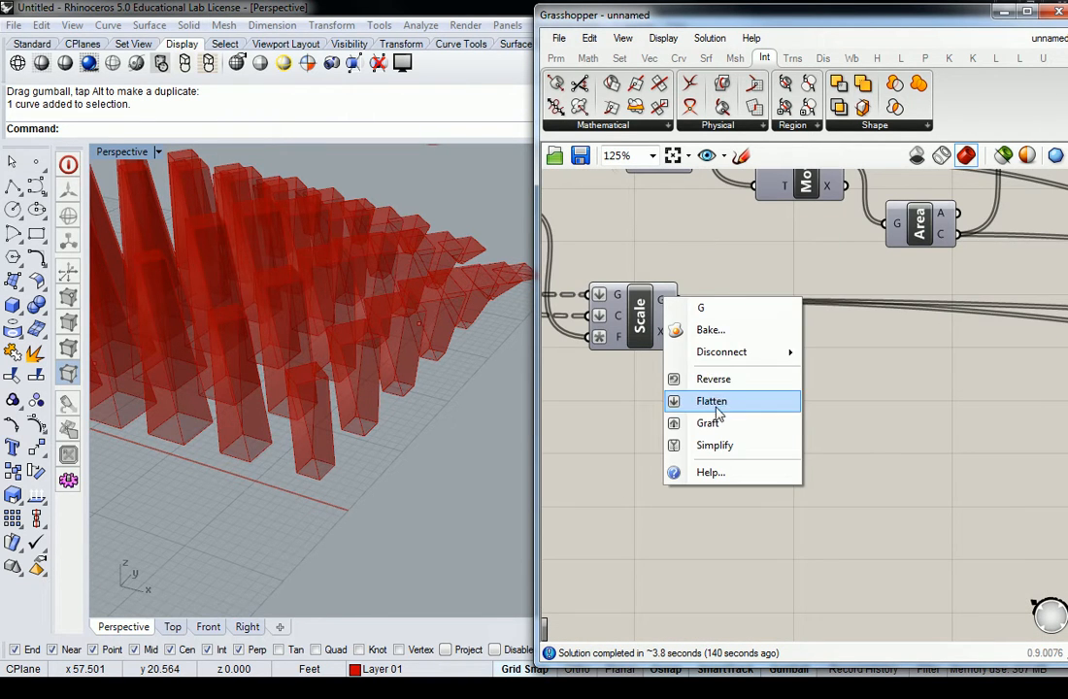
{"action": "left_click", "coordinate": [716, 403]}
Step: Check the Boundary Volume component's warning and boundaries input, and delete the component
{"action": "scroll", "coordinate": [767, 365], "scroll_direction": "down", "scroll_amount": 7}
{"action": "scroll", "coordinate": [905, 405], "scroll_direction": "up", "scroll_amount": 8}
{"action": "mouse_move", "coordinate": [920, 334]}
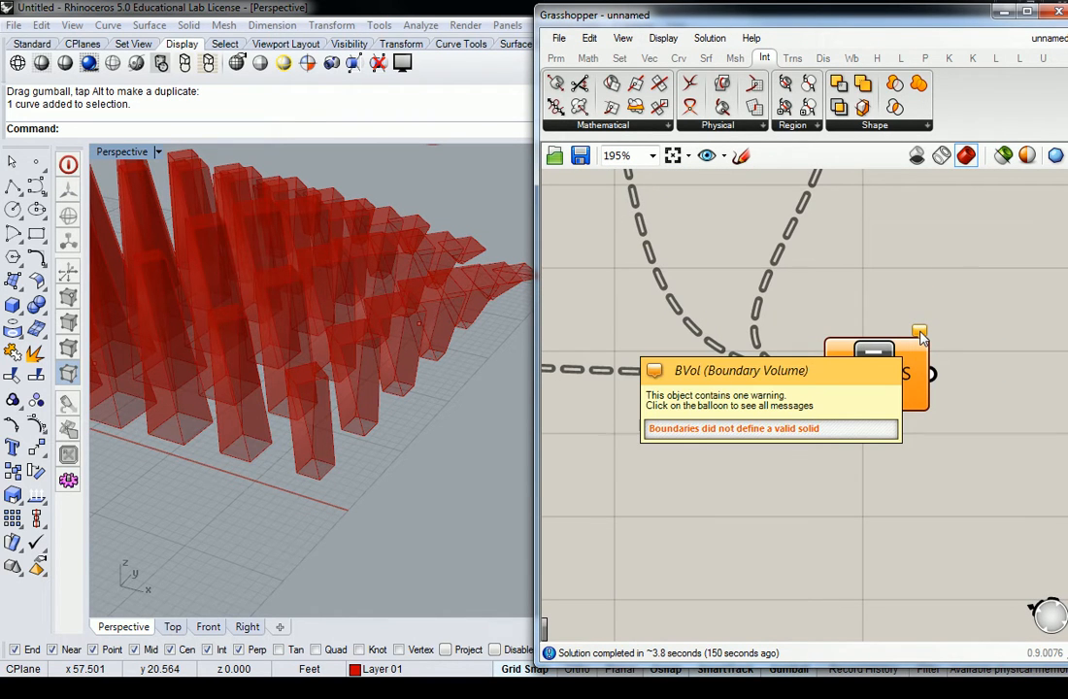
{"action": "left_click", "coordinate": [840, 377]}
{"action": "mouse_move", "coordinate": [840, 376]}
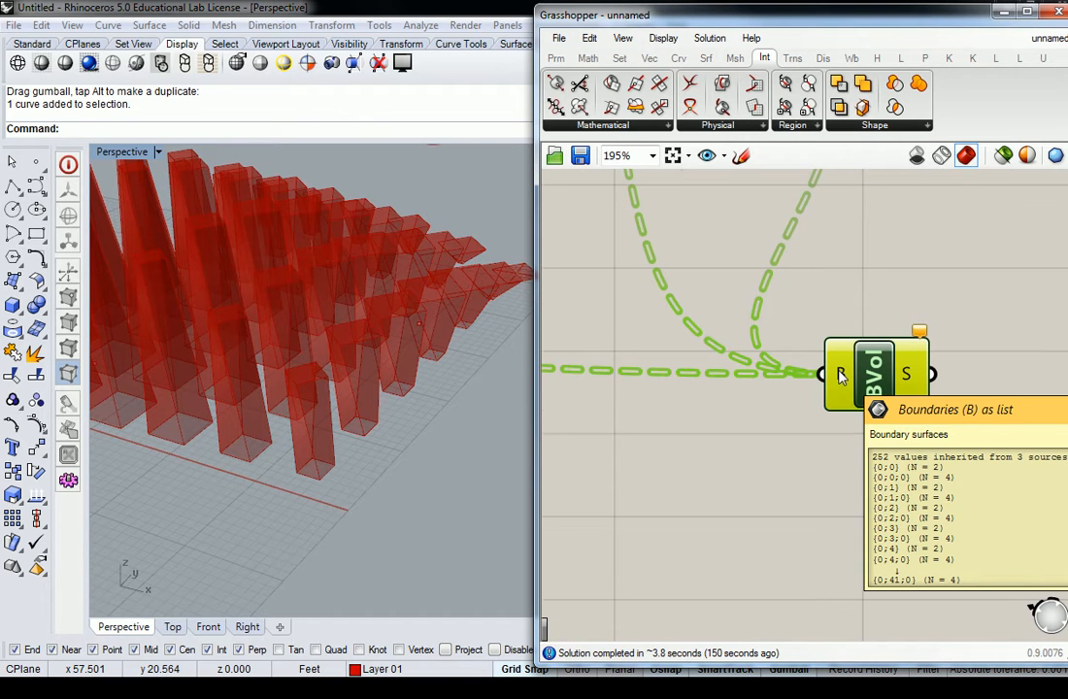
{"action": "scroll", "coordinate": [840, 377], "scroll_direction": "down", "scroll_amount": 3}
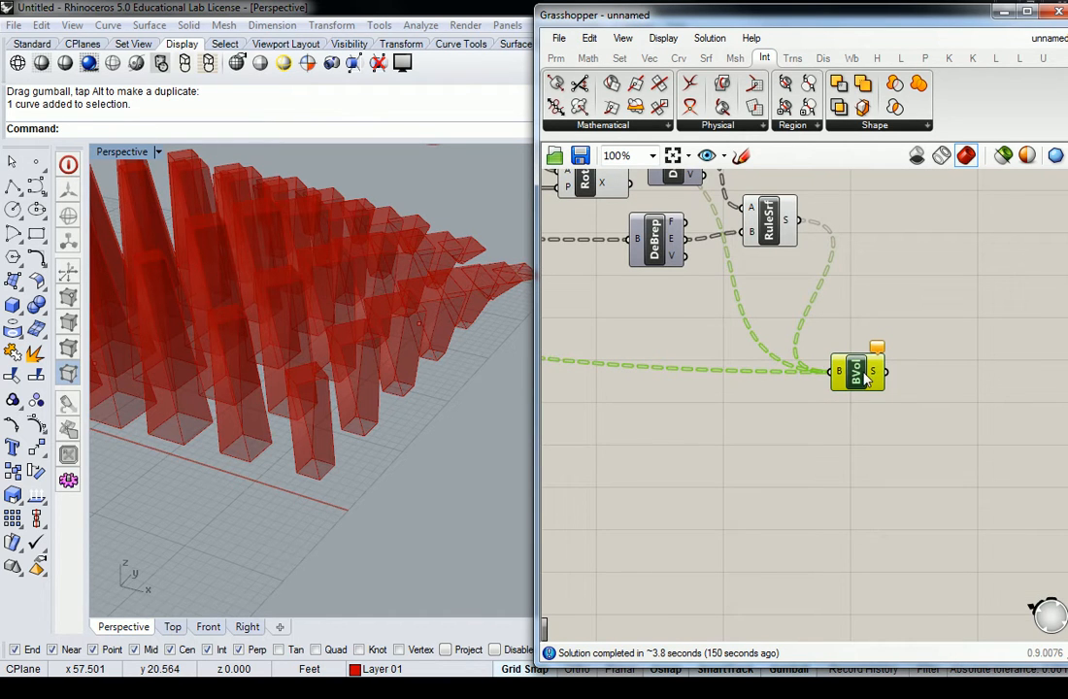
{"action": "key", "text": "Delete"}
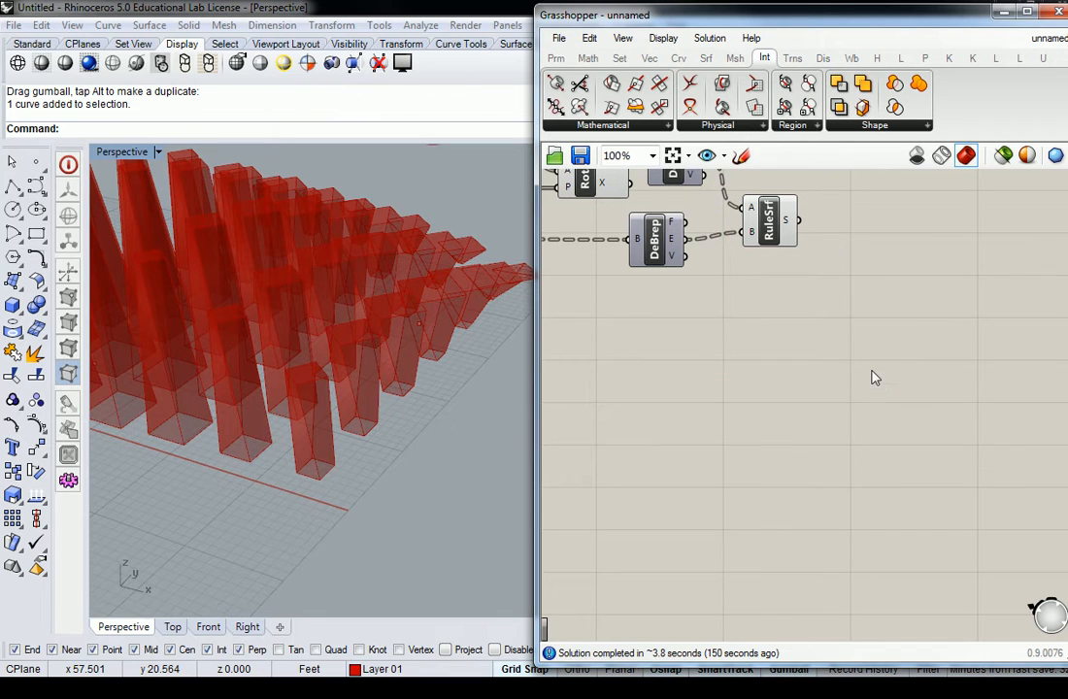
Step: Add a Brep Join component below RuleSrf and connect RuleSrf's surface output and Rotate's geometry output to its input
{"action": "left_click", "coordinate": [883, 126]}
{"action": "double_click", "coordinate": [902, 326]}
{"action": "type", "text": "join"}
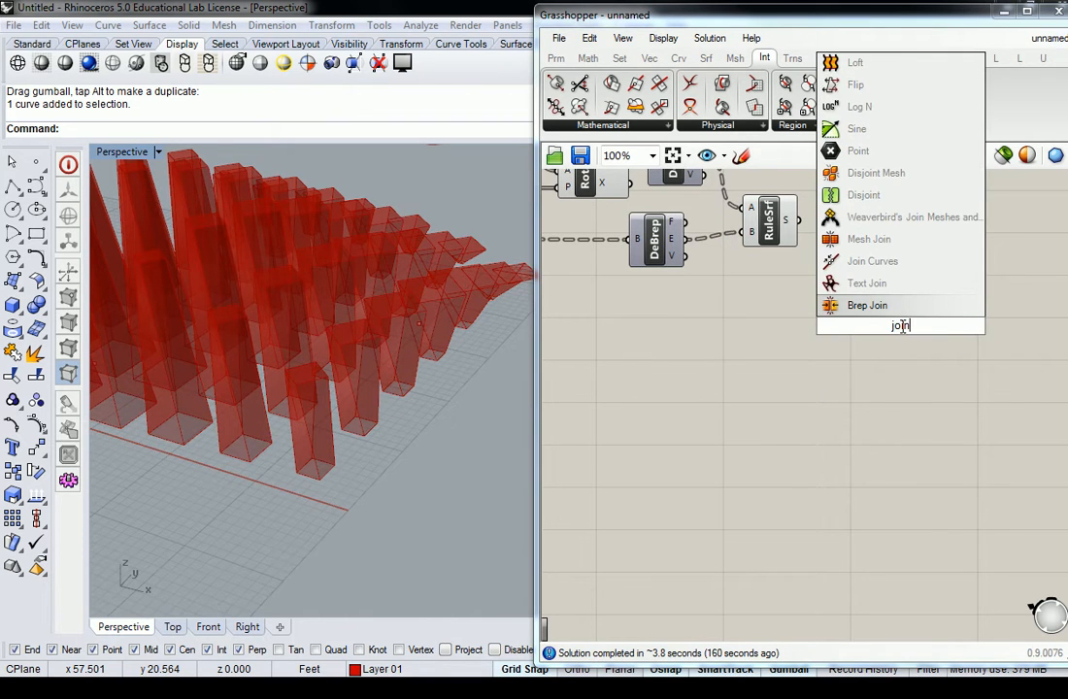
{"action": "left_click", "coordinate": [865, 305]}
{"action": "left_click_drag", "start_coordinate": [898, 326], "coordinate": [898, 292]}
{"action": "left_click_drag", "start_coordinate": [800, 222], "coordinate": [851, 347]}
{"action": "scroll", "coordinate": [868, 279], "scroll_direction": "down", "scroll_amount": 1}
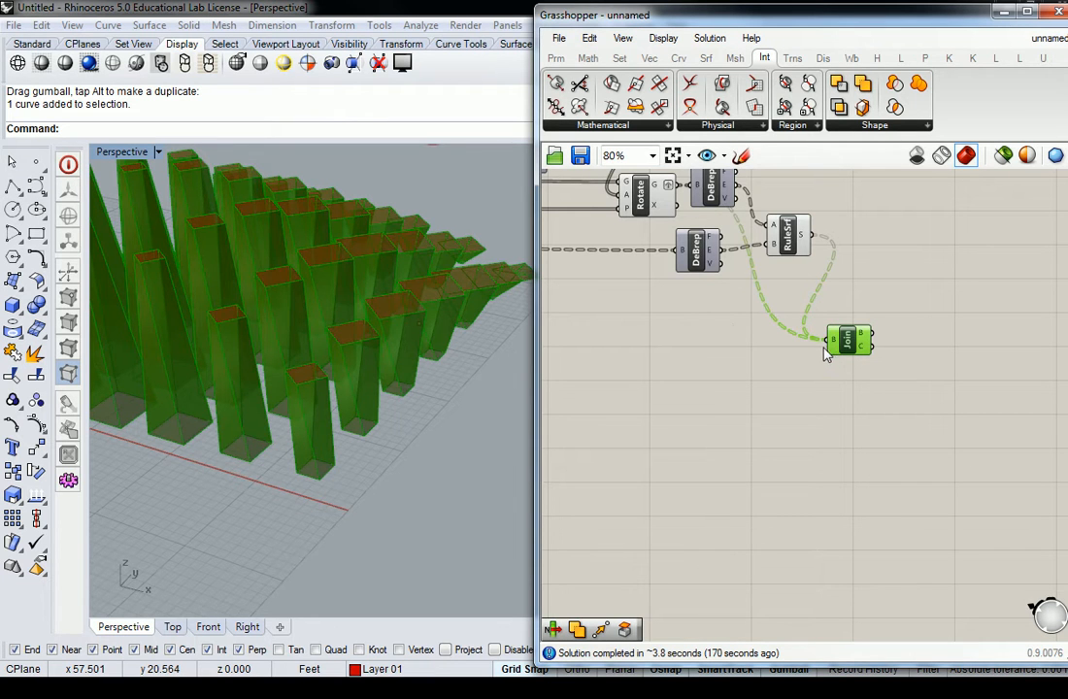
Step: Connect the base Scale component's geometry output to Brep Join as an additional source and check the joined breps output
{"action": "scroll", "coordinate": [711, 327], "scroll_direction": "down", "scroll_amount": 2}
{"action": "right_click_drag", "start_coordinate": [672, 333], "coordinate": [863, 307]}
{"action": "scroll", "coordinate": [718, 277], "scroll_direction": "down", "scroll_amount": 4}
{"action": "right_click_drag", "start_coordinate": [624, 271], "coordinate": [713, 272]}
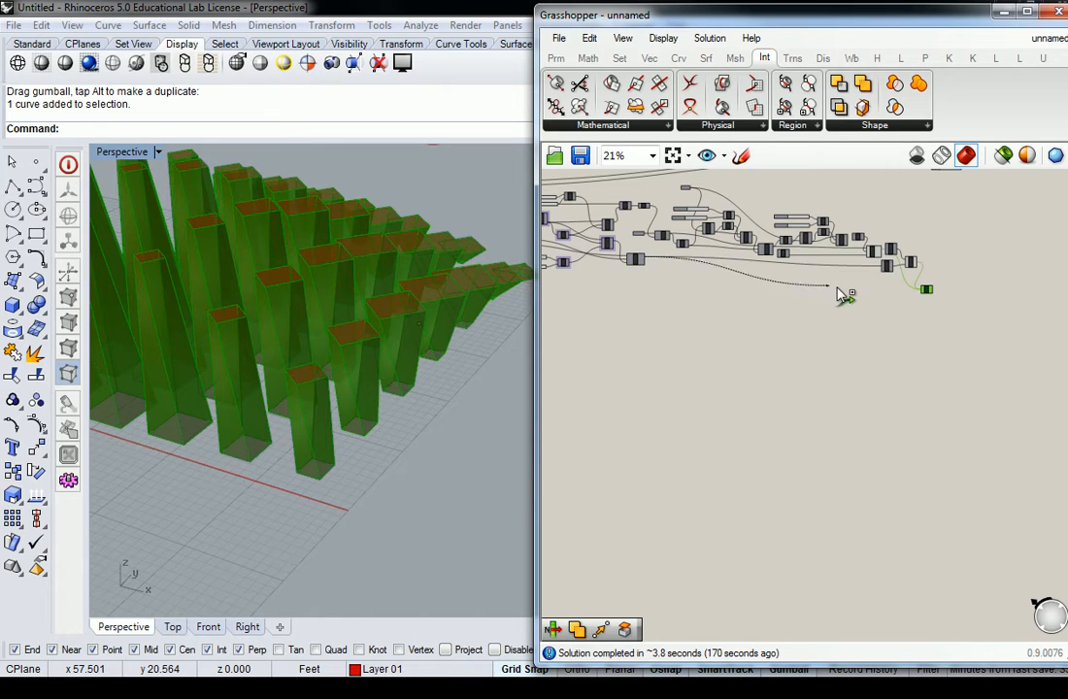
{"action": "left_click_drag", "start_coordinate": [648, 265], "coordinate": [927, 296], "text": "shift"}
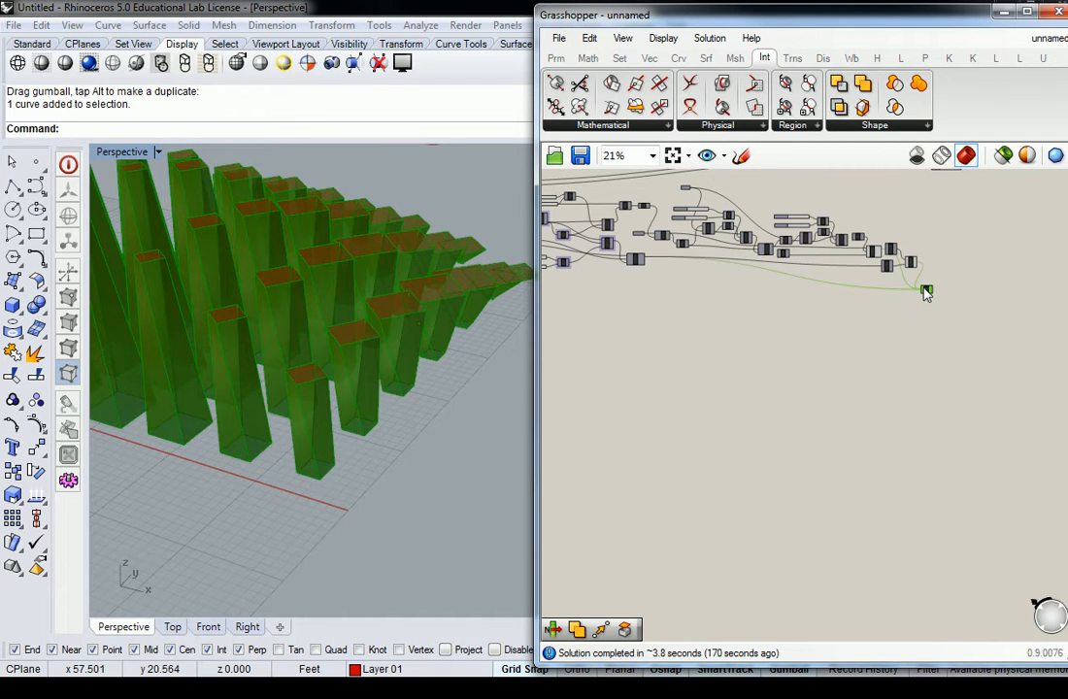
{"action": "scroll", "coordinate": [927, 295], "scroll_direction": "up", "scroll_amount": 8}
{"action": "mouse_move", "coordinate": [949, 289]}
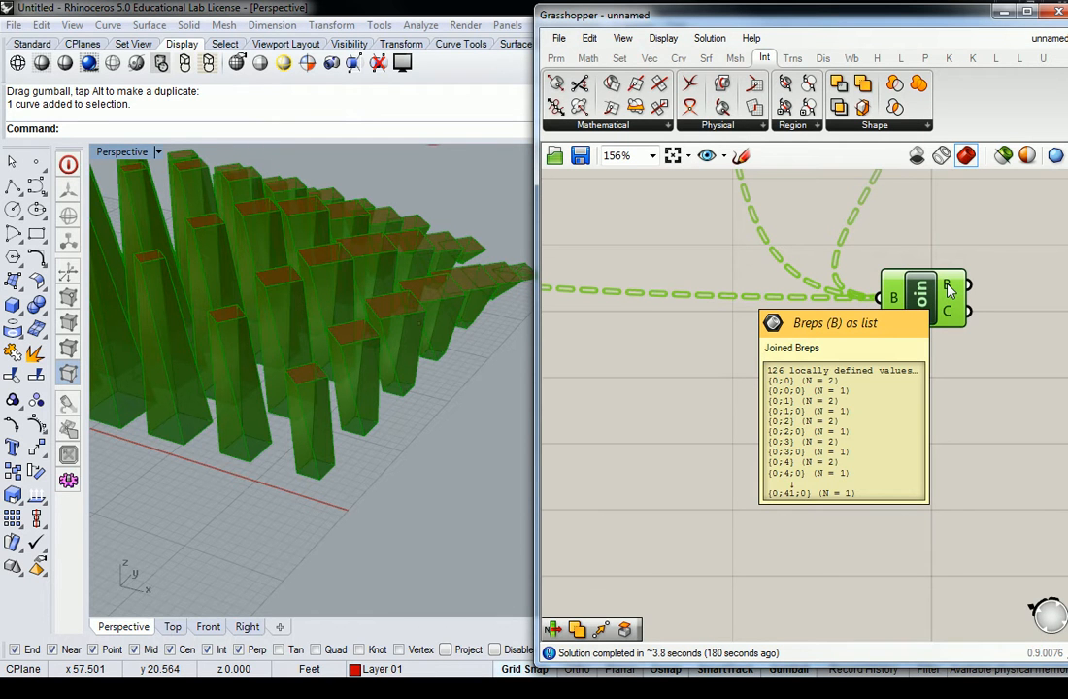
Step: Leave only RuleSrf's surfaces feeding Brep Join, connect its breps output to a Cap Holes component, and align both beside RuleSrf
{"action": "scroll", "coordinate": [949, 290], "scroll_direction": "down", "scroll_amount": 2}
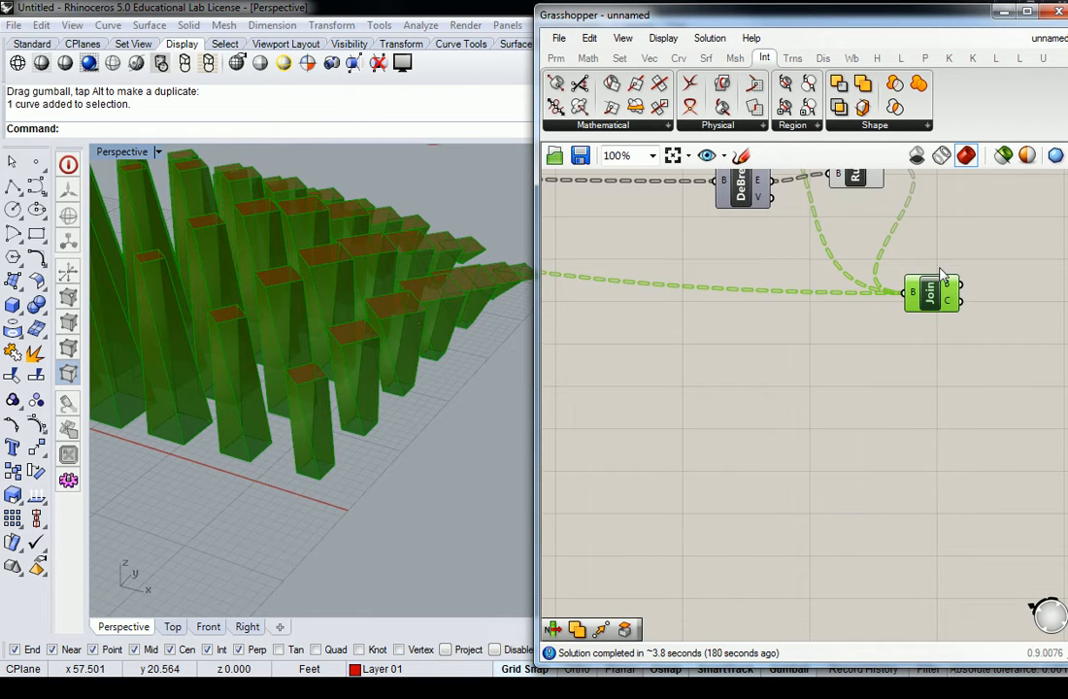
{"action": "right_click_drag", "start_coordinate": [950, 260], "coordinate": [891, 288]}
{"action": "left_click", "coordinate": [859, 320]}
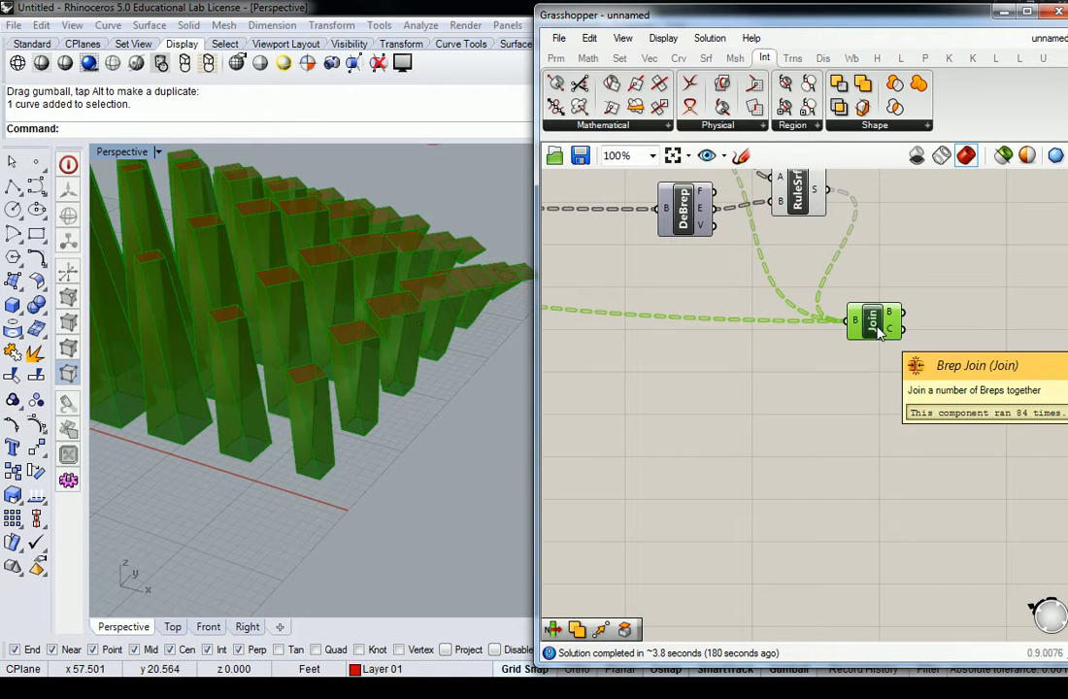
{"action": "mouse_move", "coordinate": [854, 323]}
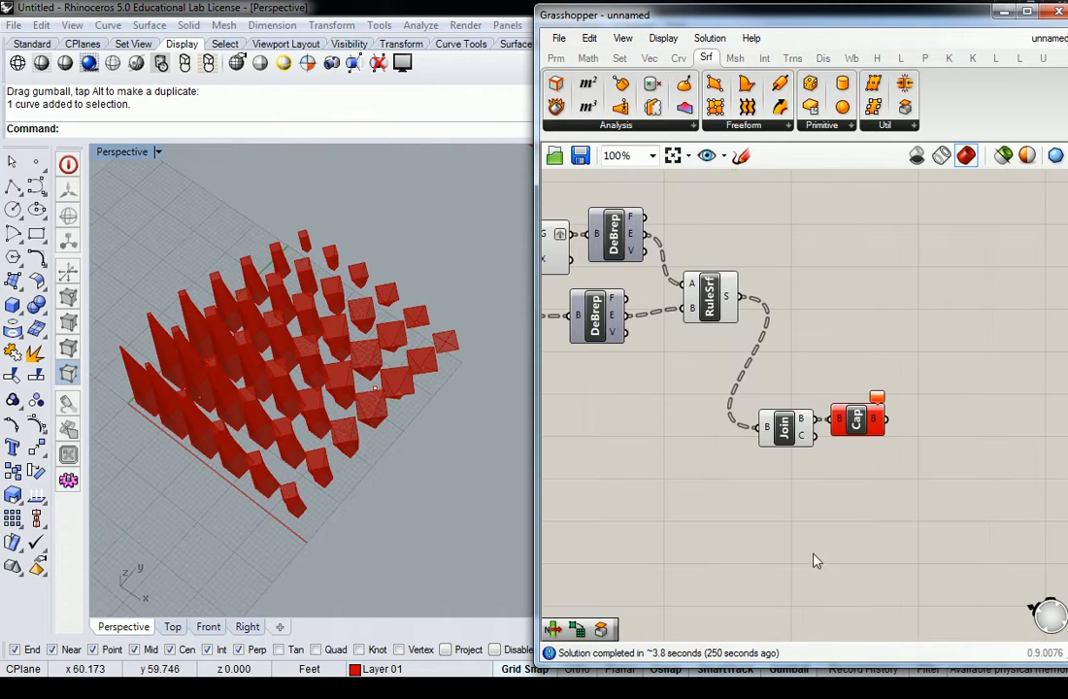
{"action": "left_click_drag", "start_coordinate": [946, 316], "coordinate": [806, 301]}
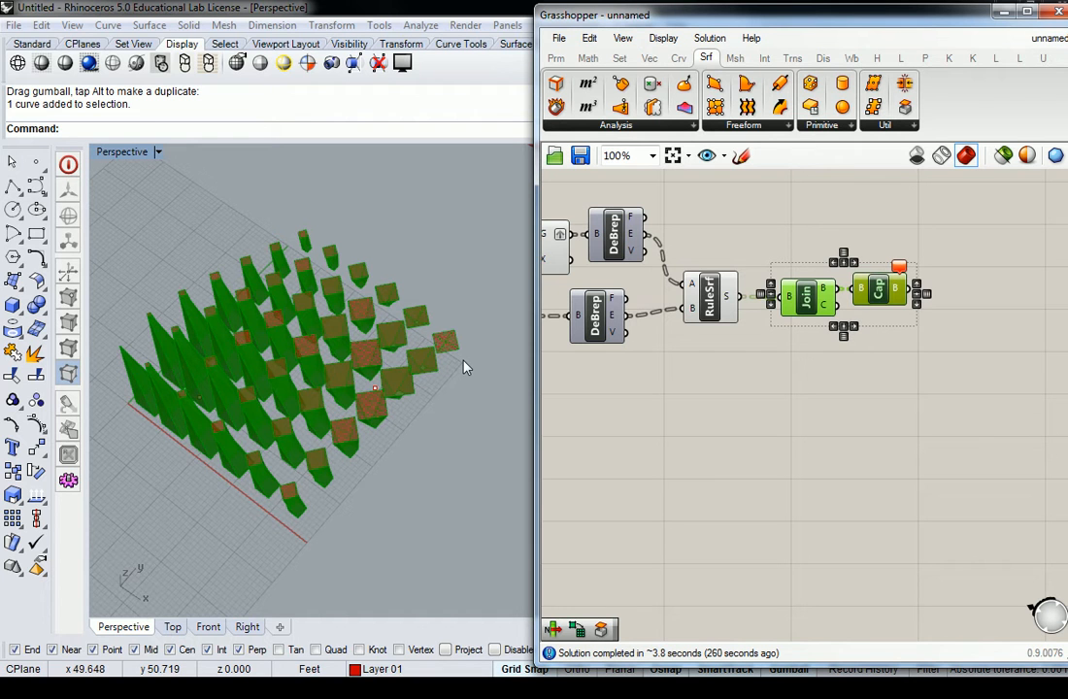
{"action": "left_click", "coordinate": [806, 429]}
Step: Check the Cap Holes component's error and select RuleSrf
{"action": "scroll", "coordinate": [888, 277], "scroll_direction": "up", "scroll_amount": 5}
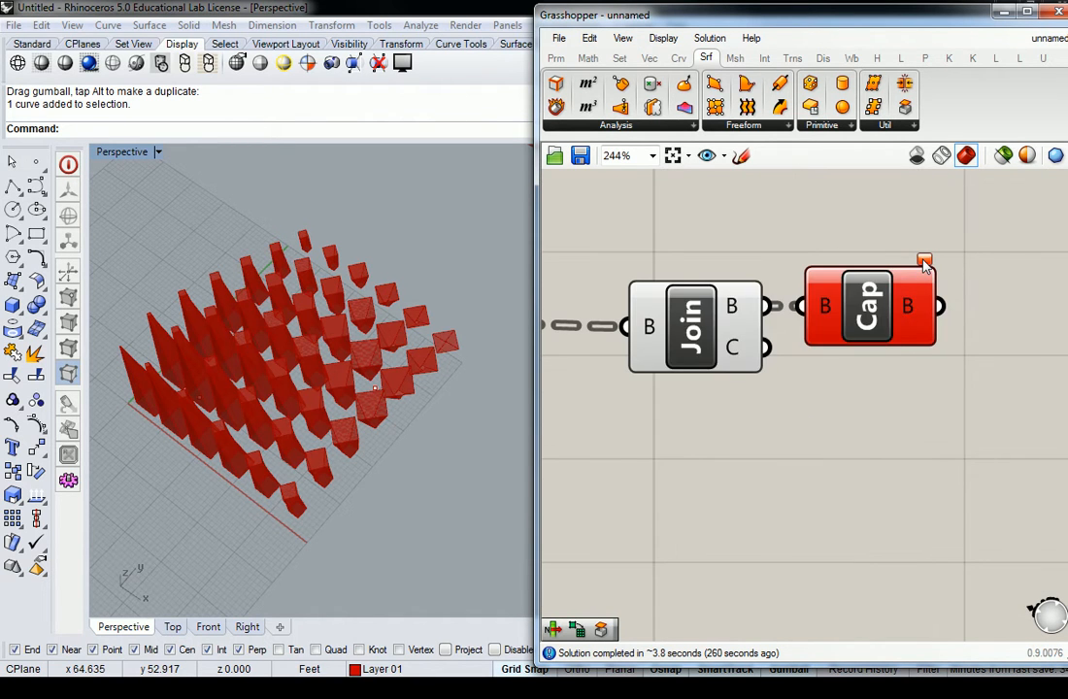
{"action": "mouse_move", "coordinate": [925, 264]}
{"action": "scroll", "coordinate": [797, 257], "scroll_direction": "down", "scroll_amount": 4}
{"action": "right_click_drag", "start_coordinate": [679, 275], "coordinate": [780, 309]}
{"action": "left_click", "coordinate": [762, 332]}
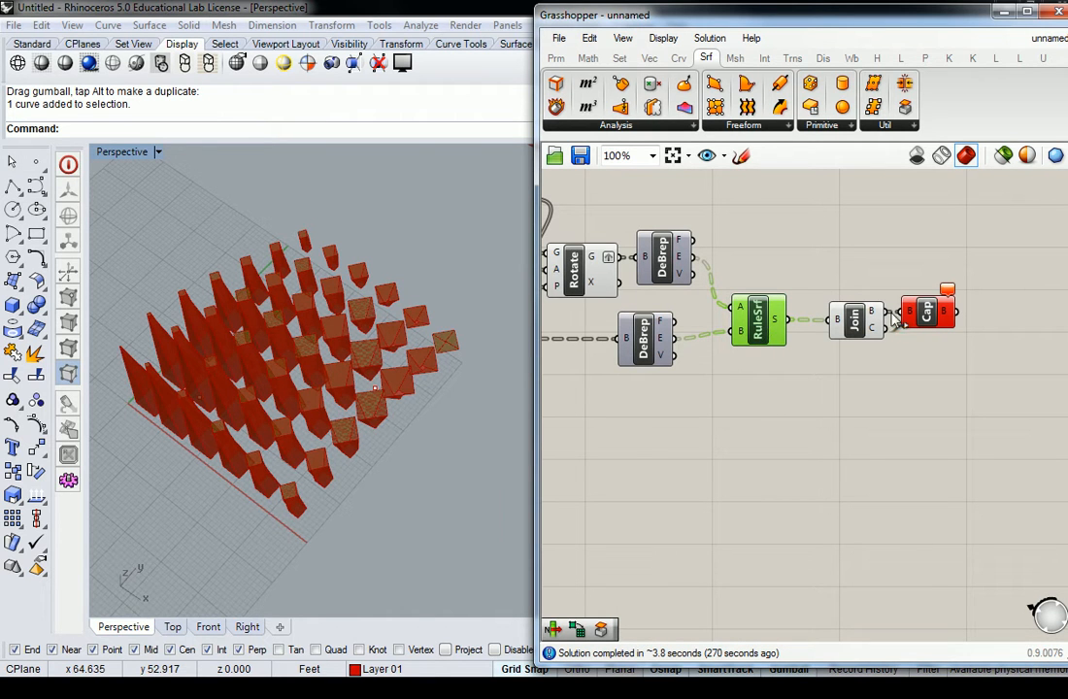
Step: Turn off Brep Join's preview and view the selected RuleSrf surfaces up close
{"action": "left_click", "coordinate": [850, 325]}
{"action": "right_click", "coordinate": [850, 323]}
{"action": "left_click", "coordinate": [882, 351]}
{"action": "right_click_drag", "start_coordinate": [743, 435], "coordinate": [755, 388]}
{"action": "left_click", "coordinate": [780, 271]}
{"action": "right_click_drag", "start_coordinate": [419, 429], "coordinate": [377, 377]}
{"action": "scroll", "coordinate": [377, 377], "scroll_direction": "up", "scroll_amount": 5}
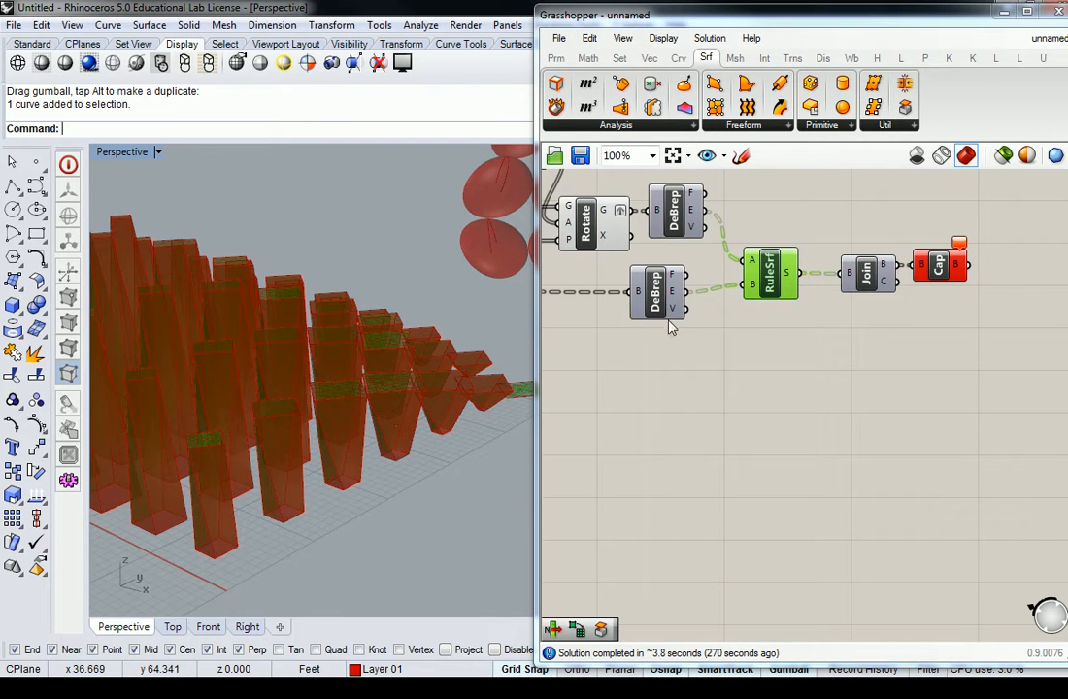
Step: Turn off the Cap Holes preview and view the selected RuleSrf side surfaces from a low angle
{"action": "left_click", "coordinate": [943, 266]}
{"action": "right_click", "coordinate": [945, 267]}
{"action": "left_click", "coordinate": [954, 298]}
{"action": "left_click", "coordinate": [757, 368]}
{"action": "left_click", "coordinate": [769, 294]}
{"action": "right_click_drag", "start_coordinate": [429, 433], "coordinate": [330, 390]}
{"action": "scroll", "coordinate": [330, 390], "scroll_direction": "down", "scroll_amount": 3}
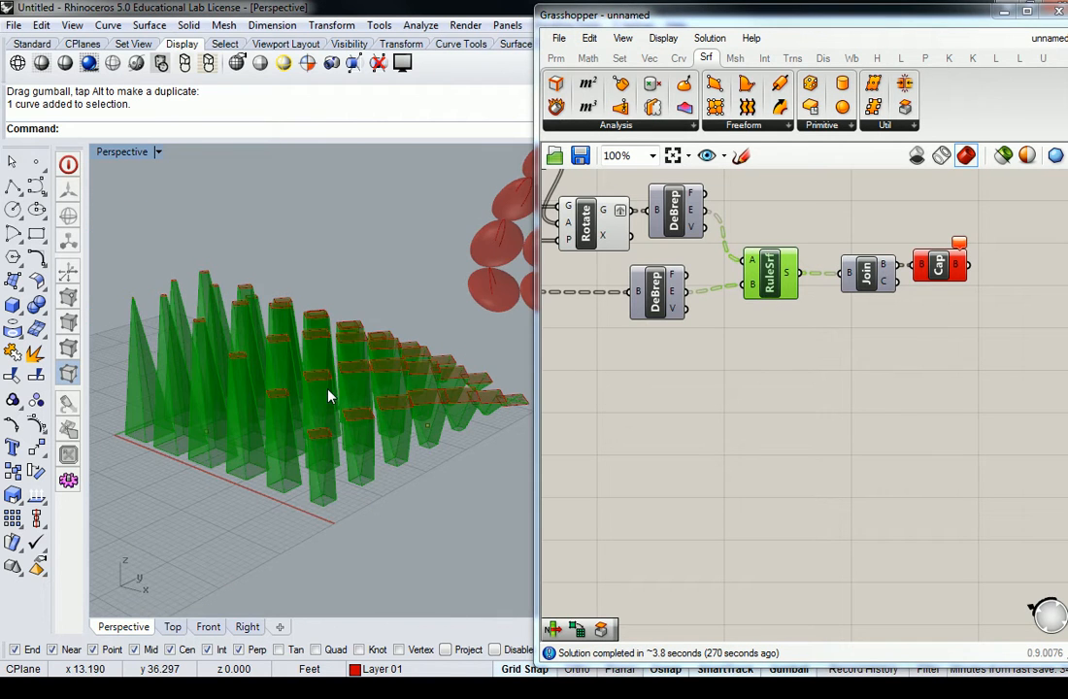
Step: Turn off the preview of the Rotate component that feeds the upper DeBrep
{"action": "right_click_drag", "start_coordinate": [579, 339], "coordinate": [663, 418]}
{"action": "left_click", "coordinate": [671, 299]}
{"action": "right_click", "coordinate": [679, 297]}
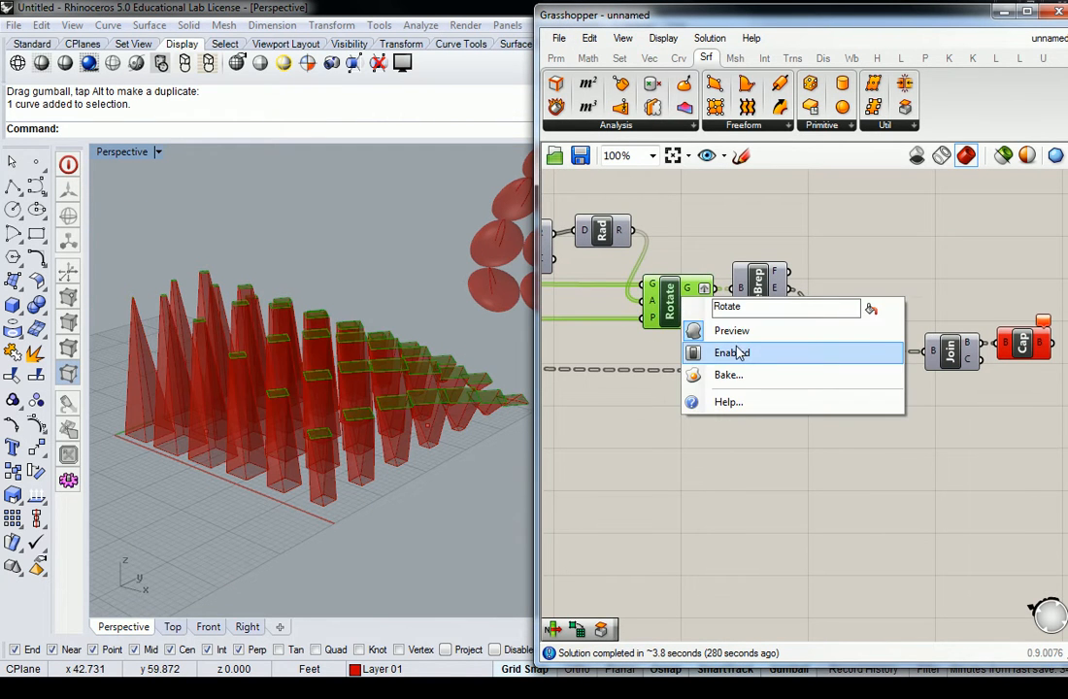
{"action": "left_click", "coordinate": [732, 331]}
Step: Examine the ruled side surfaces of the boxes from above, close up and as a whole grid
{"action": "scroll", "coordinate": [696, 442], "scroll_direction": "down", "scroll_amount": 5}
{"action": "scroll", "coordinate": [793, 473], "scroll_direction": "up", "scroll_amount": 3}
{"action": "scroll", "coordinate": [792, 473], "scroll_direction": "up", "scroll_amount": 3}
{"action": "scroll", "coordinate": [854, 470], "scroll_direction": "down", "scroll_amount": 2}
{"action": "right_click_drag", "start_coordinate": [340, 348], "coordinate": [341, 493]}
{"action": "scroll", "coordinate": [407, 471], "scroll_direction": "up", "scroll_amount": 5}
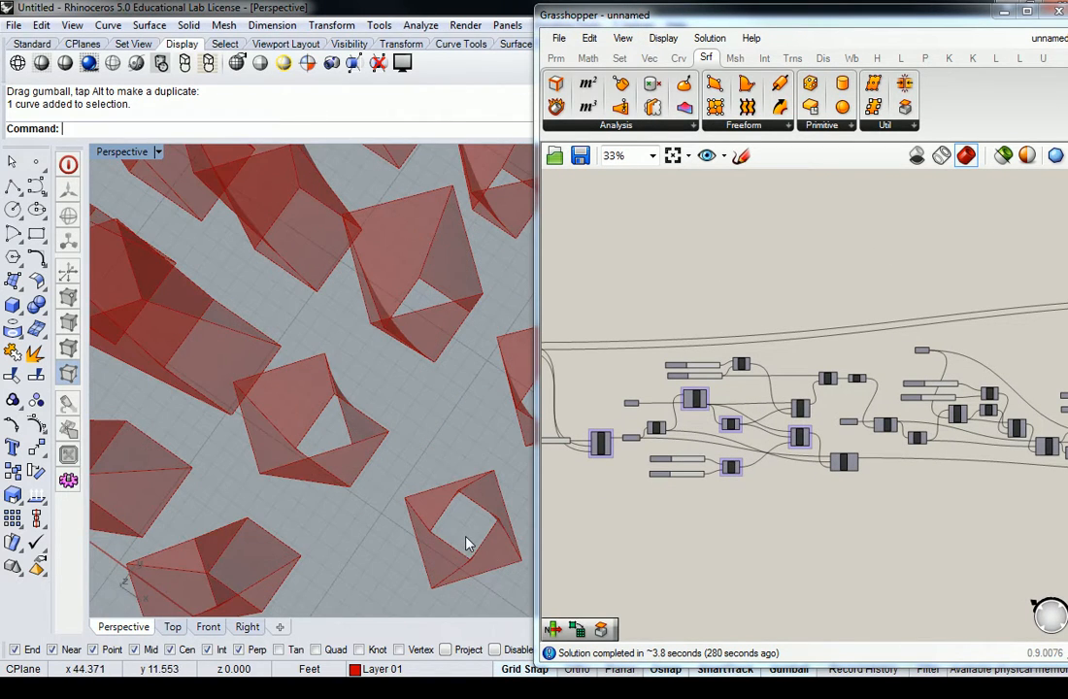
{"action": "scroll", "coordinate": [466, 543], "scroll_direction": "down", "scroll_amount": 5}
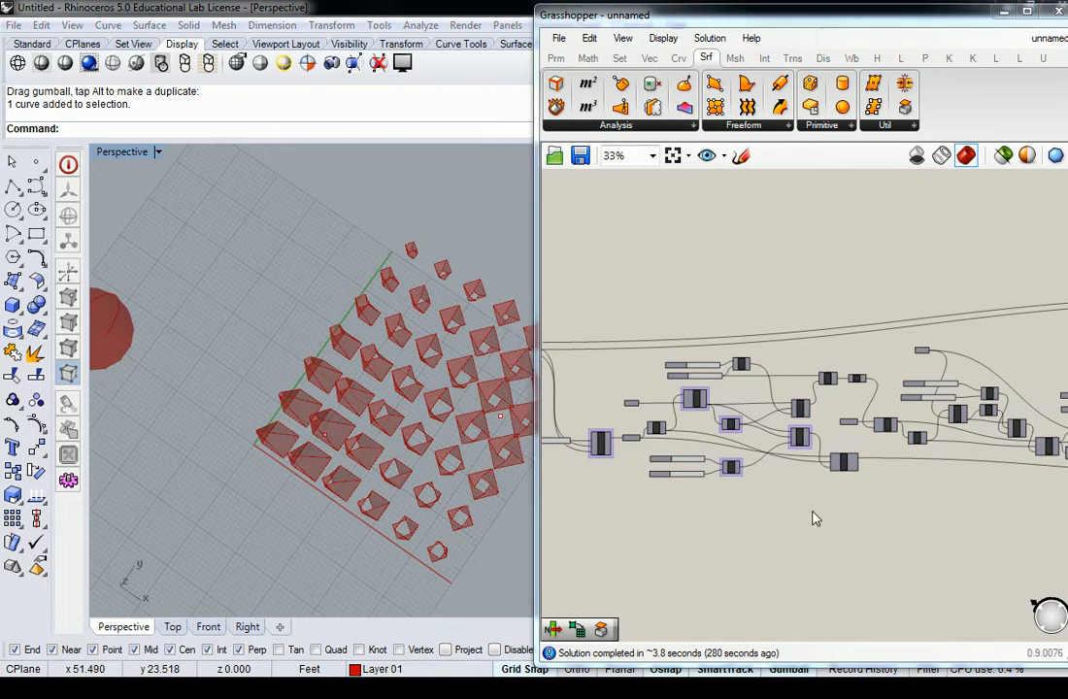
Step: Turn Brep Join's preview on and RuleSrf's preview off
{"action": "scroll", "coordinate": [767, 432], "scroll_direction": "up", "scroll_amount": 5}
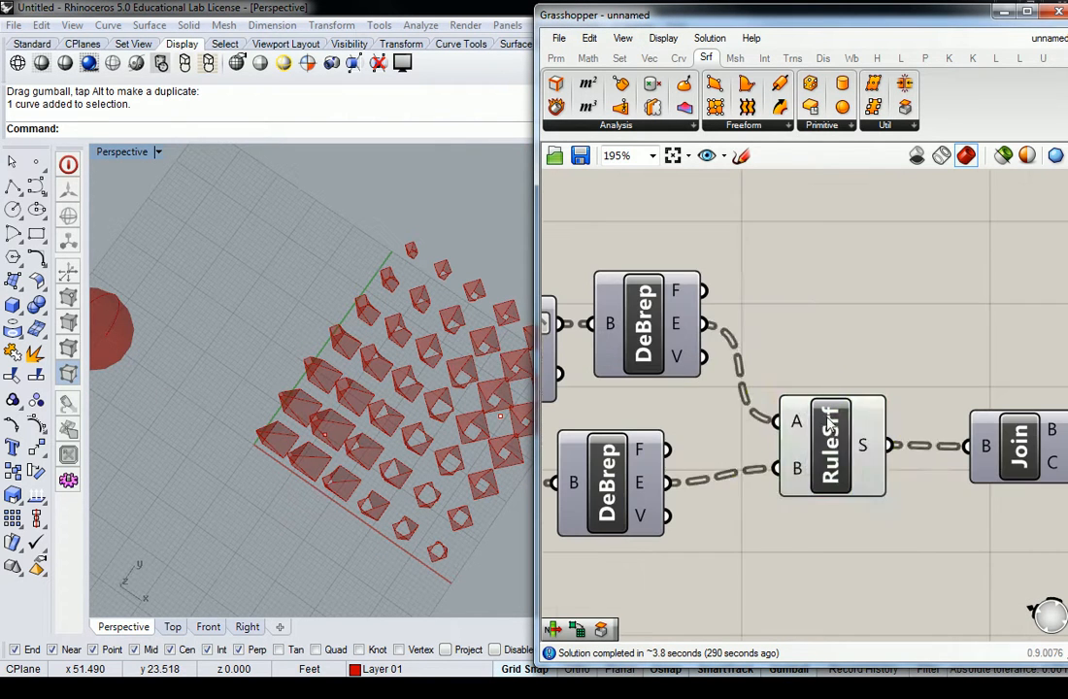
{"action": "left_click", "coordinate": [842, 439]}
{"action": "right_click_drag", "start_coordinate": [939, 447], "coordinate": [789, 427]}
{"action": "left_click", "coordinate": [872, 424]}
{"action": "right_click", "coordinate": [862, 422]}
{"action": "left_click", "coordinate": [909, 453]}
{"action": "left_click", "coordinate": [680, 427]}
{"action": "right_click", "coordinate": [684, 413]}
{"action": "left_click", "coordinate": [709, 441]}
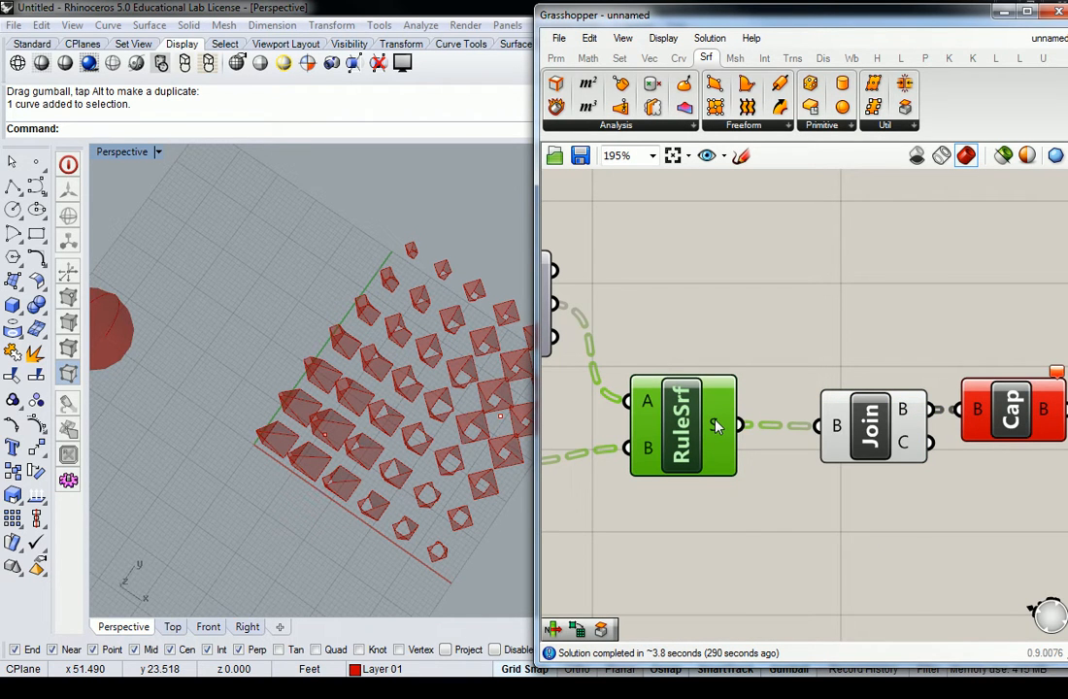
Step: Compare the data structure of RuleSrf's surface output with that of Brep Join's breps output
{"action": "mouse_move", "coordinate": [715, 427]}
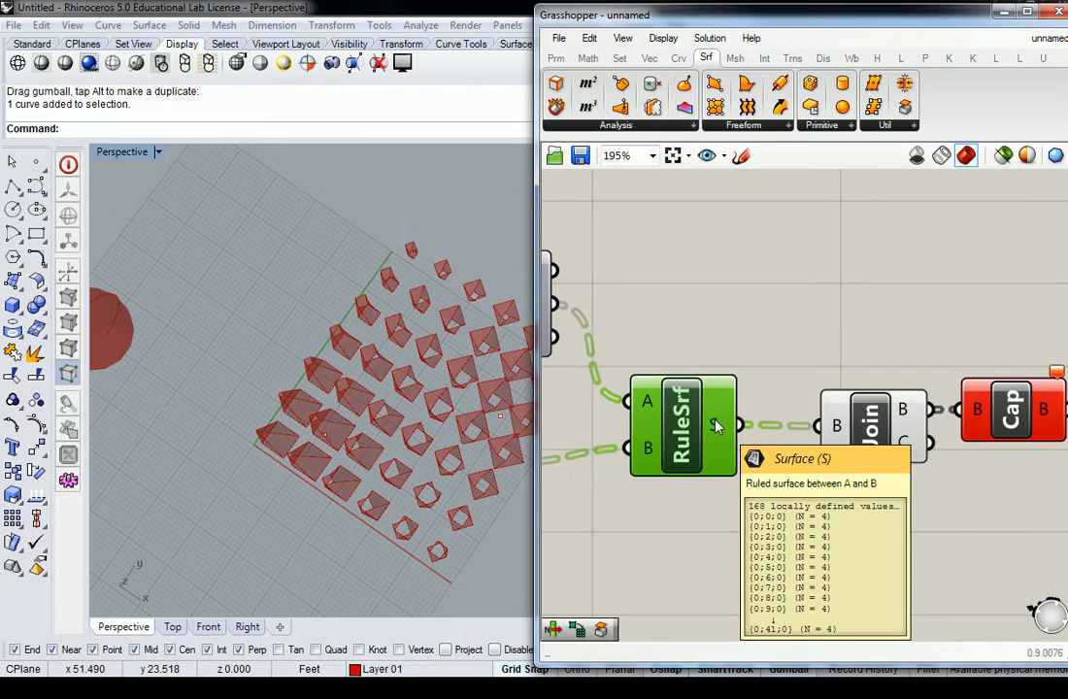
{"action": "mouse_move", "coordinate": [909, 415]}
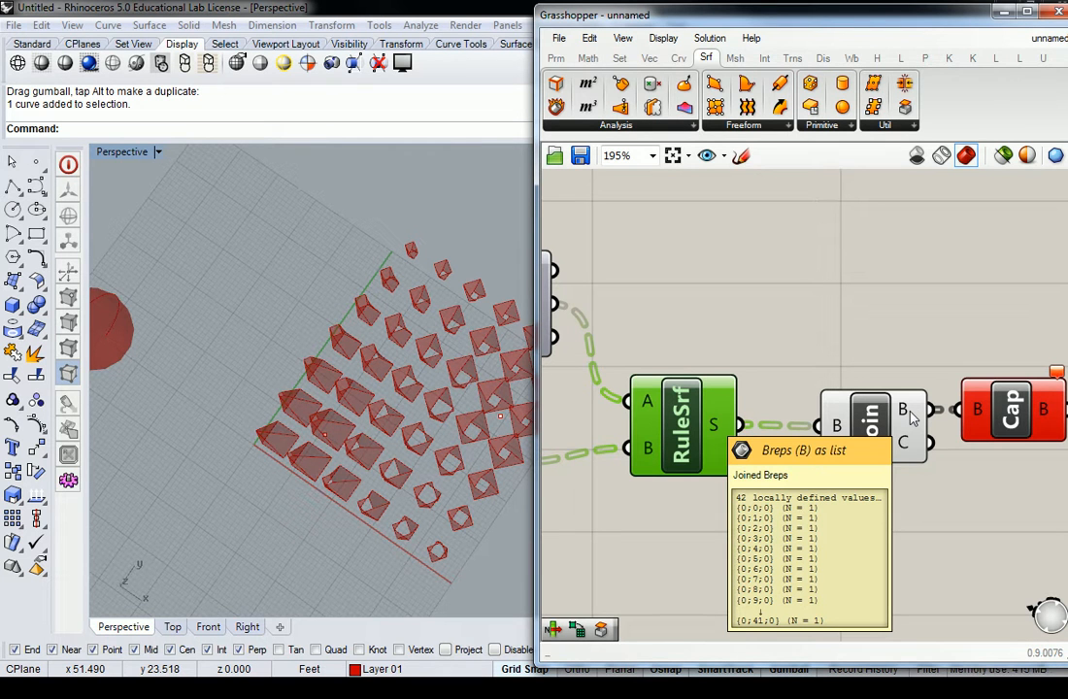
{"action": "right_click_drag", "start_coordinate": [910, 415], "coordinate": [786, 413]}
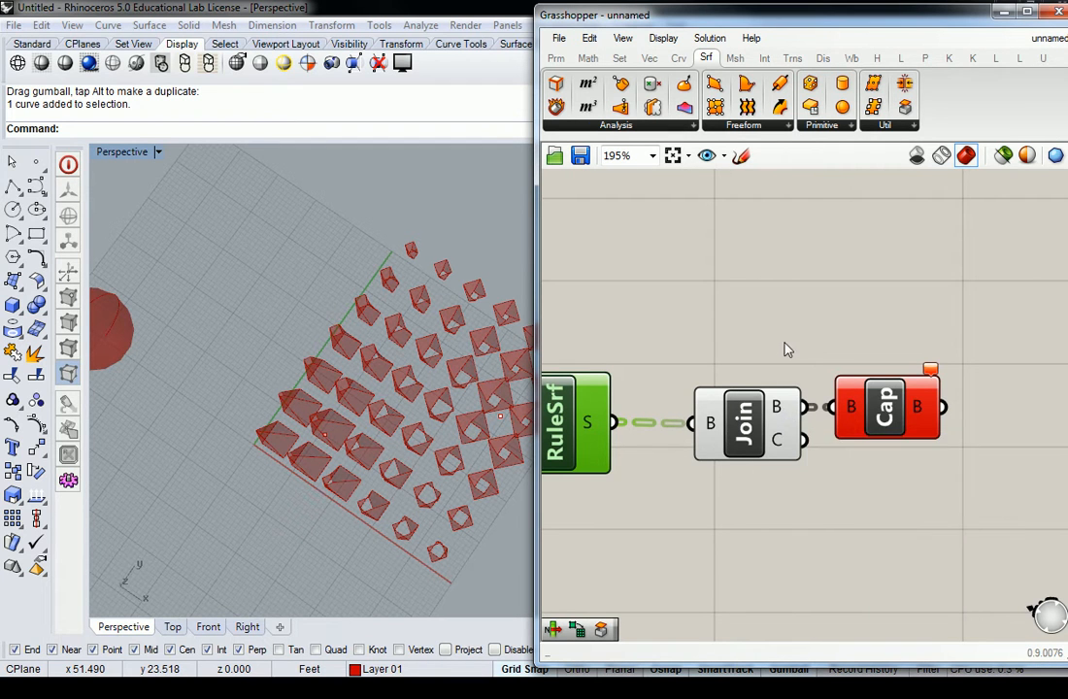
Step: Turn the Cap Holes component's preview back on
{"action": "right_click_drag", "start_coordinate": [781, 351], "coordinate": [732, 365]}
{"action": "left_click", "coordinate": [827, 427]}
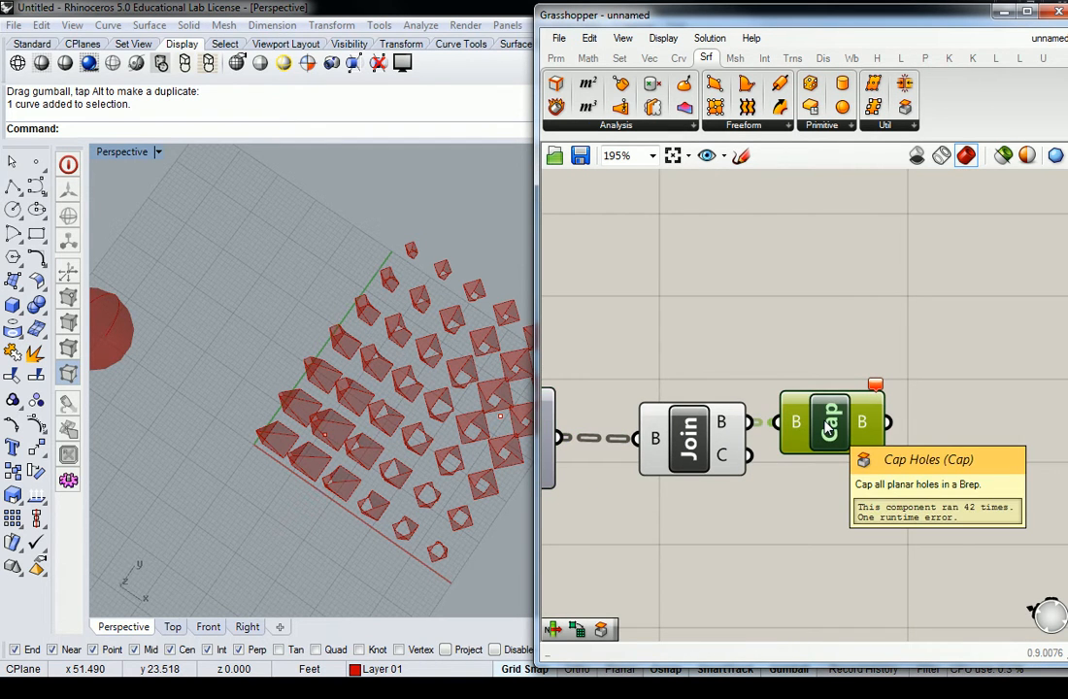
{"action": "right_click", "coordinate": [826, 427]}
{"action": "left_click", "coordinate": [869, 451]}
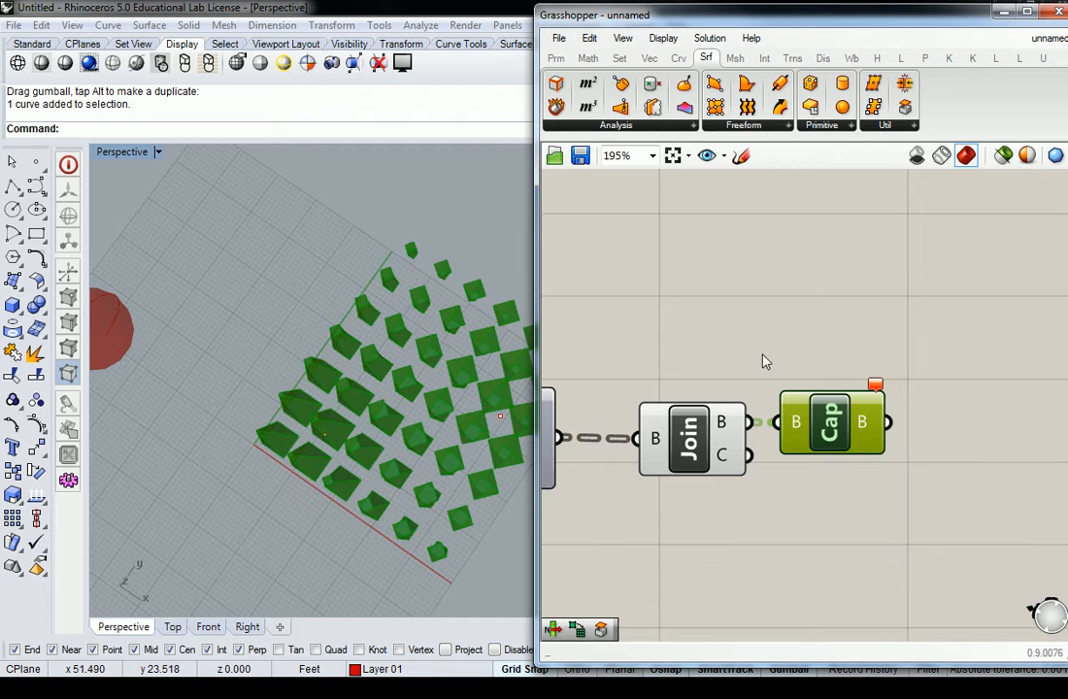
Step: Examine the capped boxes and the flat box at the grid's far corner from above and from the side
{"action": "right_click_drag", "start_coordinate": [418, 350], "coordinate": [310, 379], "text": "shift"}
{"action": "left_click", "coordinate": [865, 335]}
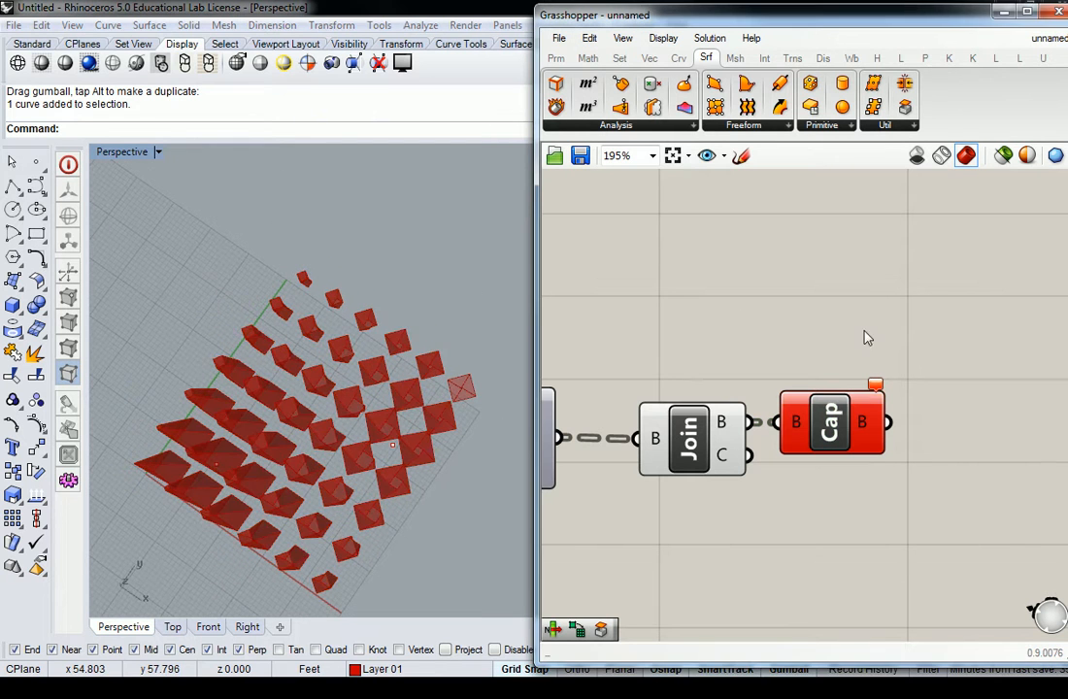
{"action": "scroll", "coordinate": [408, 413], "scroll_direction": "up", "scroll_amount": 10}
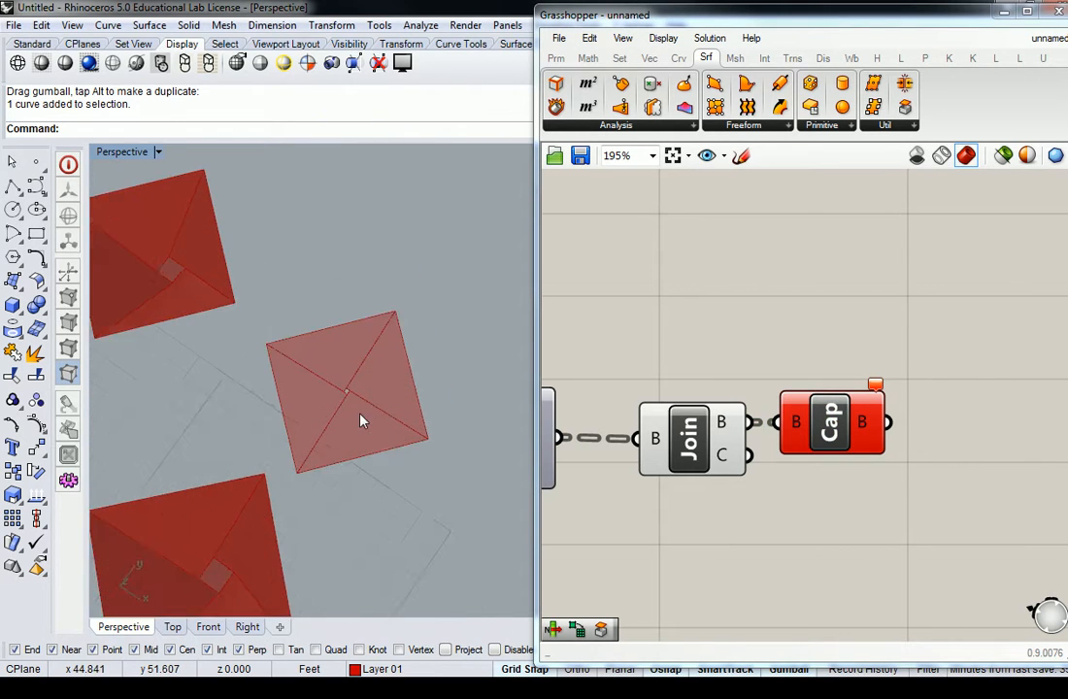
{"action": "right_click_drag", "start_coordinate": [346, 410], "coordinate": [374, 450]}
{"action": "scroll", "coordinate": [373, 450], "scroll_direction": "down", "scroll_amount": 5}
{"action": "right_click_drag", "start_coordinate": [340, 357], "coordinate": [415, 440], "text": "shift"}
{"action": "scroll", "coordinate": [478, 471], "scroll_direction": "up", "scroll_amount": 8}
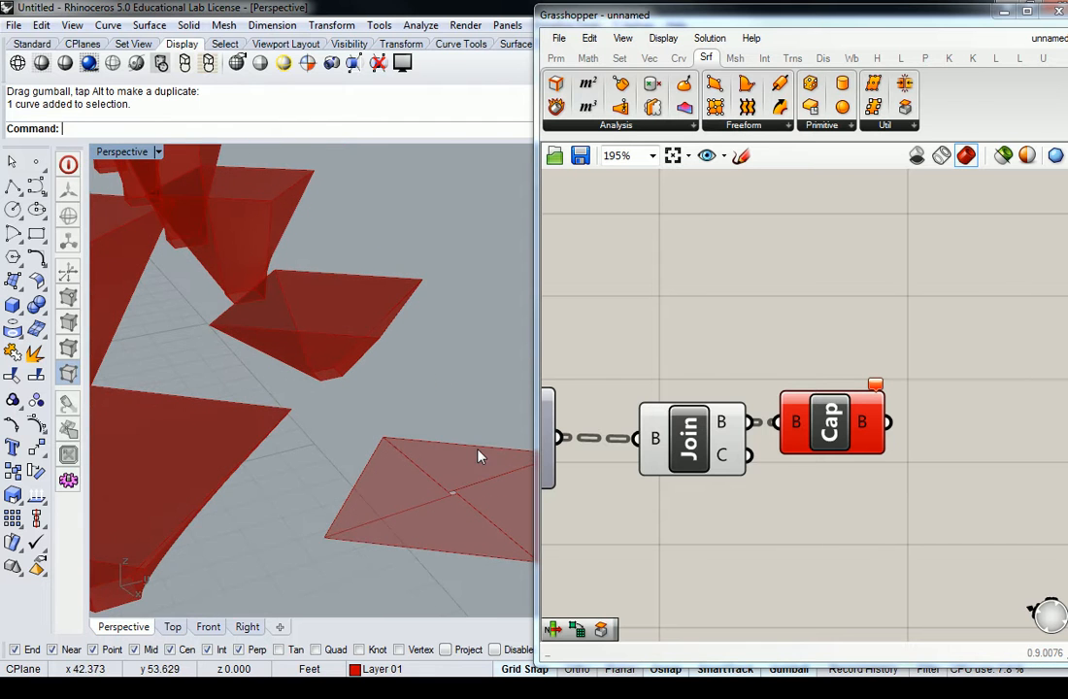
{"action": "scroll", "coordinate": [488, 456], "scroll_direction": "down", "scroll_amount": 15}
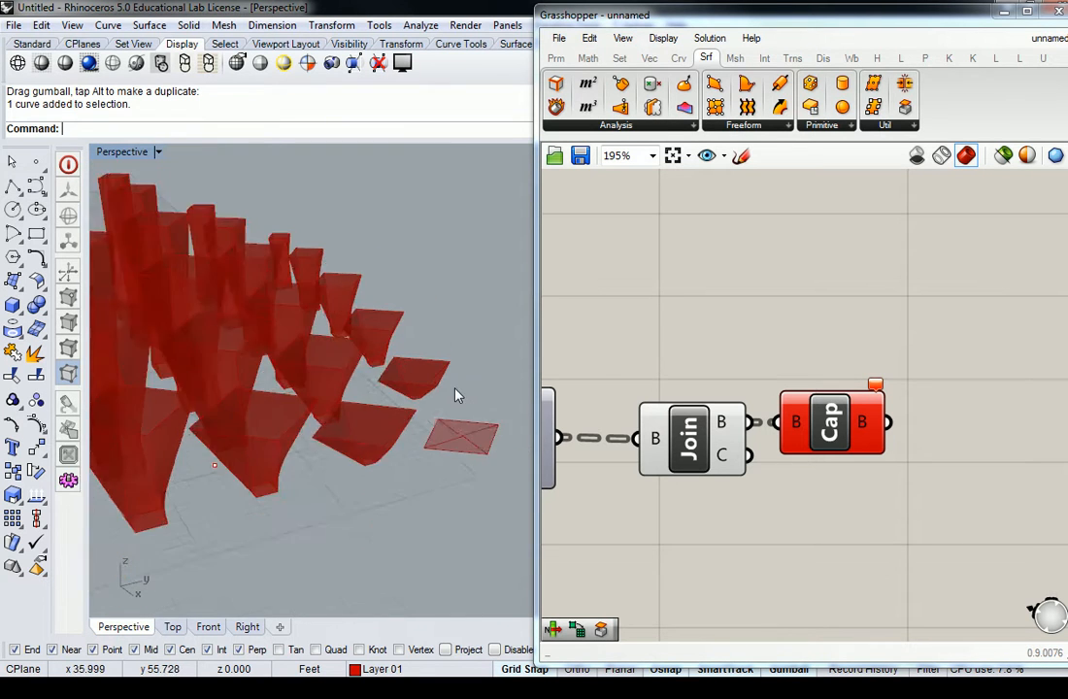
{"action": "right_click_drag", "start_coordinate": [345, 304], "coordinate": [322, 349]}
{"action": "scroll", "coordinate": [327, 320], "scroll_direction": "up", "scroll_amount": 5}
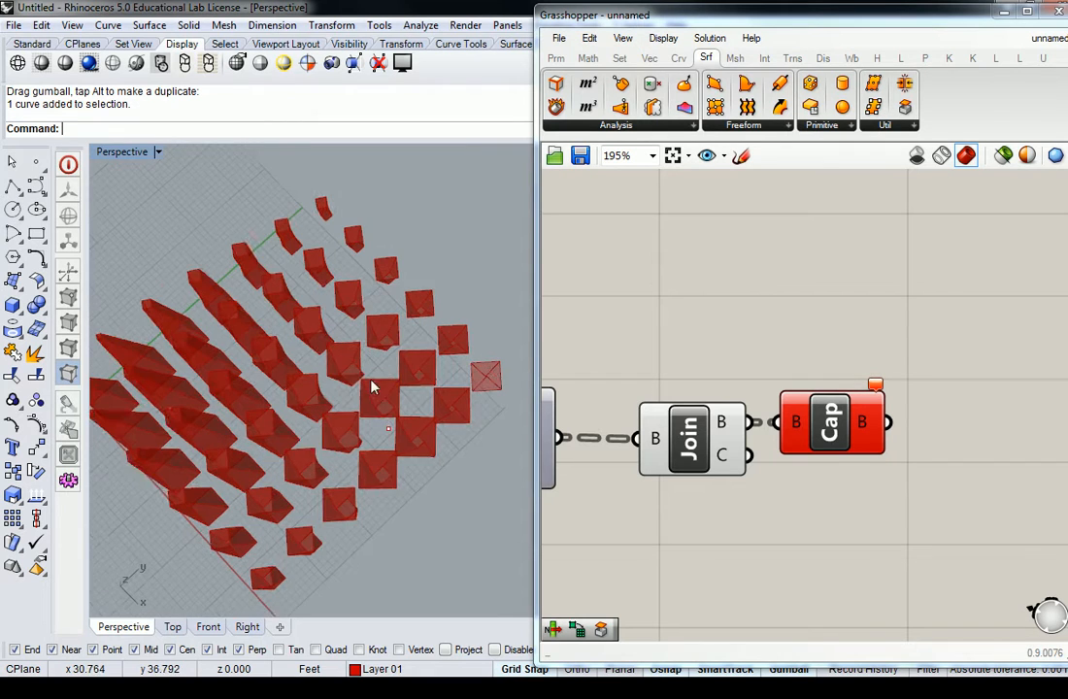
{"action": "scroll", "coordinate": [811, 360], "scroll_direction": "down", "scroll_amount": 3}
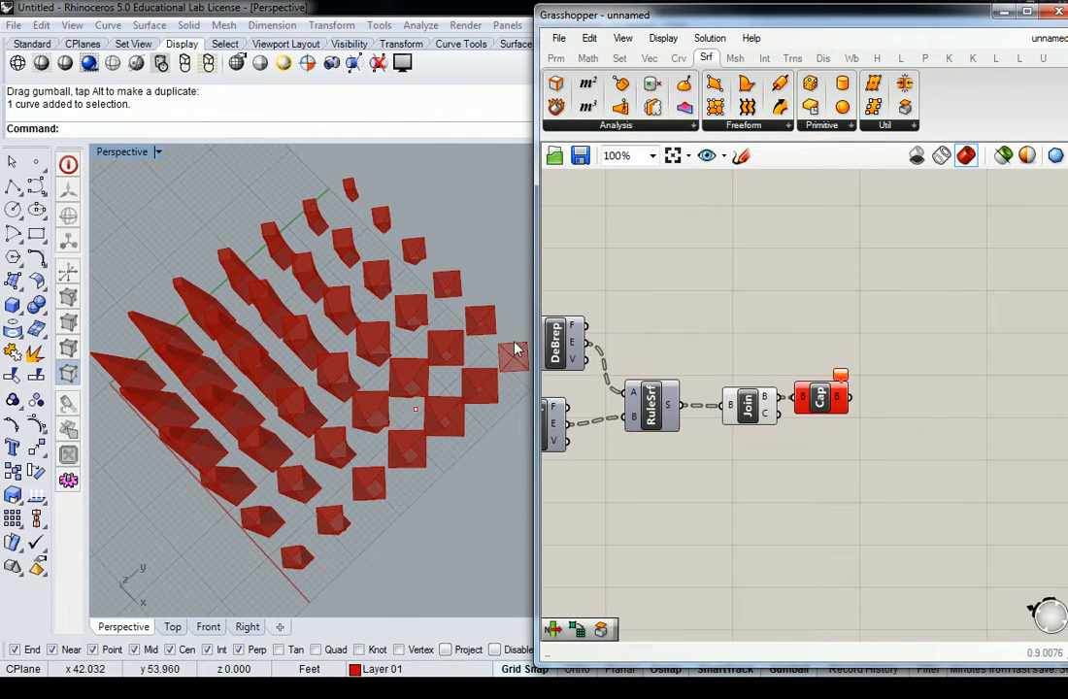
{"action": "right_click_drag", "start_coordinate": [330, 262], "coordinate": [348, 306], "text": "shift"}
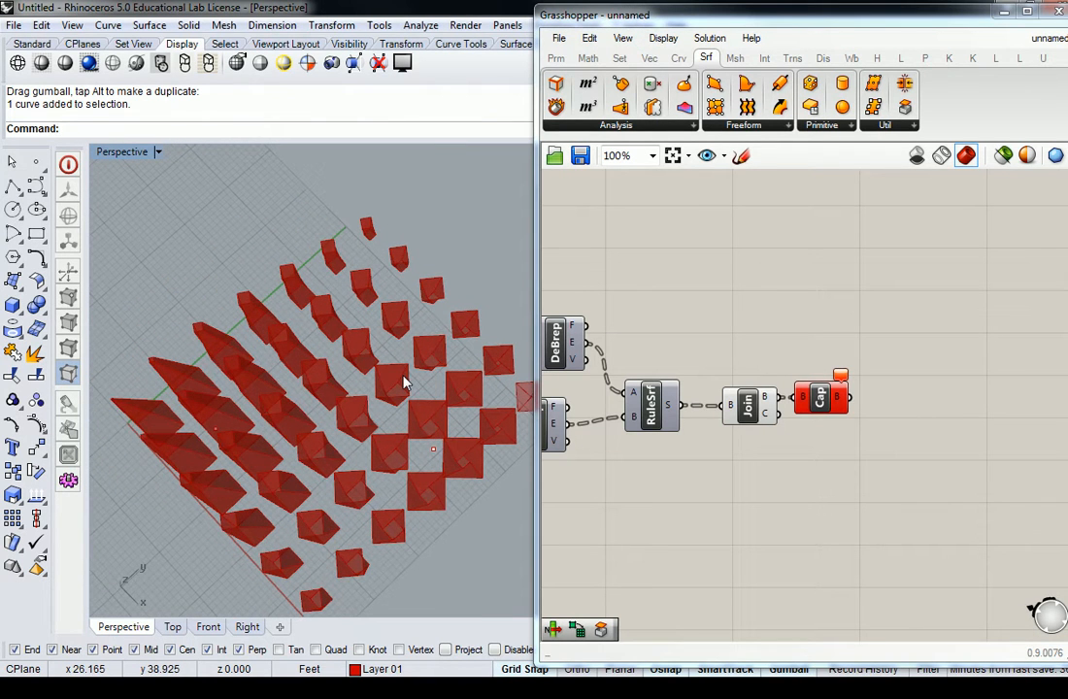
Step: Turn off Brep Join's preview and select Cap Holes to view only the capped boxes
{"action": "left_click", "coordinate": [747, 405]}
{"action": "right_click", "coordinate": [749, 409]}
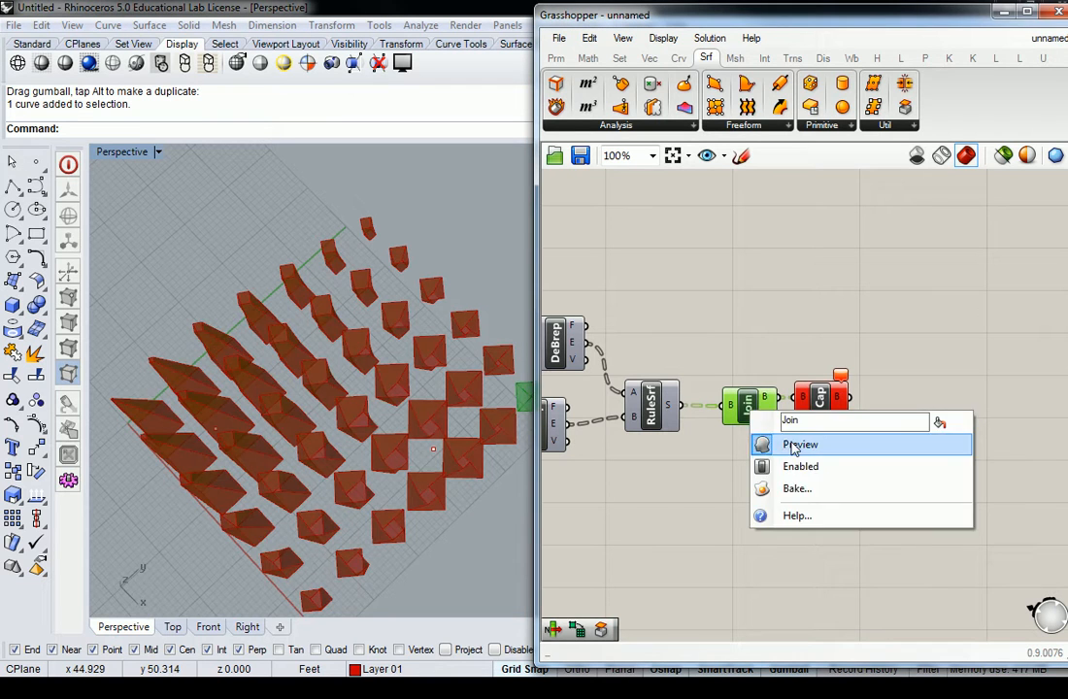
{"action": "left_click", "coordinate": [794, 444]}
{"action": "left_click", "coordinate": [820, 396]}
{"action": "right_click_drag", "start_coordinate": [272, 416], "coordinate": [328, 425]}
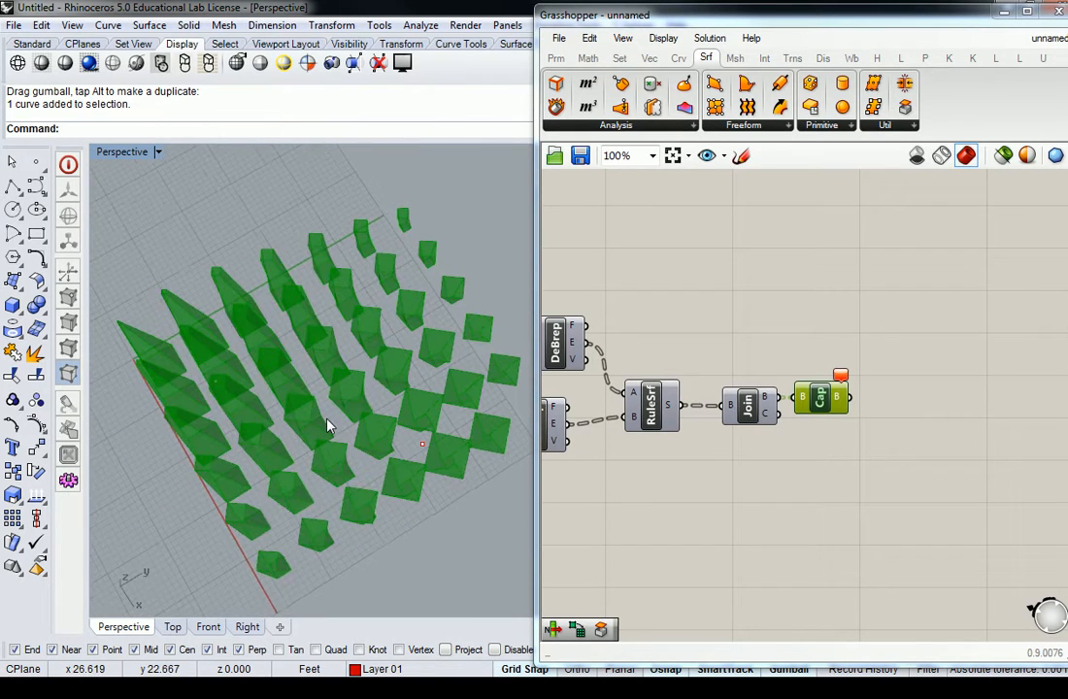
Step: Check the data structure of Cap Holes' capped brep output and its place in the definition
{"action": "left_click", "coordinate": [698, 312]}
{"action": "right_click_drag", "start_coordinate": [698, 313], "coordinate": [798, 317]}
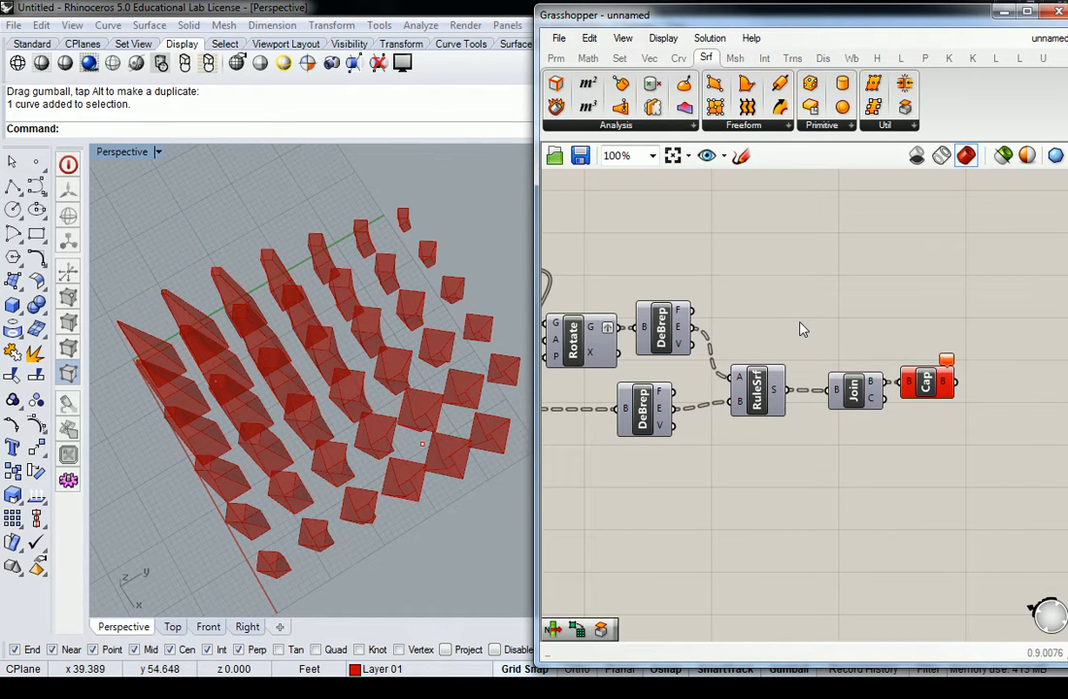
{"action": "scroll", "coordinate": [675, 351], "scroll_direction": "down", "scroll_amount": 4}
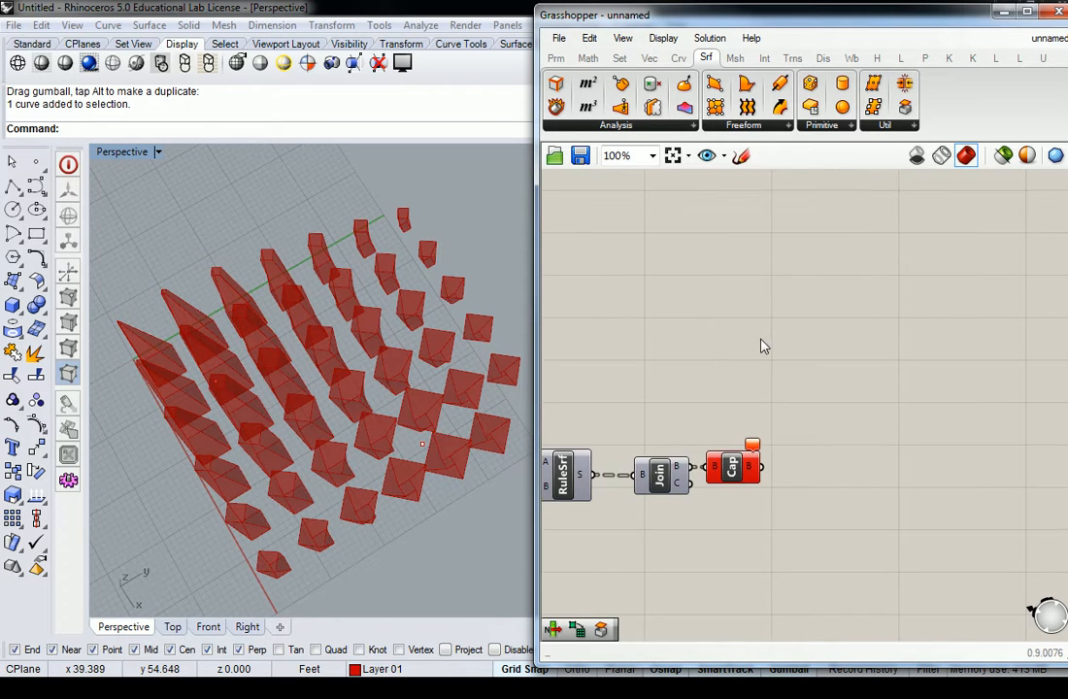
{"action": "right_click_drag", "start_coordinate": [758, 295], "coordinate": [803, 409]}
{"action": "left_click", "coordinate": [820, 506]}
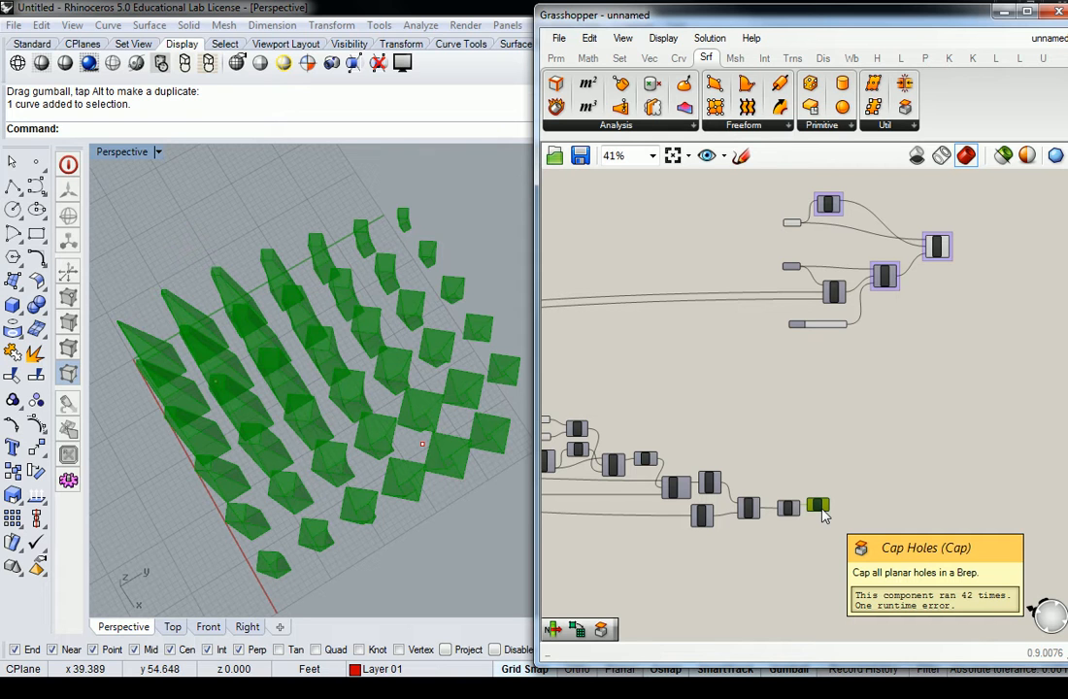
{"action": "scroll", "coordinate": [817, 502], "scroll_direction": "up", "scroll_amount": 5}
{"action": "mouse_move", "coordinate": [842, 521]}
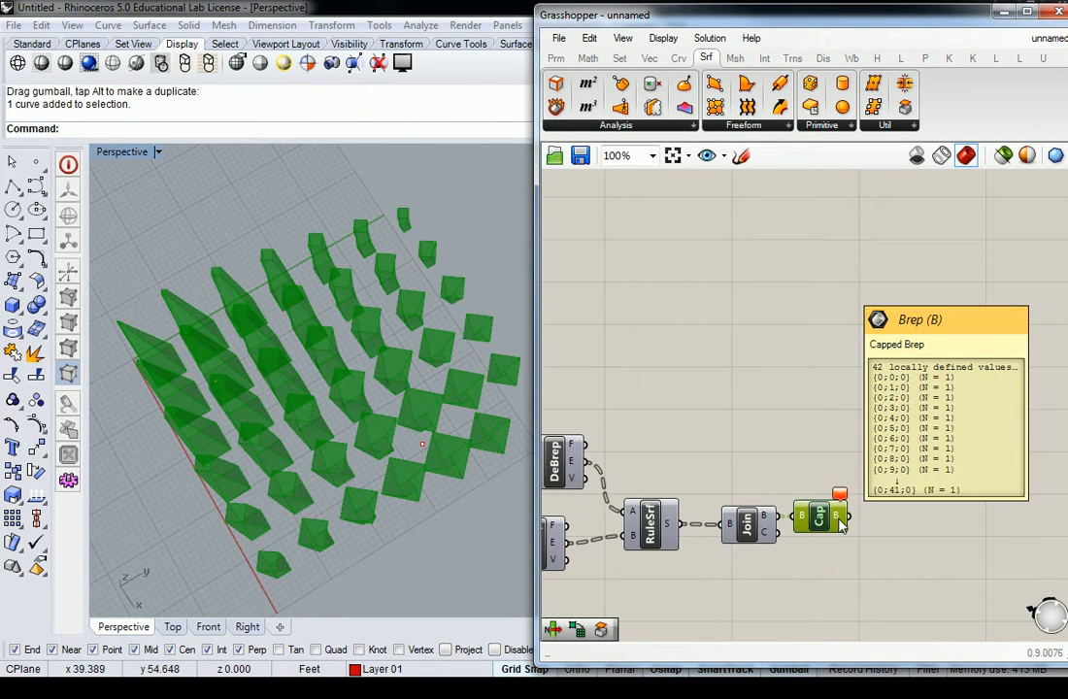
Step: Move the Cap Holes component up beside the Brep parameter that feeds the bounding box
{"action": "scroll", "coordinate": [842, 520], "scroll_direction": "down", "scroll_amount": 5}
{"action": "left_click_drag", "start_coordinate": [813, 573], "coordinate": [784, 279]}
{"action": "scroll", "coordinate": [789, 291], "scroll_direction": "up", "scroll_amount": 8}
{"action": "left_click", "coordinate": [789, 338]}
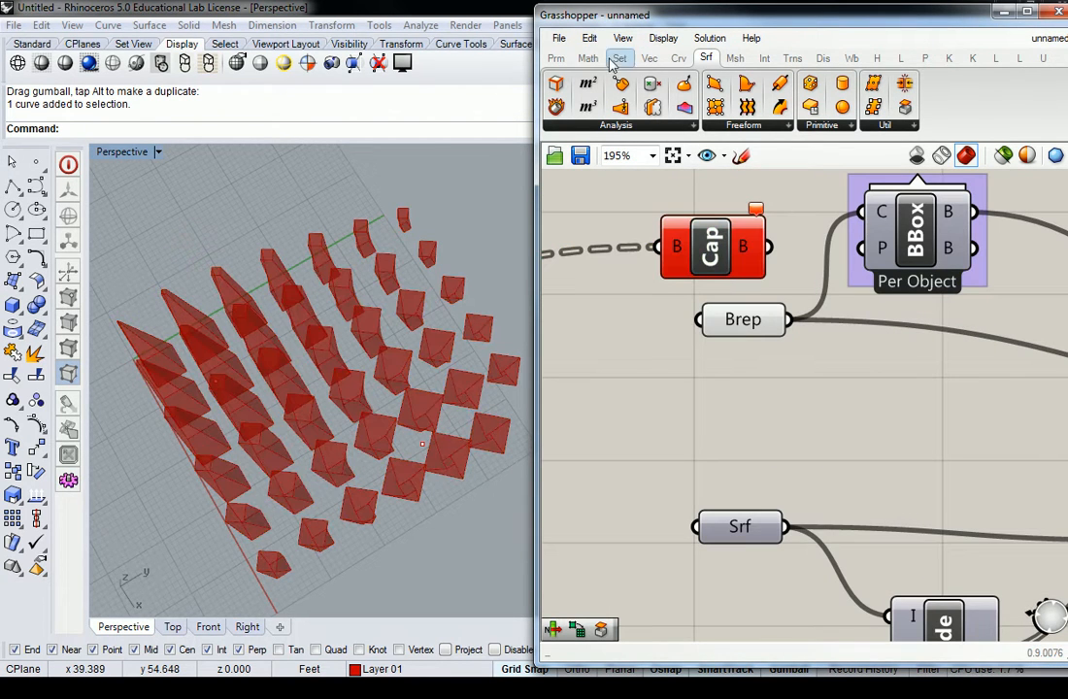
Step: Save the definition in the Definitions folder as "W03D03 - Box Morph"
{"action": "left_click", "coordinate": [561, 39]}
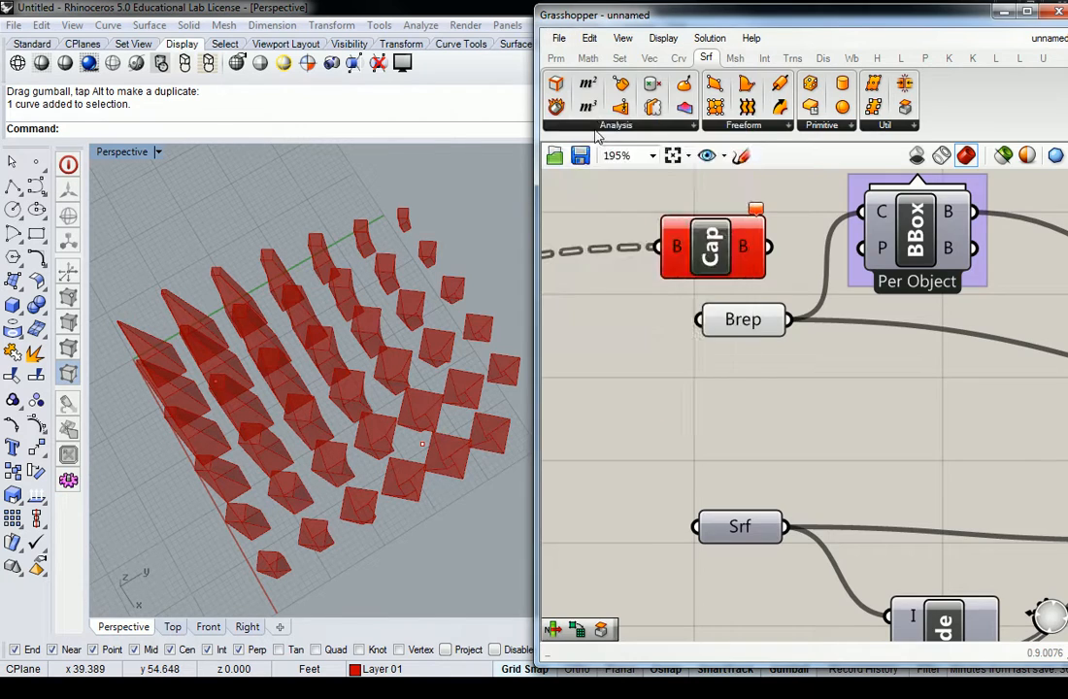
{"action": "left_click", "coordinate": [610, 130]}
{"action": "type", "text": "W"}
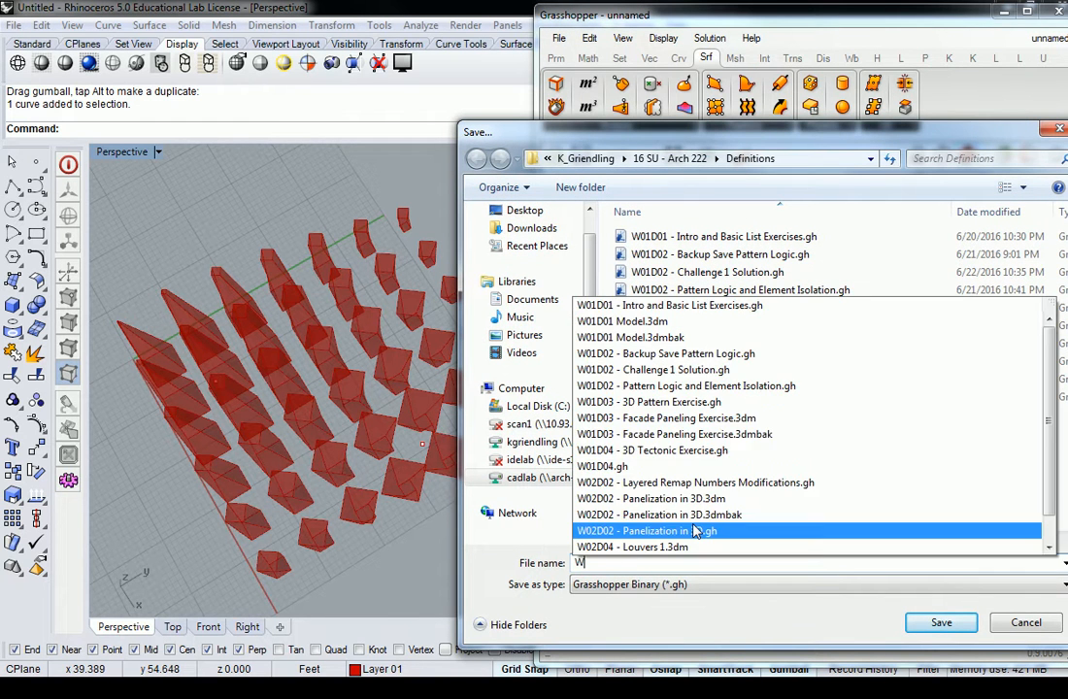
{"action": "type", "text": "03D"}
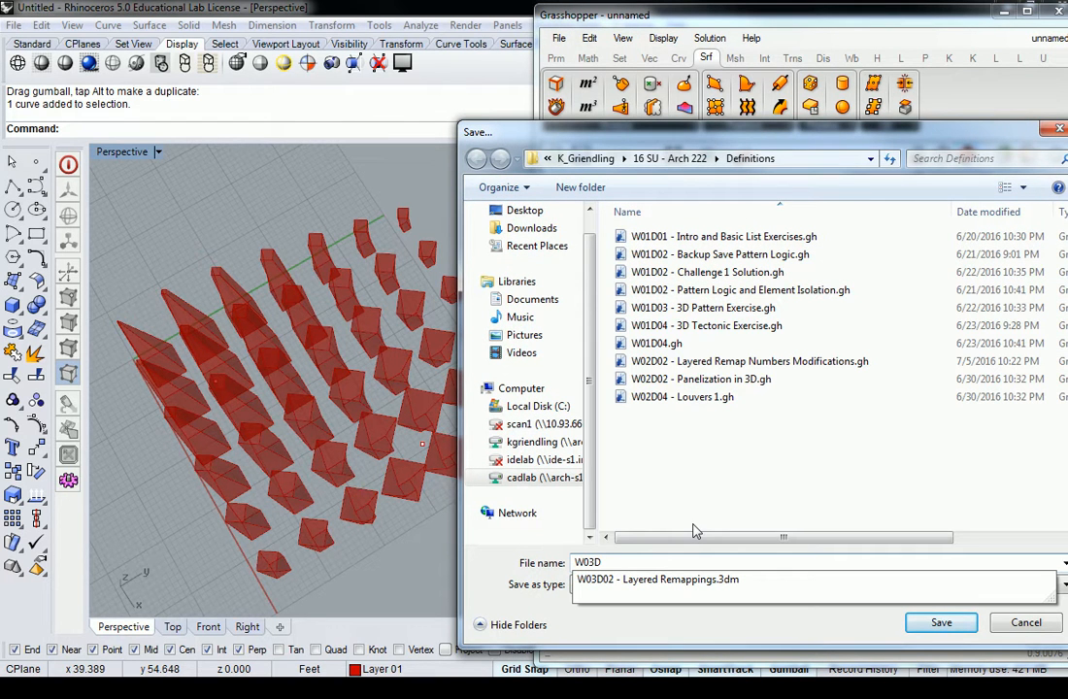
{"action": "type", "text": "03"}
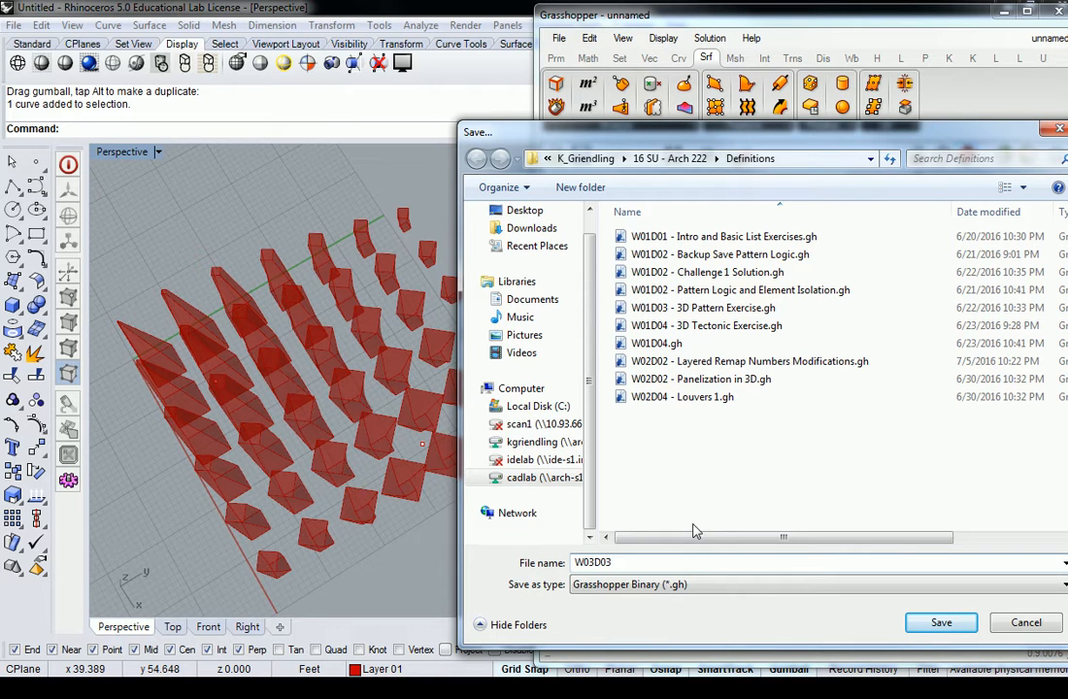
{"action": "type", "text": " - Box Morph"}
{"action": "key", "text": "Return"}
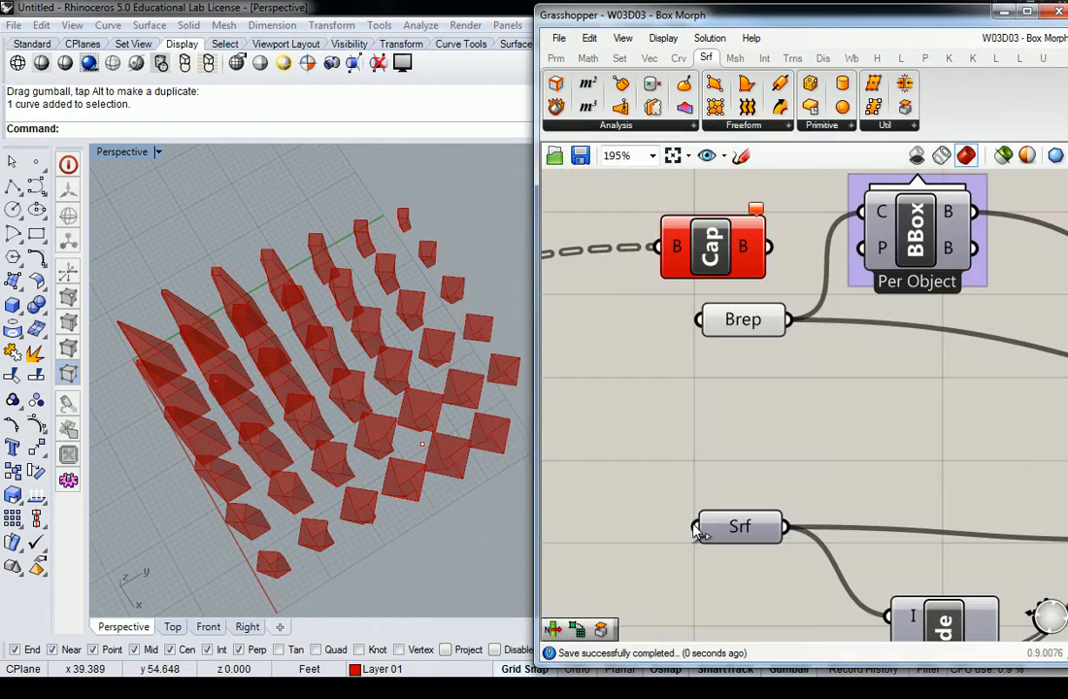
Step: Delete the Brep parameter and connect Cap Holes' output to the bounding box's content input
{"action": "scroll", "coordinate": [697, 368], "scroll_direction": "down", "scroll_amount": 4}
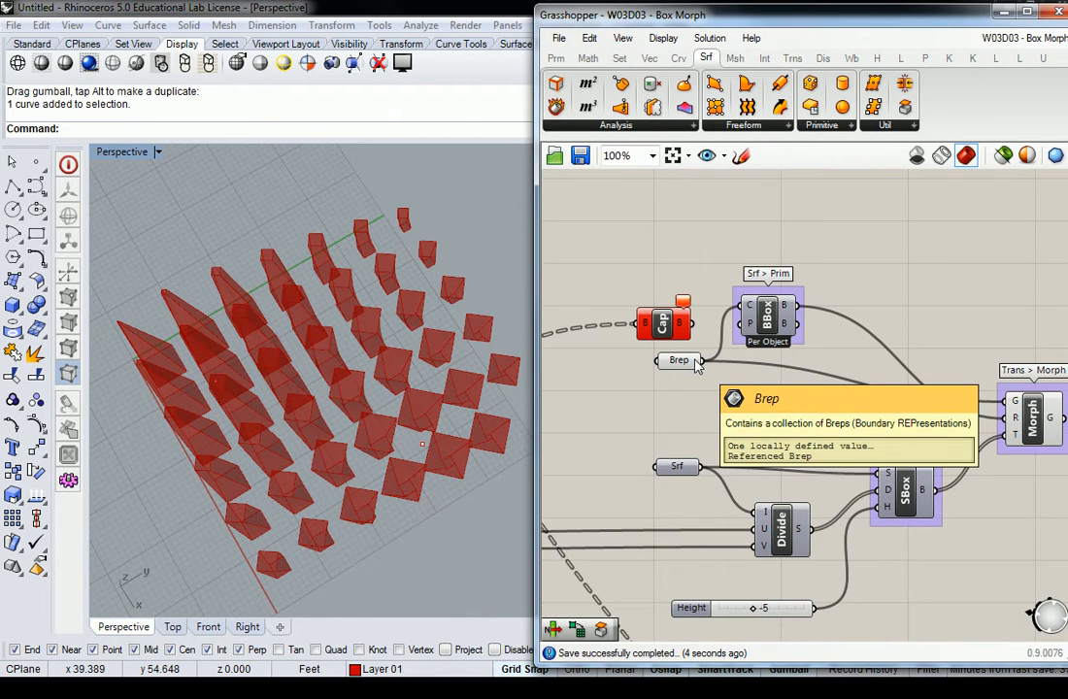
{"action": "left_click", "coordinate": [680, 362]}
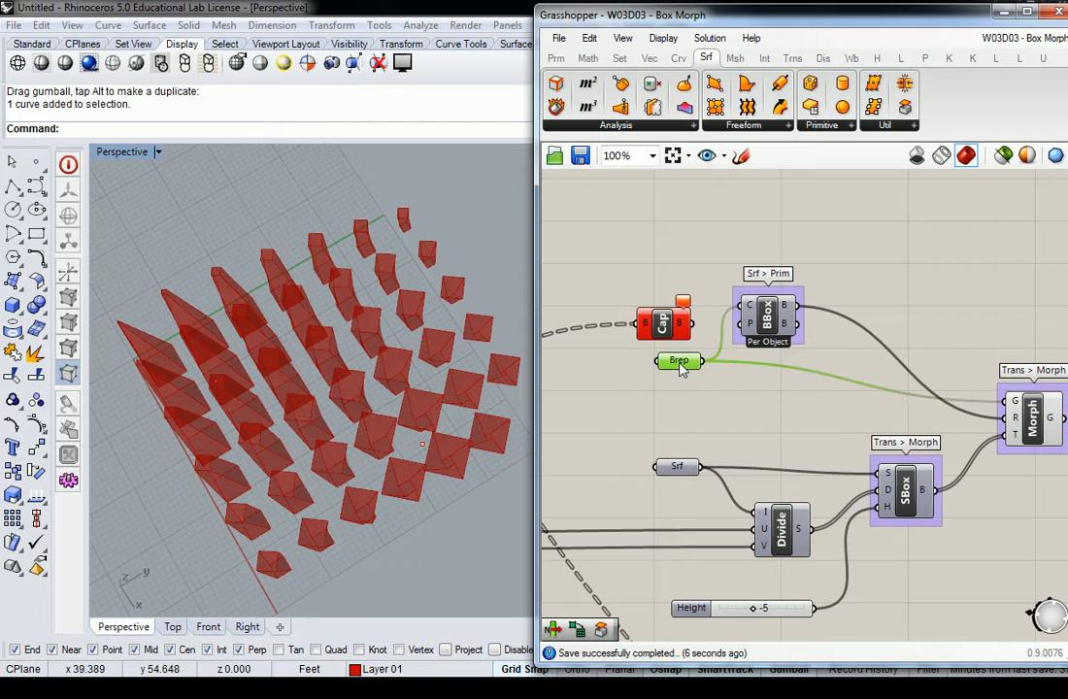
{"action": "key", "text": "Delete"}
{"action": "left_click_drag", "start_coordinate": [691, 323], "coordinate": [746, 317]}
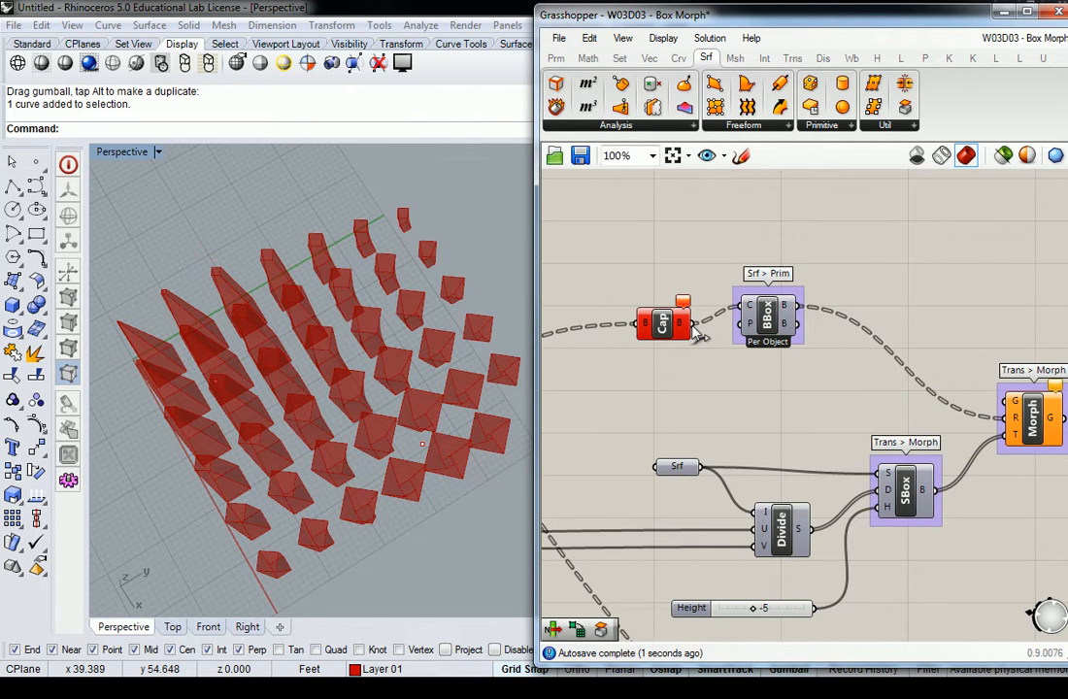
Step: Turn on the Bounding Box preview and examine the boxes enclosing the capped solids from the side
{"action": "right_click", "coordinate": [765, 316]}
{"action": "left_click", "coordinate": [788, 341]}
{"action": "right_click_drag", "start_coordinate": [404, 386], "coordinate": [409, 282]}
{"action": "left_click", "coordinate": [652, 294]}
{"action": "right_click_drag", "start_coordinate": [432, 393], "coordinate": [259, 386]}
{"action": "left_click", "coordinate": [765, 318]}
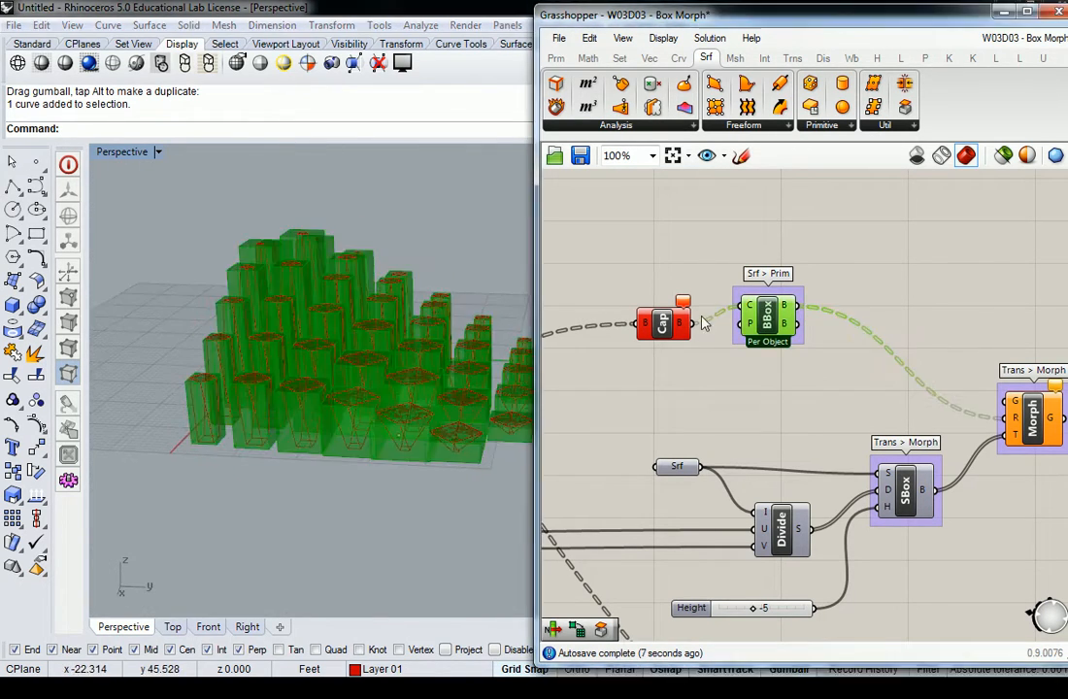
{"action": "right_click_drag", "start_coordinate": [627, 278], "coordinate": [650, 297]}
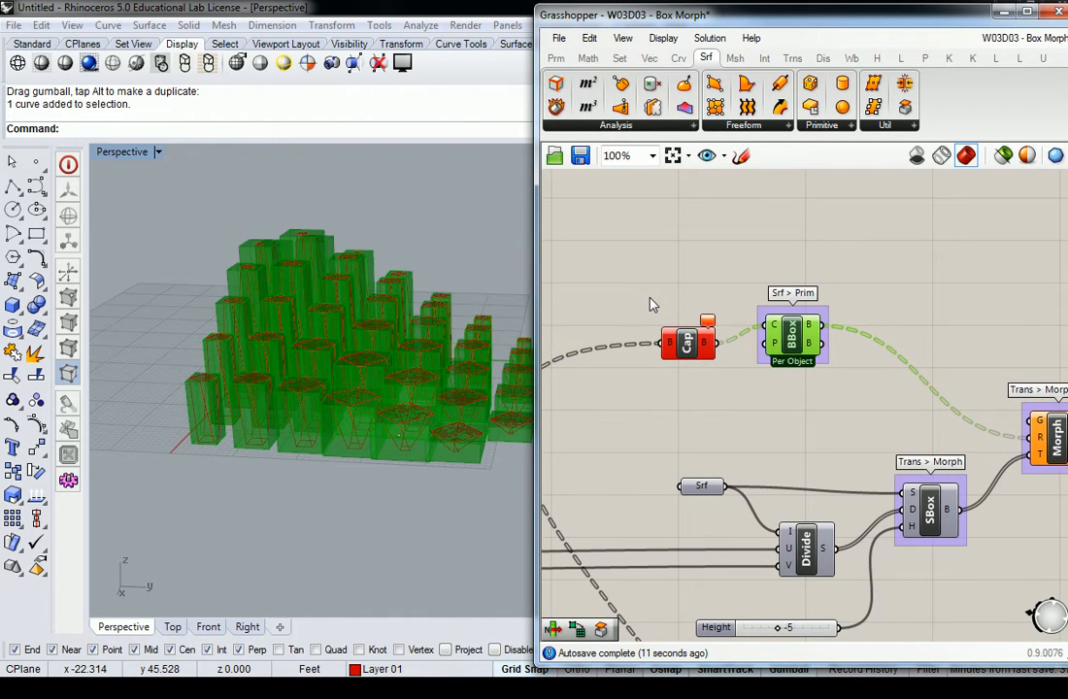
Step: Move Cap Holes below the bounding box component and connect its output to Box Morph's geometry input
{"action": "right_click", "coordinate": [767, 336]}
{"action": "left_click", "coordinate": [573, 258]}
{"action": "left_click", "coordinate": [686, 346]}
{"action": "left_click_drag", "start_coordinate": [686, 349], "coordinate": [689, 384]}
{"action": "right_click_drag", "start_coordinate": [724, 385], "coordinate": [689, 385]}
{"action": "left_click_drag", "start_coordinate": [682, 374], "coordinate": [987, 427]}
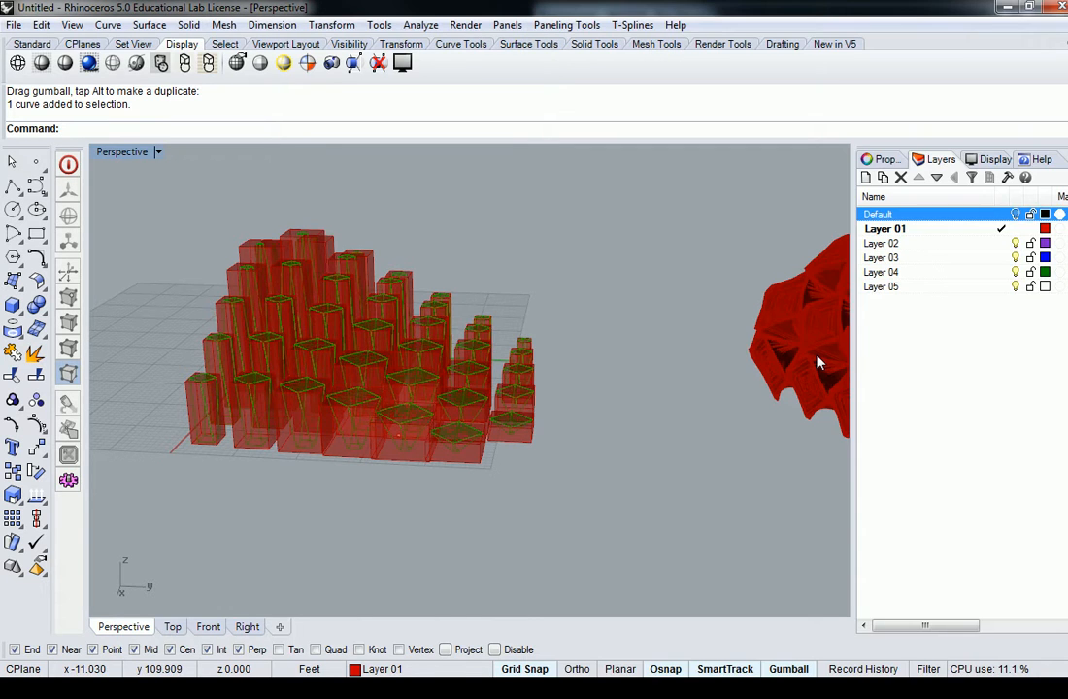
Step: Examine the morphed geometry on the curved surface up close and from both sides
{"action": "right_click_drag", "start_coordinate": [671, 334], "coordinate": [586, 369]}
{"action": "scroll", "coordinate": [709, 334], "scroll_direction": "up", "scroll_amount": 6}
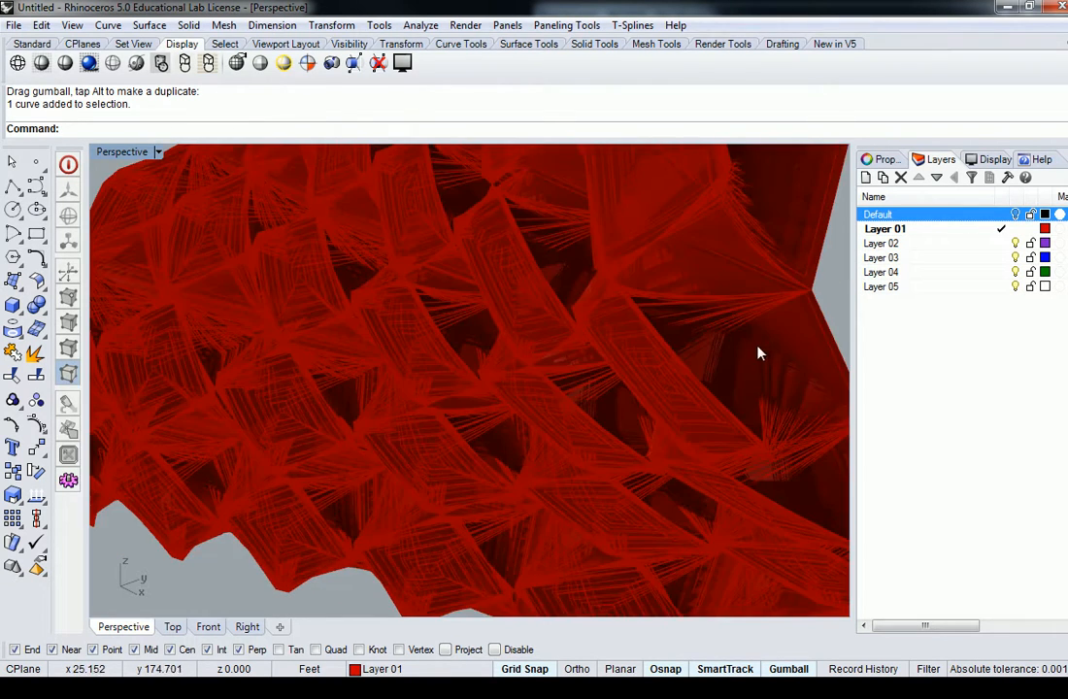
{"action": "right_click_drag", "start_coordinate": [743, 345], "coordinate": [708, 362]}
{"action": "scroll", "coordinate": [708, 362], "scroll_direction": "down", "scroll_amount": 5}
{"action": "right_click_drag", "start_coordinate": [553, 307], "coordinate": [338, 326]}
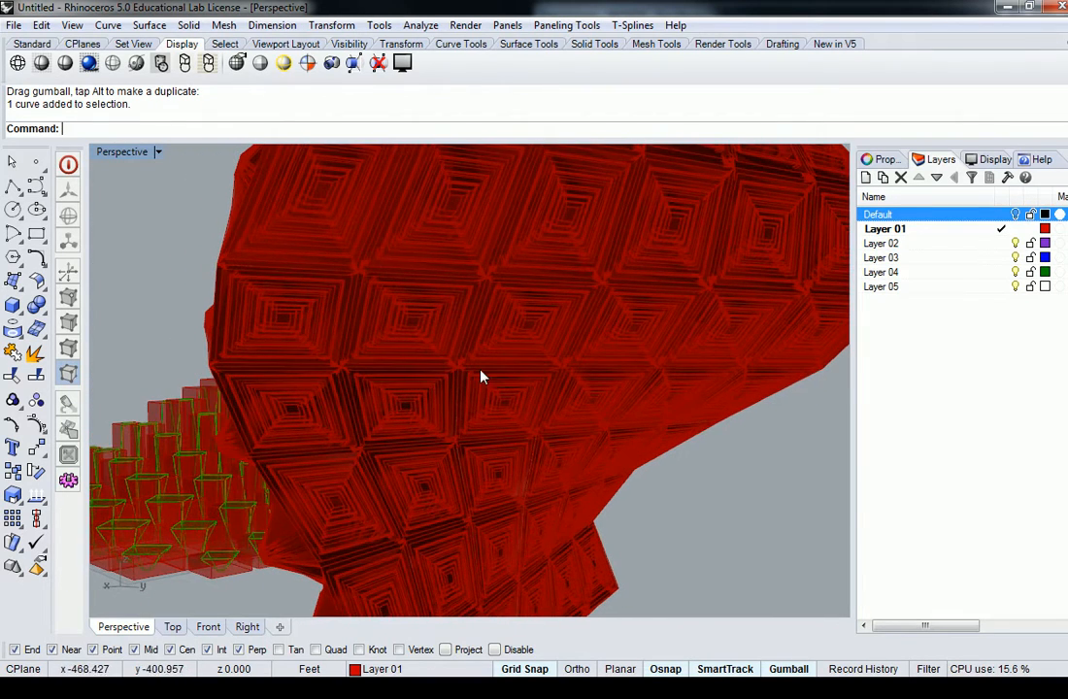
{"action": "right_click_drag", "start_coordinate": [428, 334], "coordinate": [427, 319]}
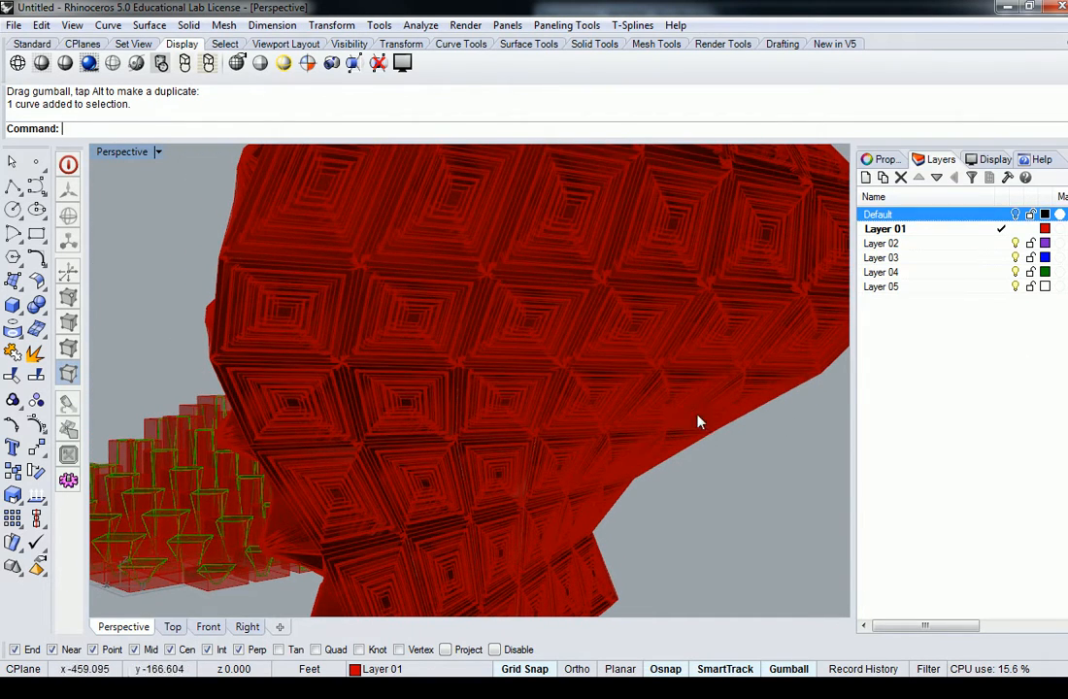
Step: Bring back the Grasshopper window with the Grasshopper command and inspect the whole morphed surface beside the definition
{"action": "type", "text": "Grasshopper"}
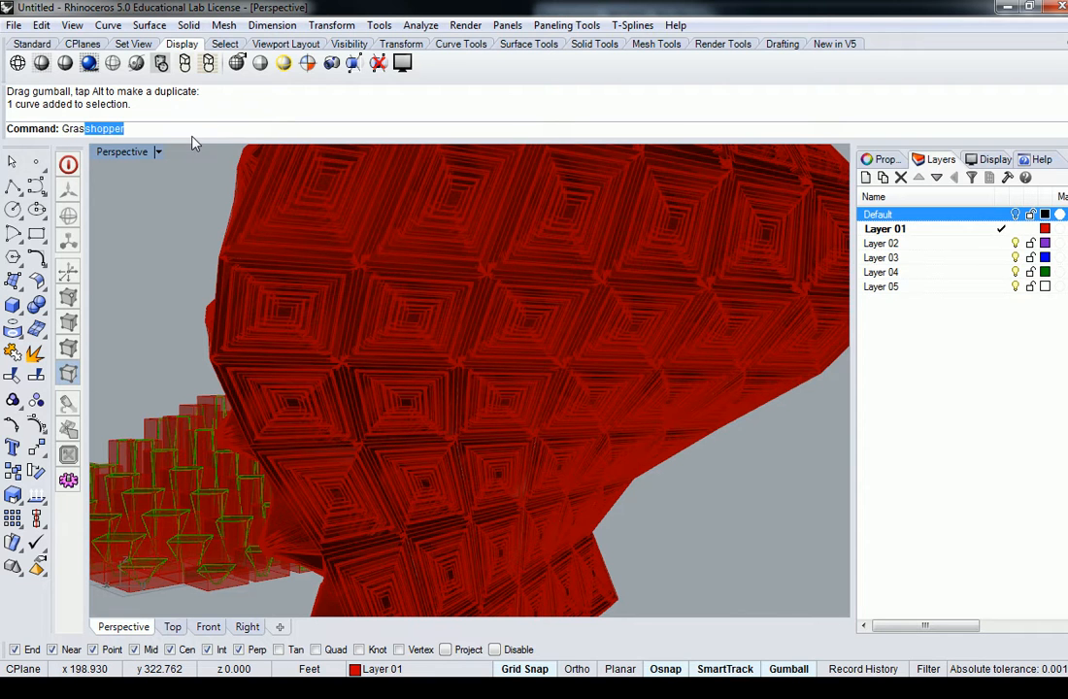
{"action": "key", "text": "Return"}
{"action": "left_click", "coordinate": [900, 320]}
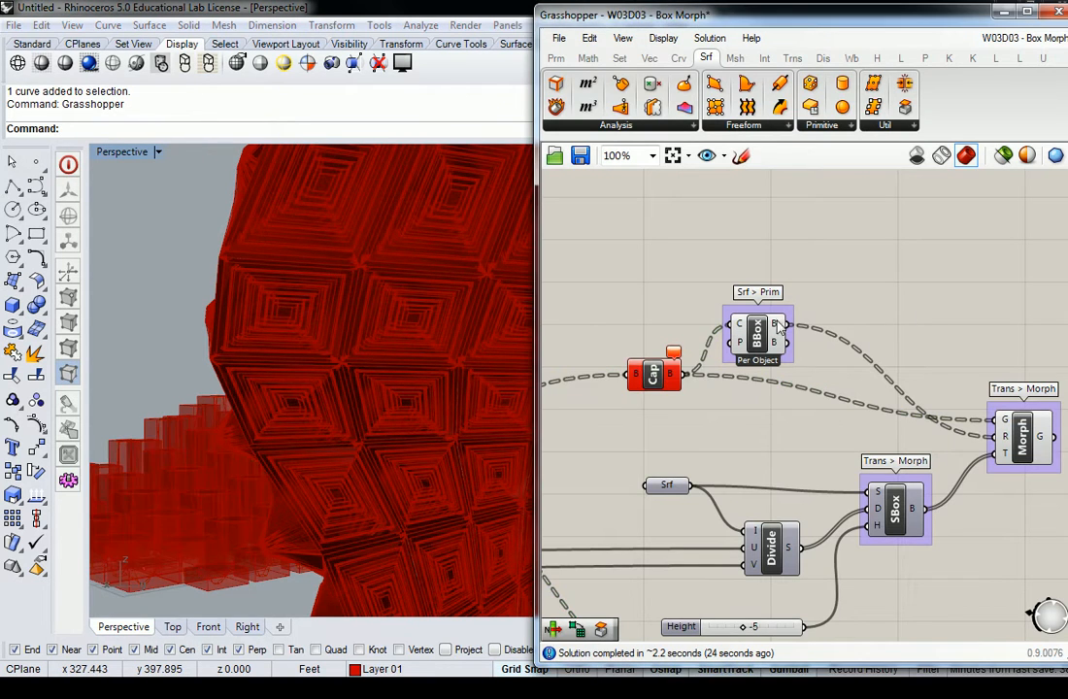
{"action": "right_click_drag", "start_coordinate": [369, 288], "coordinate": [324, 387]}
{"action": "scroll", "coordinate": [340, 405], "scroll_direction": "down", "scroll_amount": 4}
{"action": "scroll", "coordinate": [330, 394], "scroll_direction": "up", "scroll_amount": 2}
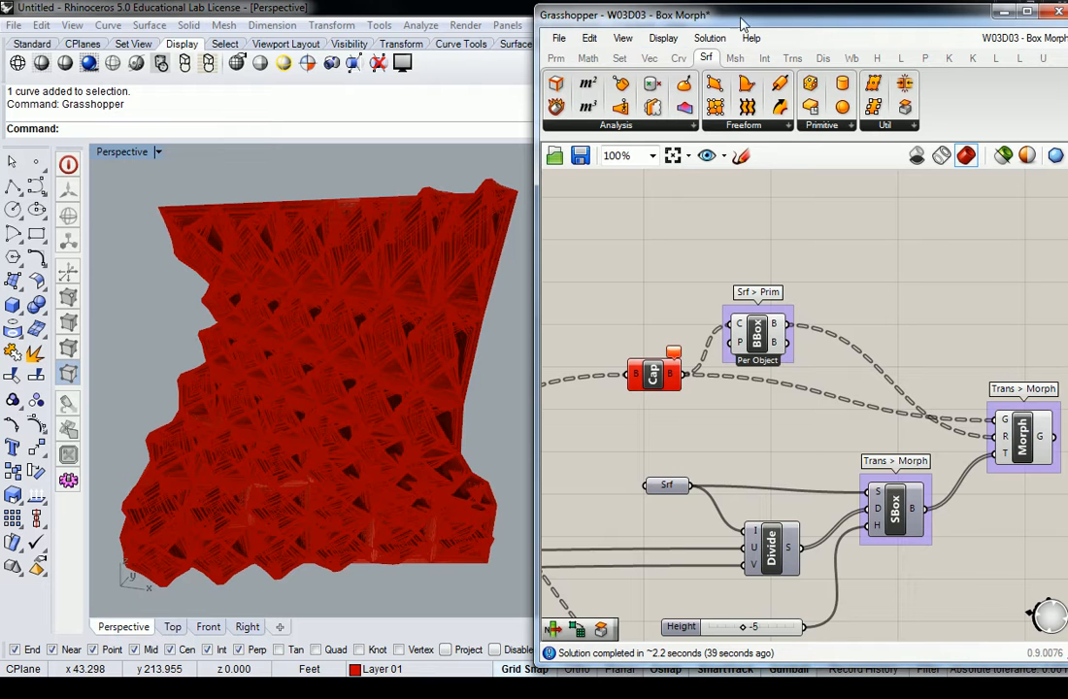
Step: Add a panel above the bounding box component listing Cap Holes' output and enlarge it
{"action": "left_click", "coordinate": [556, 58]}
{"action": "left_click_drag", "start_coordinate": [776, 110], "coordinate": [837, 219]}
{"action": "left_click_drag", "start_coordinate": [684, 375], "coordinate": [768, 221]}
{"action": "right_click_drag", "start_coordinate": [817, 219], "coordinate": [647, 276]}
{"action": "left_click_drag", "start_coordinate": [702, 308], "coordinate": [804, 406]}
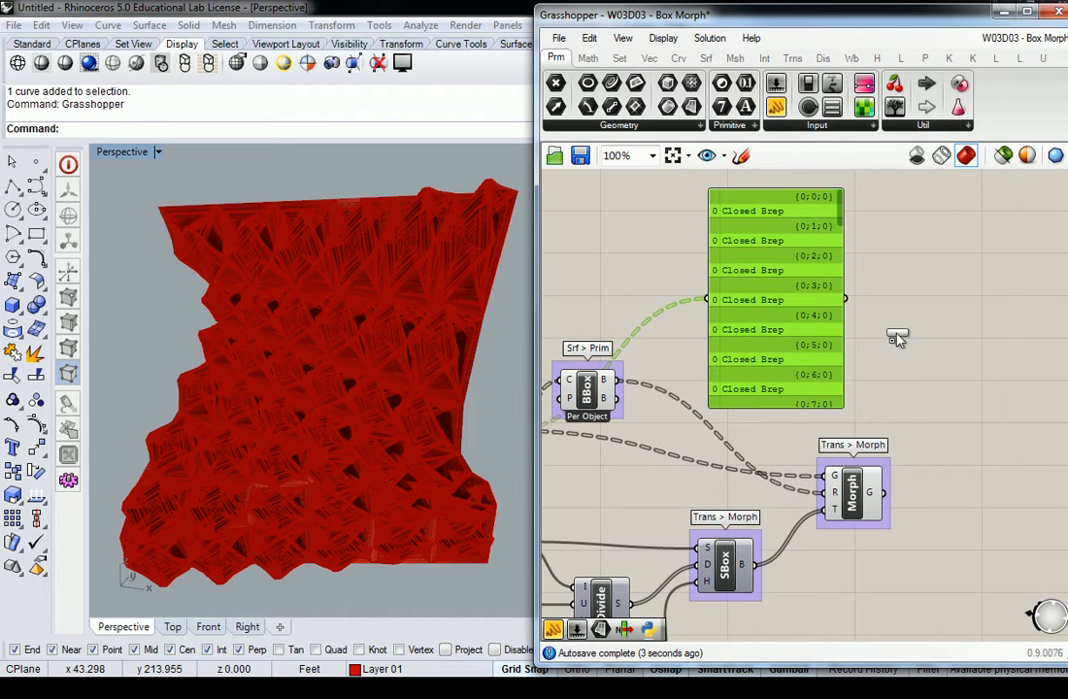
Step: Duplicate the panel below Box Morph, connect it to the Surface Box output and enlarge it
{"action": "left_click_drag", "start_coordinate": [899, 301], "coordinate": [859, 570]}
{"action": "right_click_drag", "start_coordinate": [870, 571], "coordinate": [893, 473]}
{"action": "left_click_drag", "start_coordinate": [920, 469], "coordinate": [913, 489]}
{"action": "left_click_drag", "start_coordinate": [782, 470], "coordinate": [809, 491]}
{"action": "left_click_drag", "start_coordinate": [894, 528], "coordinate": [903, 660]}
{"action": "right_click_drag", "start_coordinate": [982, 539], "coordinate": [956, 385]}
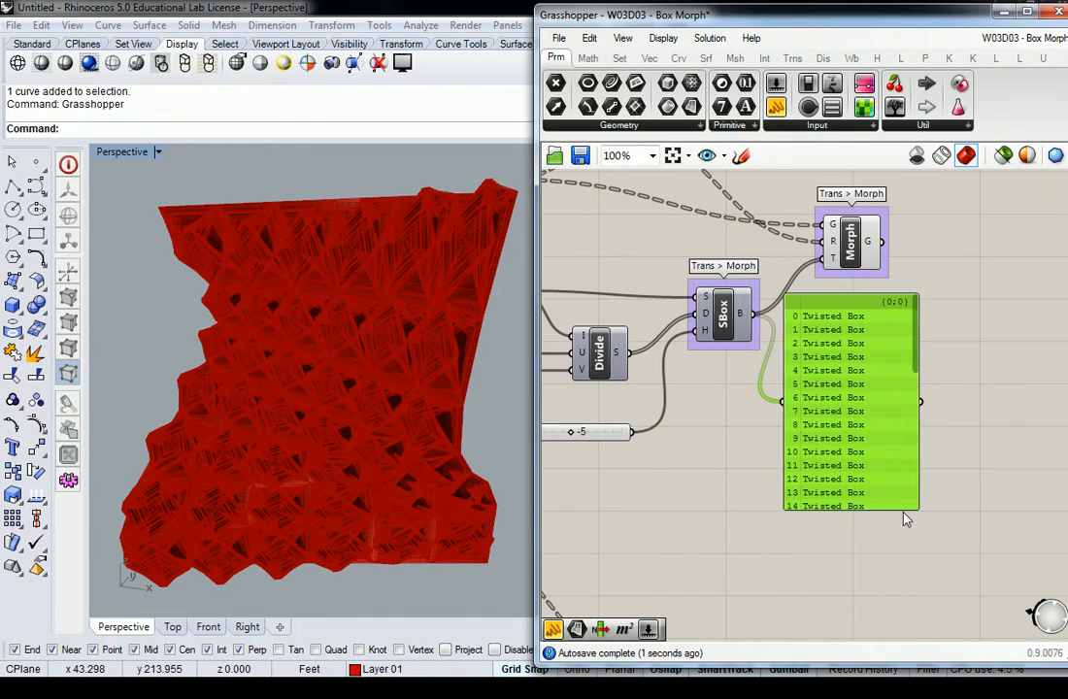
{"action": "left_click_drag", "start_coordinate": [898, 507], "coordinate": [905, 593]}
Step: Compare the data structures of the capped breps and the twisted boxes, and delete the twisted box panel
{"action": "scroll", "coordinate": [889, 347], "scroll_direction": "down", "scroll_amount": 1}
{"action": "left_click_drag", "start_coordinate": [832, 380], "coordinate": [867, 400]}
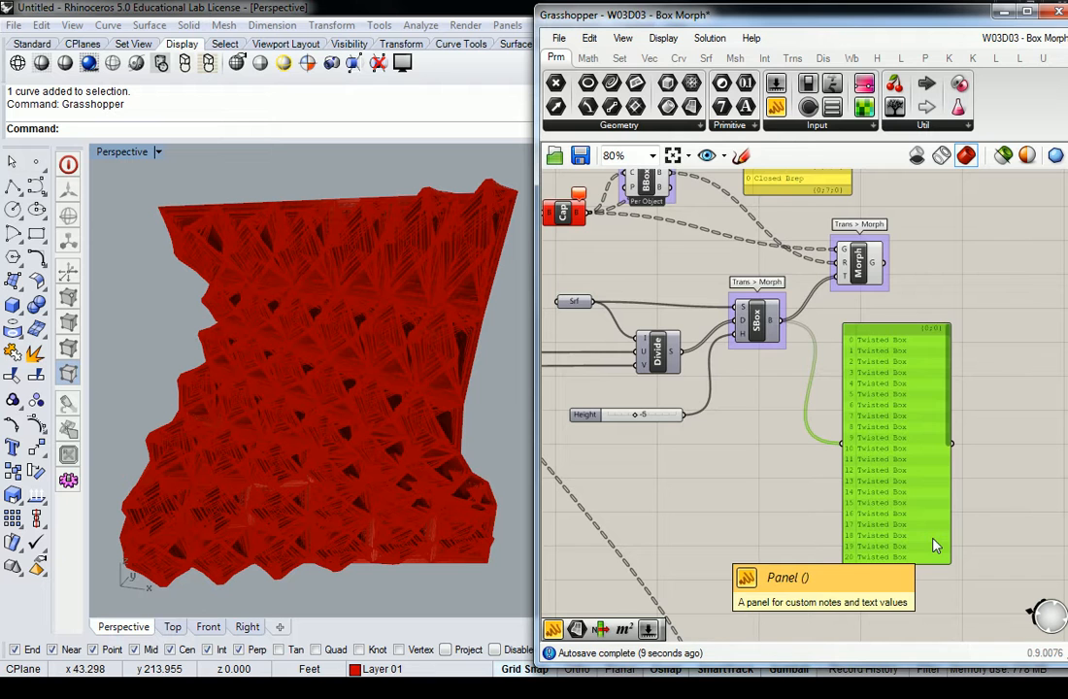
{"action": "left_click", "coordinate": [935, 254]}
{"action": "right_click_drag", "start_coordinate": [934, 253], "coordinate": [923, 329]}
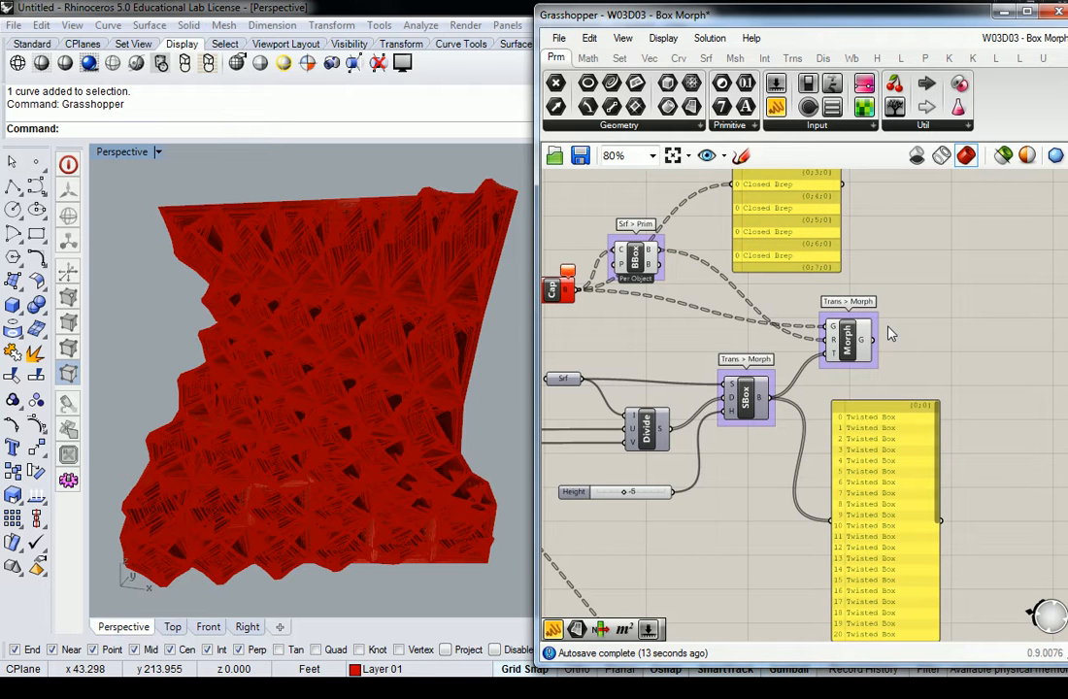
{"action": "left_click", "coordinate": [885, 425]}
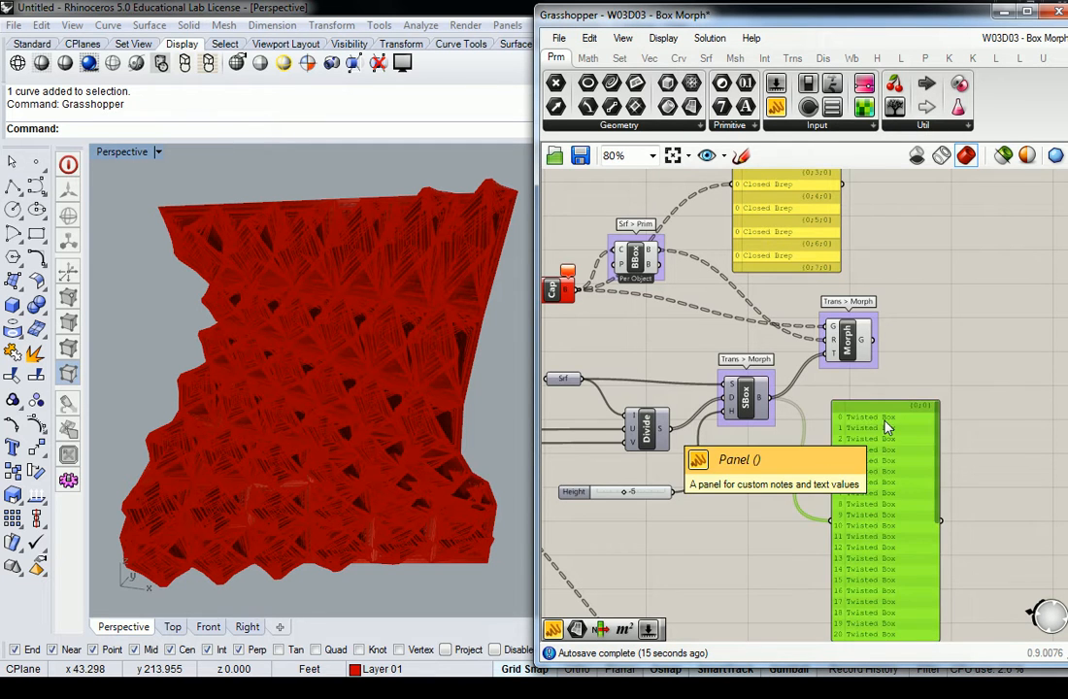
{"action": "key", "text": "Delete"}
Step: Flatten Cap Holes' brep output
{"action": "right_click_drag", "start_coordinate": [767, 319], "coordinate": [794, 346]}
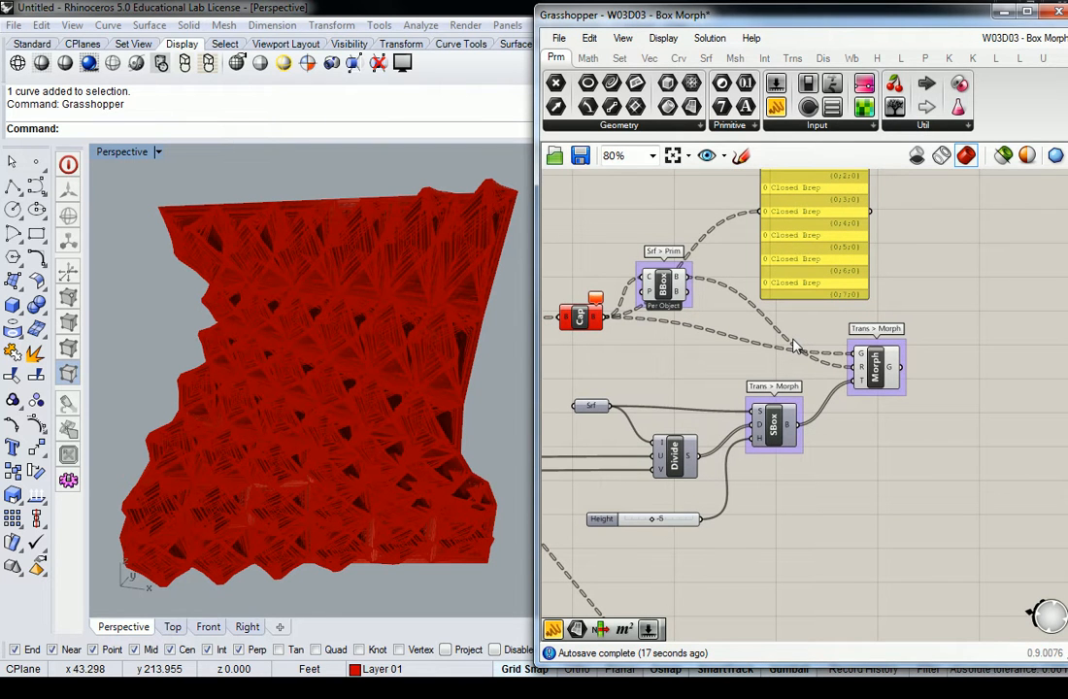
{"action": "scroll", "coordinate": [737, 330], "scroll_direction": "up", "scroll_amount": 3}
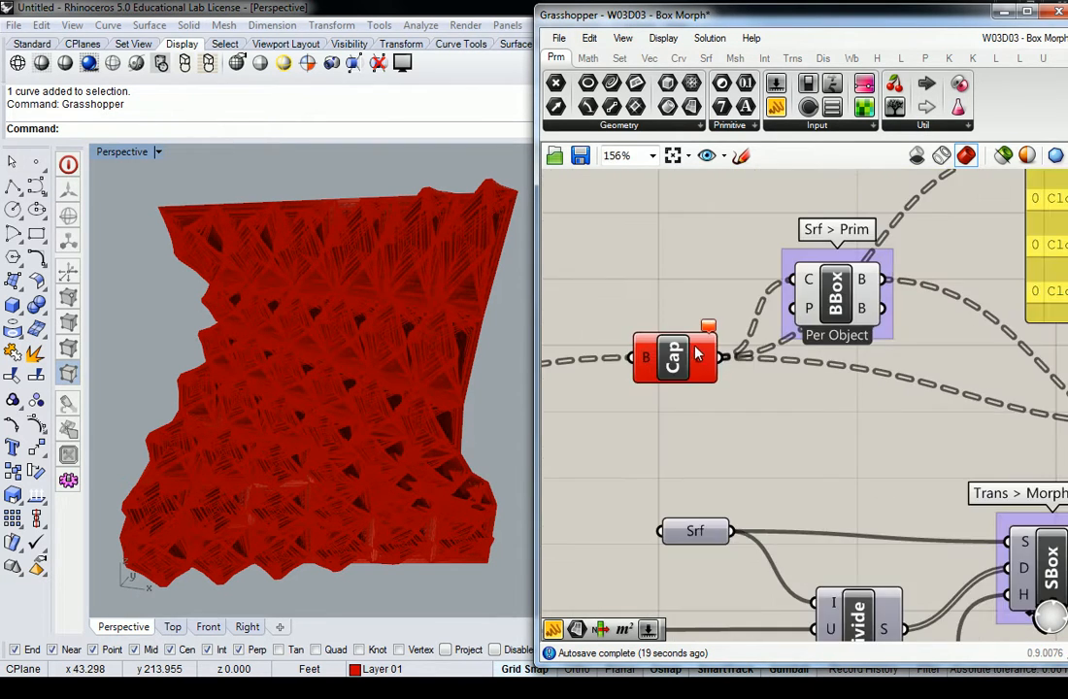
{"action": "right_click", "coordinate": [708, 363]}
{"action": "left_click", "coordinate": [762, 468]}
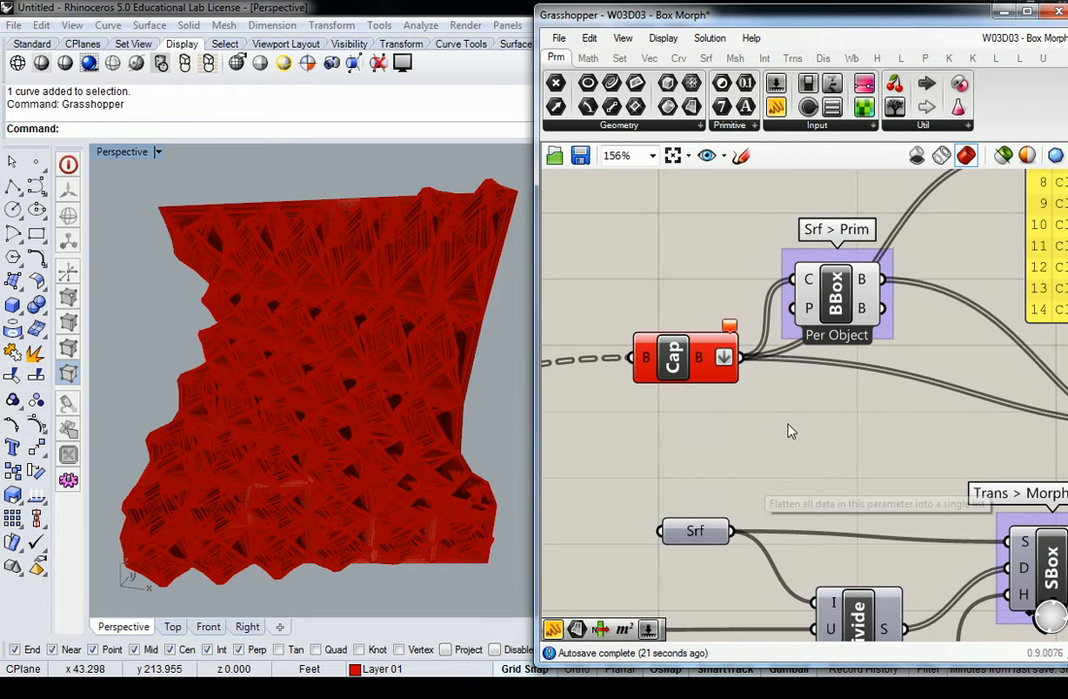
Step: Examine the solids morphed onto the curved surface alongside the flat grid from several angles
{"action": "right_click_drag", "start_coordinate": [278, 387], "coordinate": [351, 353]}
{"action": "scroll", "coordinate": [330, 335], "scroll_direction": "down", "scroll_amount": 5}
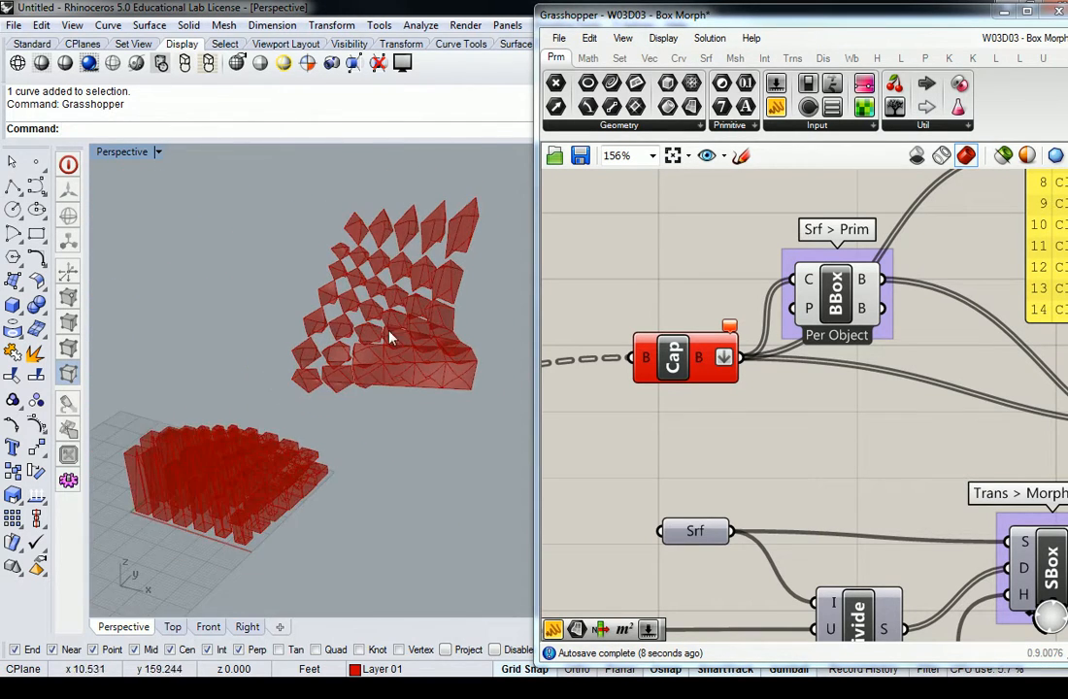
{"action": "scroll", "coordinate": [433, 323], "scroll_direction": "up", "scroll_amount": 4}
{"action": "right_click_drag", "start_coordinate": [432, 323], "coordinate": [267, 429], "text": "shift"}
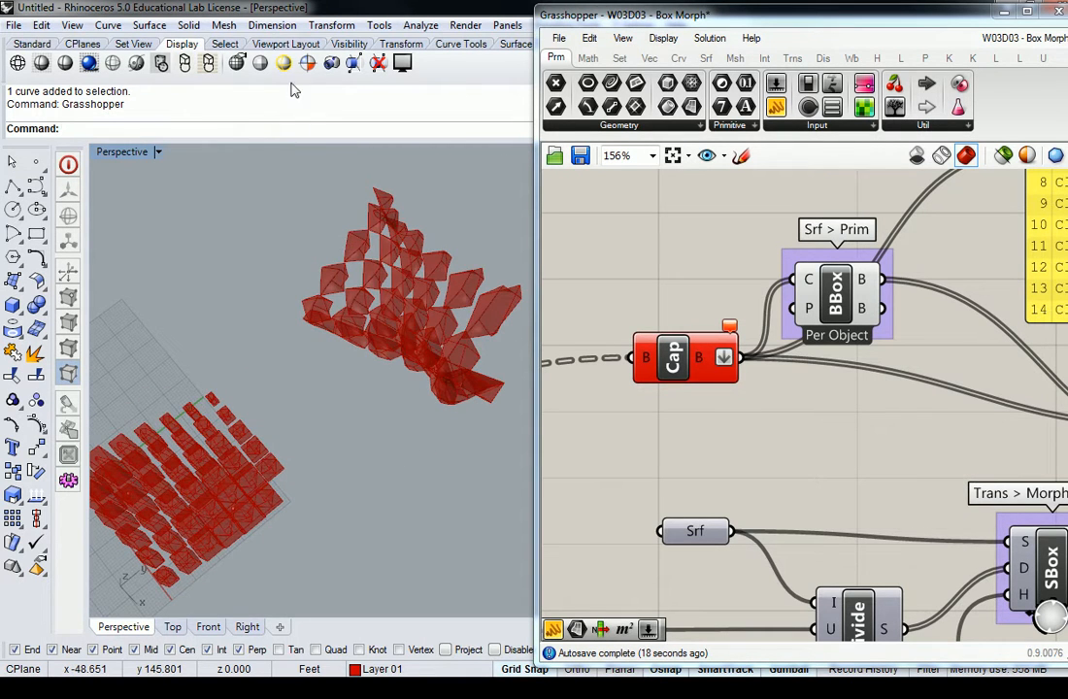
Step: Switch to the four-viewport layout, enlarge the Perspective viewport and narrow the Grasshopper window
{"action": "double_click", "coordinate": [122, 154]}
{"action": "left_click", "coordinate": [315, 257]}
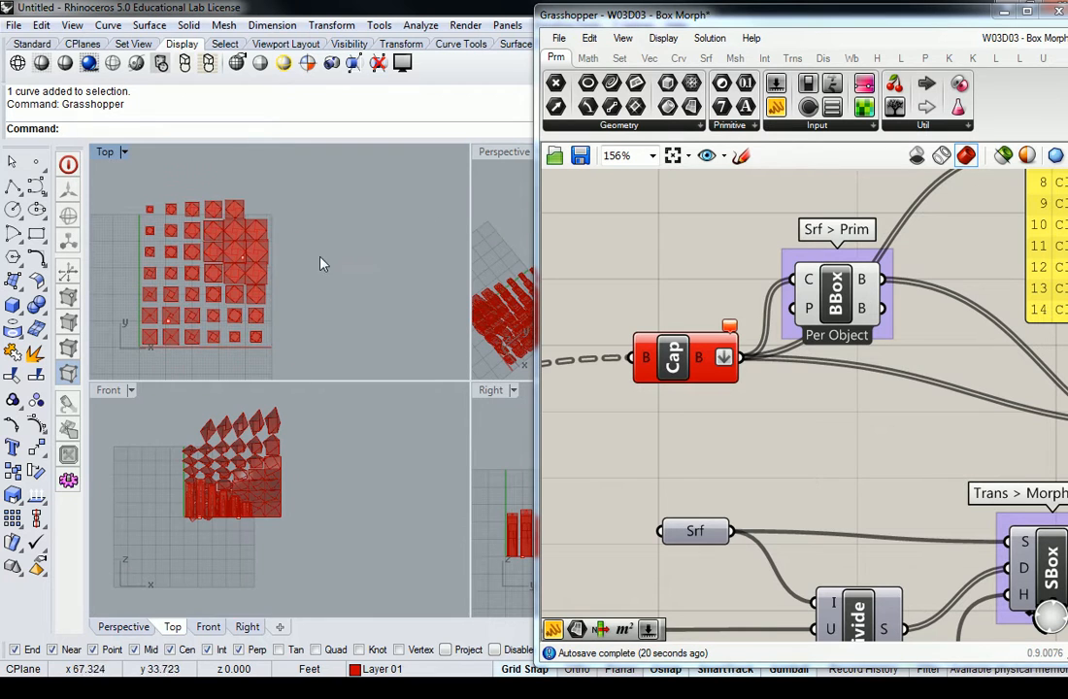
{"action": "left_click_drag", "start_coordinate": [470, 209], "coordinate": [288, 224]}
{"action": "scroll", "coordinate": [657, 264], "scroll_direction": "down", "scroll_amount": 6}
{"action": "right_click_drag", "start_coordinate": [827, 438], "coordinate": [838, 360]}
{"action": "scroll", "coordinate": [665, 381], "scroll_direction": "up", "scroll_amount": 3}
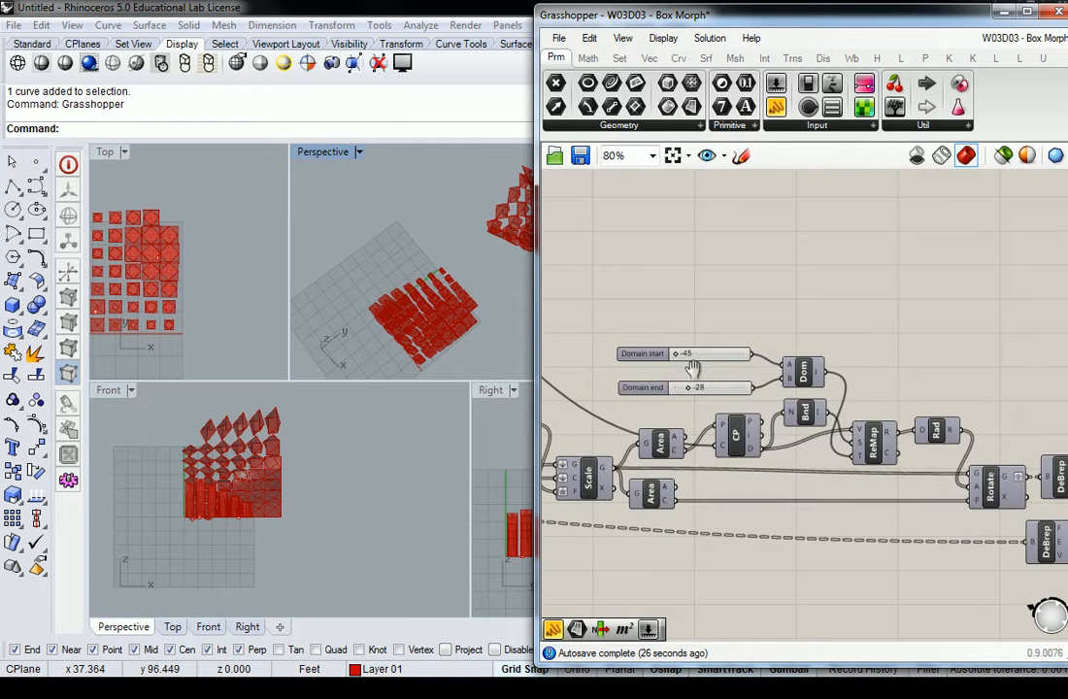
{"action": "right_click_drag", "start_coordinate": [662, 377], "coordinate": [763, 359]}
{"action": "left_click_drag", "start_coordinate": [531, 268], "coordinate": [734, 276]}
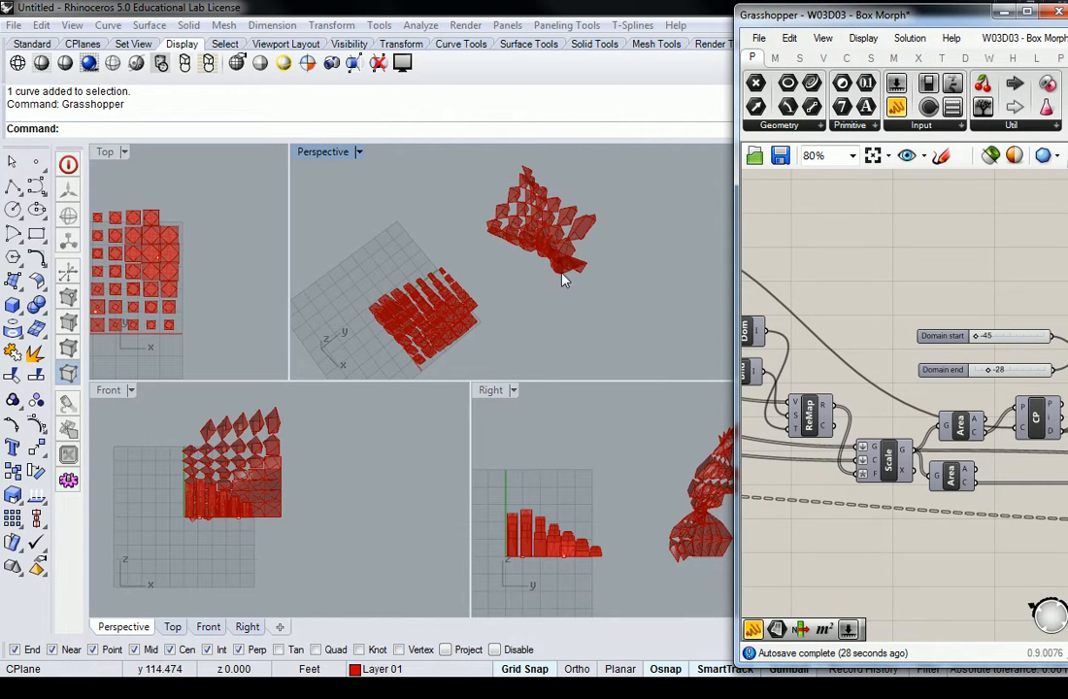
Step: Frame the morphed solids from the front in the Perspective viewport
{"action": "left_click", "coordinate": [338, 157]}
{"action": "right_click_drag", "start_coordinate": [427, 228], "coordinate": [582, 242]}
{"action": "scroll", "coordinate": [560, 307], "scroll_direction": "up", "scroll_amount": 6}
{"action": "scroll", "coordinate": [564, 308], "scroll_direction": "down", "scroll_amount": 3}
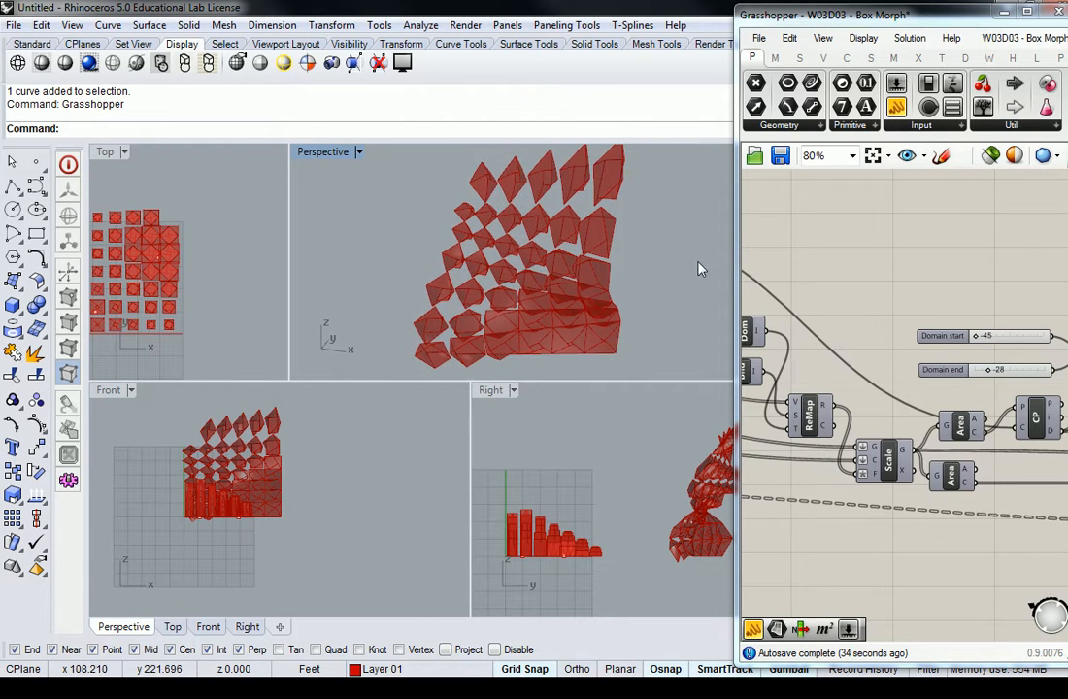
Step: Set the Height slider feeding the Surface Box to -11 and inspect the morphed solids in Perspective
{"action": "scroll", "coordinate": [838, 250], "scroll_direction": "down", "scroll_amount": 5}
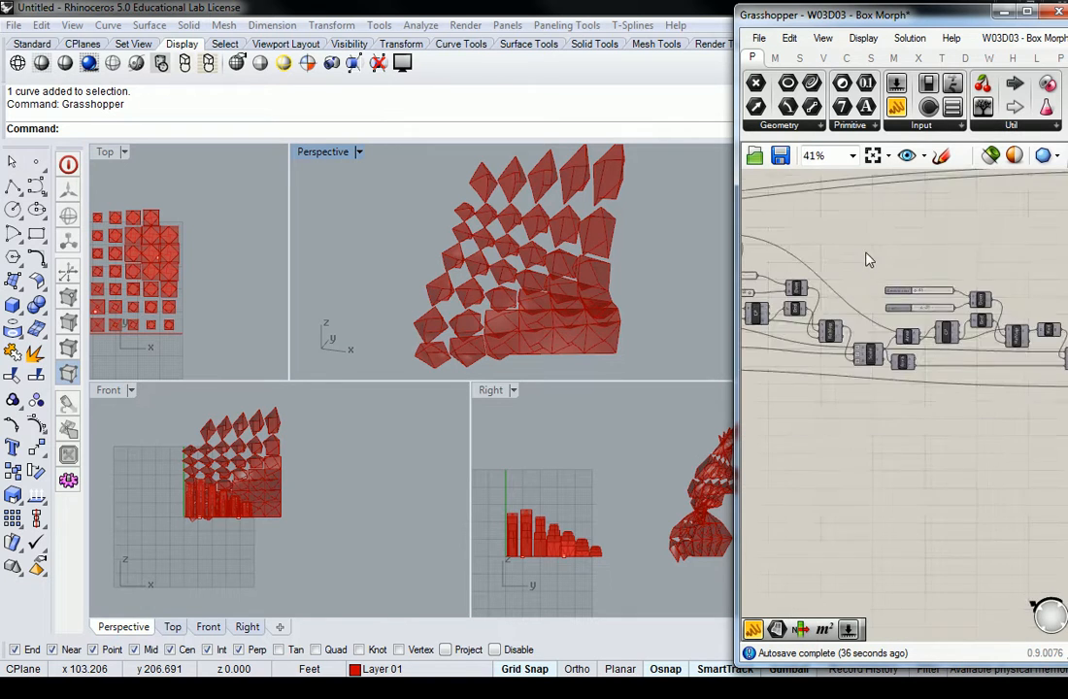
{"action": "scroll", "coordinate": [861, 330], "scroll_direction": "up", "scroll_amount": 7}
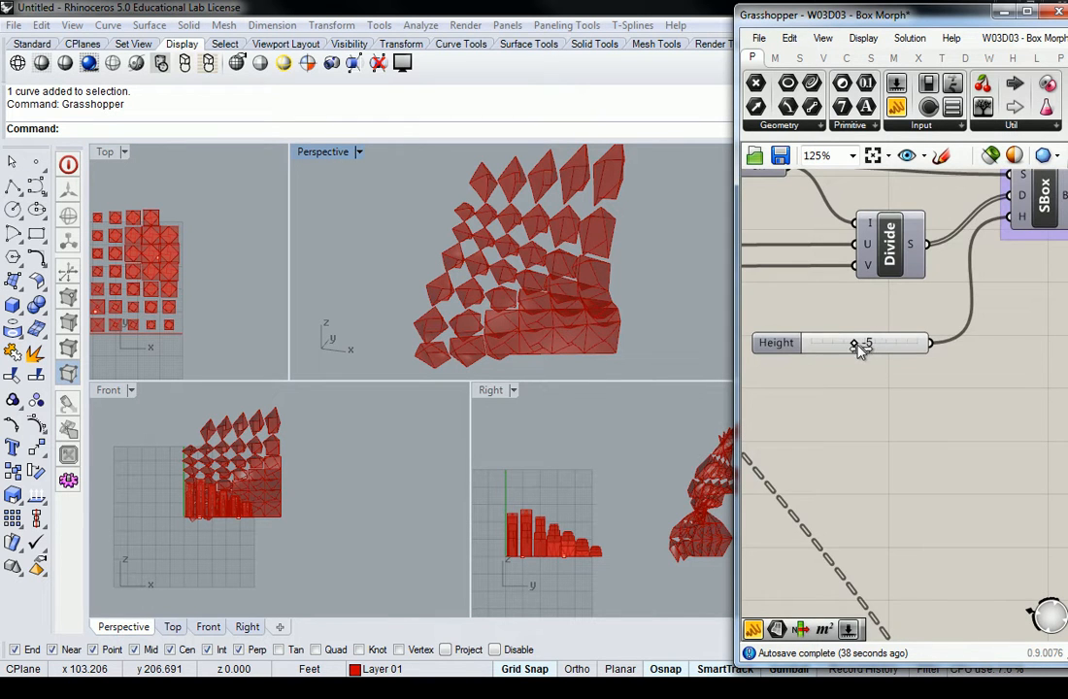
{"action": "right_click_drag", "start_coordinate": [858, 346], "coordinate": [835, 395]}
{"action": "mouse_move", "coordinate": [835, 393]}
{"action": "left_mouse_down"}
{"action": "mouse_move", "coordinate": [816, 393]}
{"action": "mouse_move", "coordinate": [860, 397]}
{"action": "mouse_move", "coordinate": [818, 396]}
{"action": "left_mouse_up"}
{"action": "right_click_drag", "start_coordinate": [658, 336], "coordinate": [544, 247]}
{"action": "scroll", "coordinate": [566, 273], "scroll_direction": "up", "scroll_amount": 5}
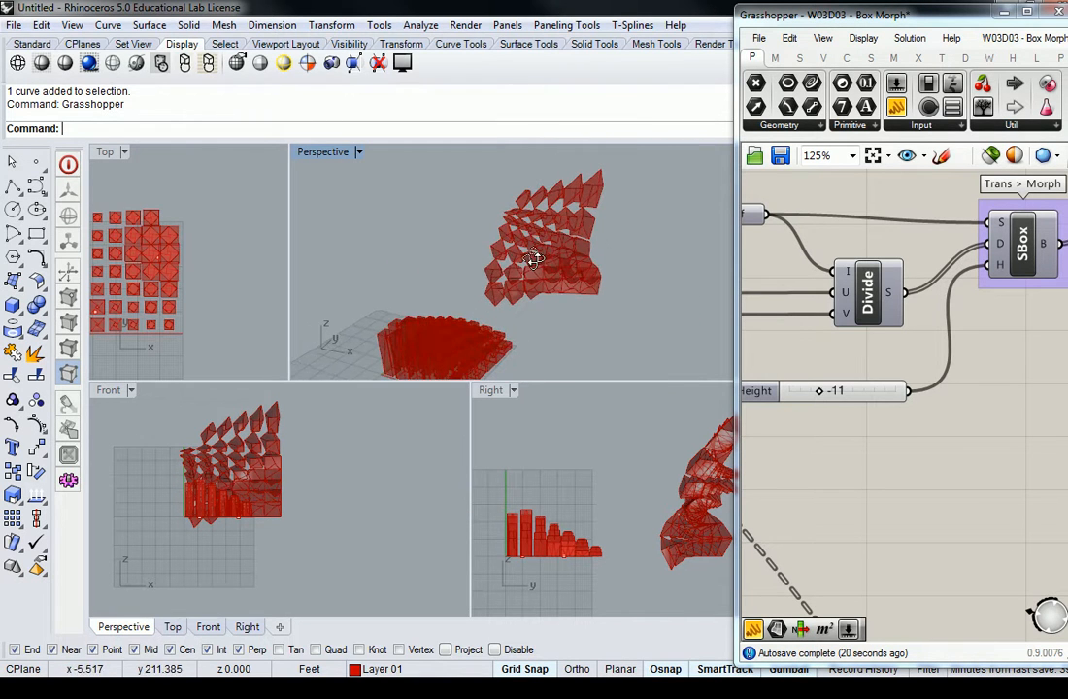
Step: Move the upper-right attractor point to the middle of the box grid in the Top view, at about x 24, y 24
{"action": "right_click_drag", "start_coordinate": [147, 243], "coordinate": [233, 246]}
{"action": "scroll", "coordinate": [233, 246], "scroll_direction": "up", "scroll_amount": 2}
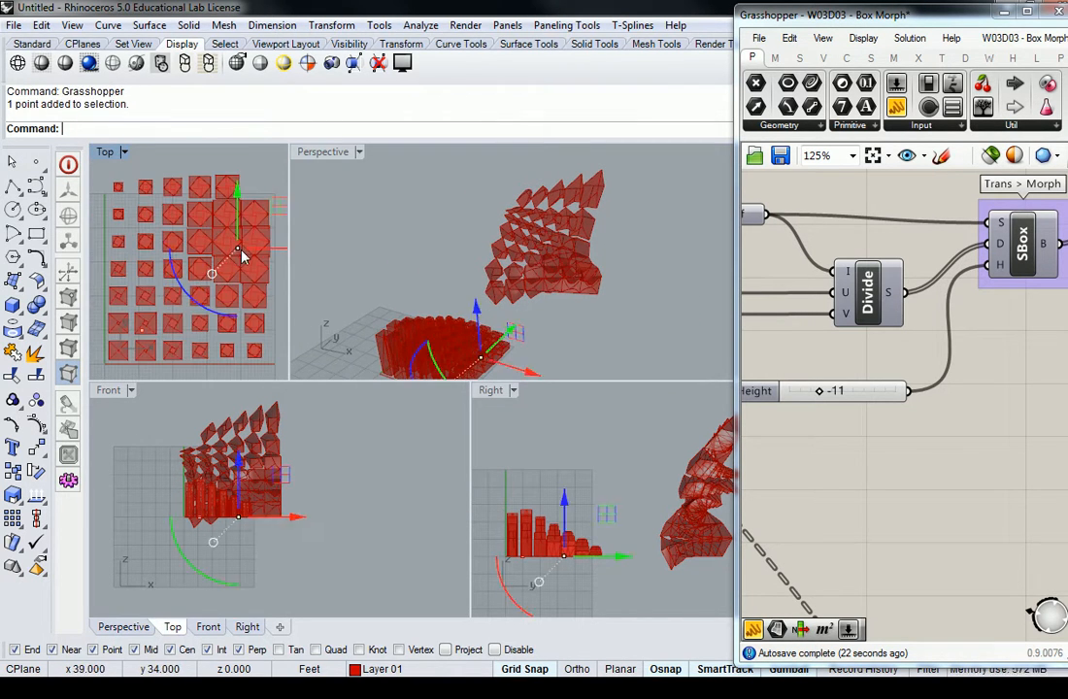
{"action": "left_click_drag", "start_coordinate": [240, 254], "coordinate": [188, 286]}
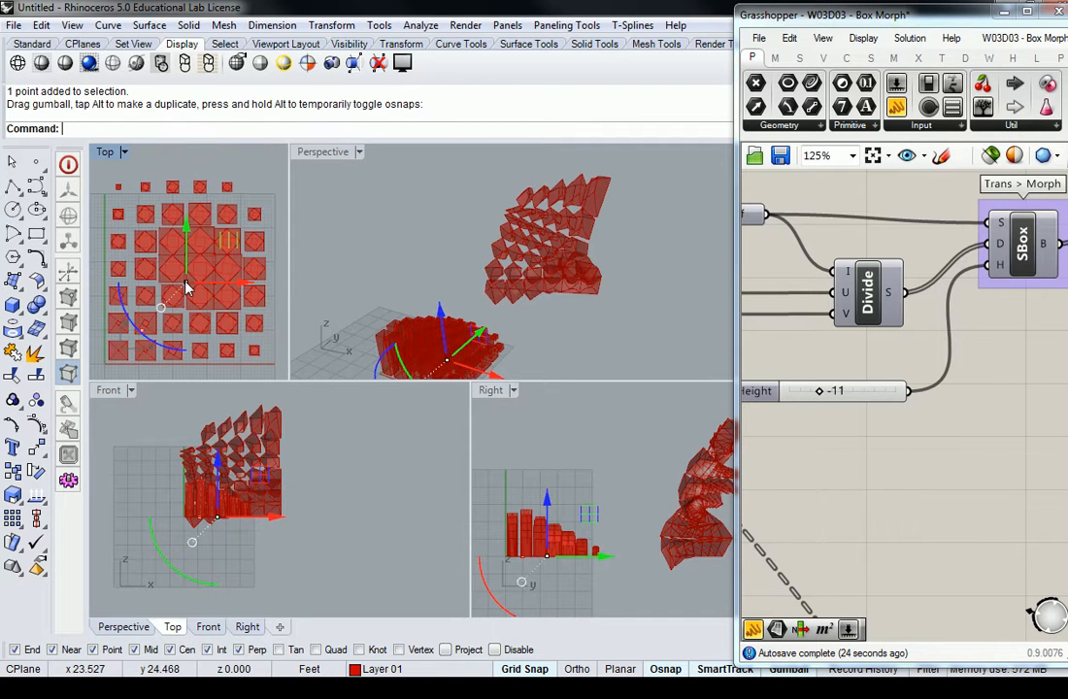
Step: Move the other attractor point in the Top view out to the lower-left corner of the box grid
{"action": "left_click", "coordinate": [142, 330]}
{"action": "right_click_drag", "start_coordinate": [178, 324], "coordinate": [288, 269]}
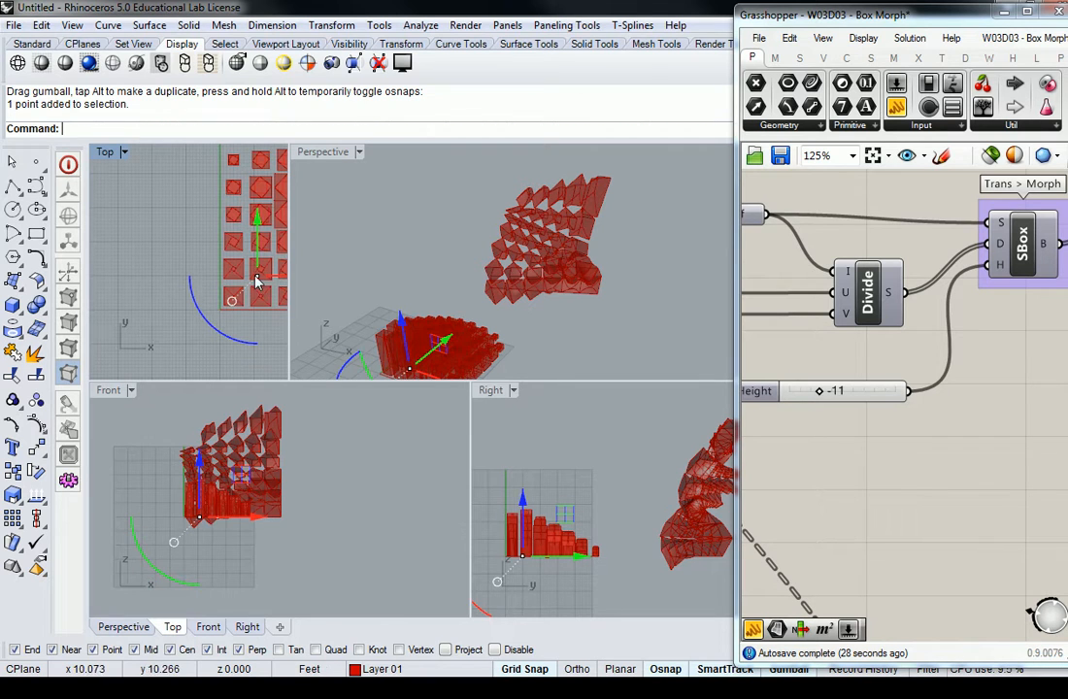
{"action": "left_click_drag", "start_coordinate": [257, 278], "coordinate": [217, 306]}
{"action": "right_click_drag", "start_coordinate": [254, 269], "coordinate": [201, 309]}
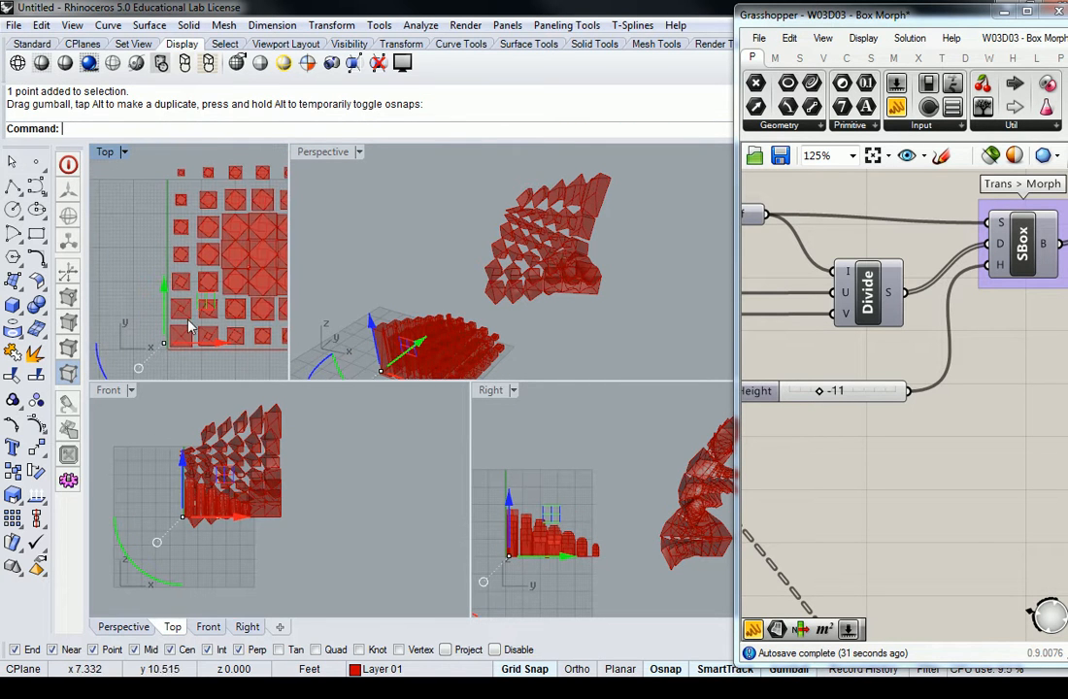
Step: Move the corner attractor point onto the one at the grid's middle and inspect the morphed solids in Perspective
{"action": "left_click_drag", "start_coordinate": [164, 343], "coordinate": [251, 268]}
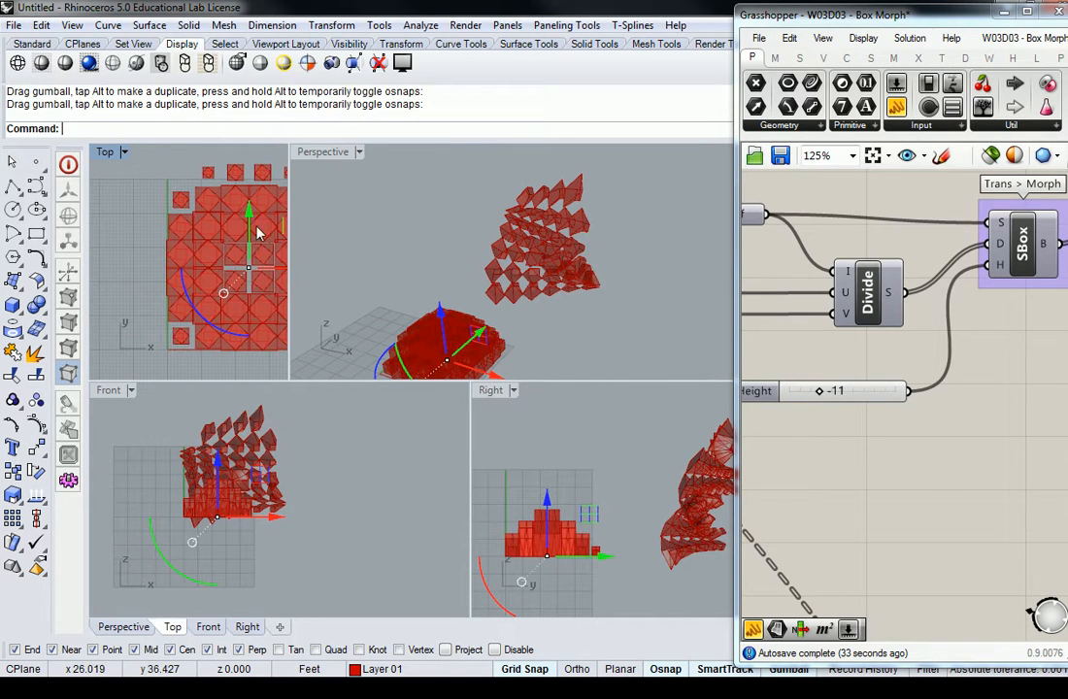
{"action": "right_click_drag", "start_coordinate": [255, 228], "coordinate": [230, 246]}
{"action": "scroll", "coordinate": [596, 209], "scroll_direction": "up", "scroll_amount": 6}
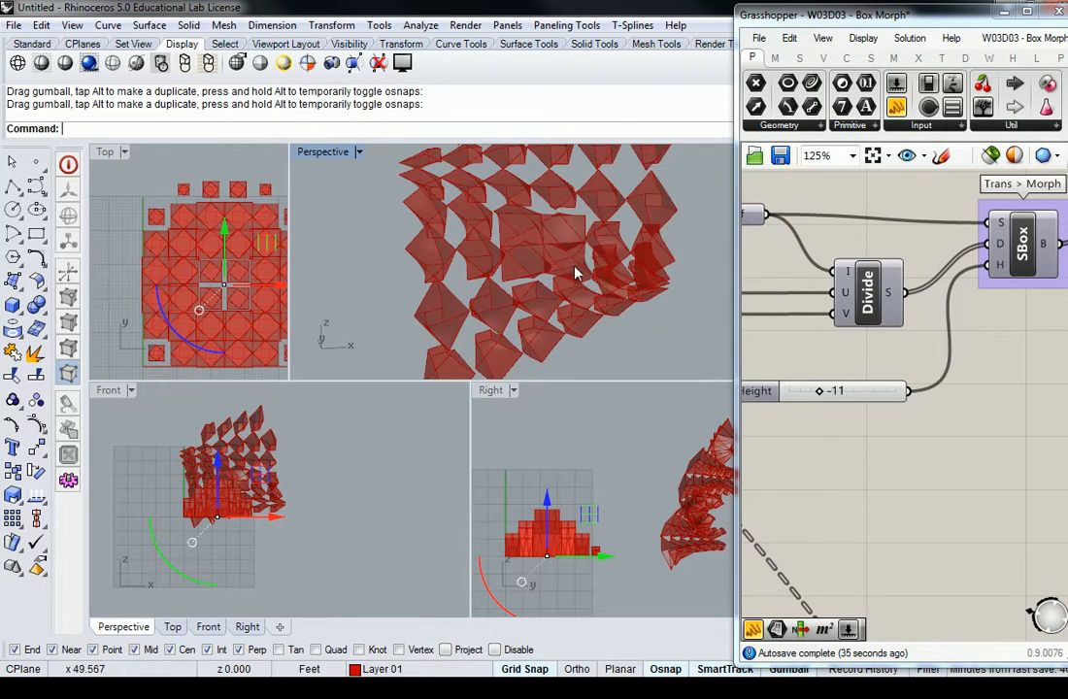
{"action": "right_click_drag", "start_coordinate": [532, 223], "coordinate": [553, 267]}
Step: Separate the two attractor points to the grid's upper-left and lower-right corners and check the morphed solids
{"action": "left_click_drag", "start_coordinate": [230, 288], "coordinate": [170, 227]}
{"action": "left_click", "coordinate": [226, 287]}
{"action": "right_click_drag", "start_coordinate": [243, 294], "coordinate": [191, 281]}
{"action": "left_click_drag", "start_coordinate": [175, 275], "coordinate": [245, 340]}
{"action": "right_click_drag", "start_coordinate": [633, 323], "coordinate": [602, 222]}
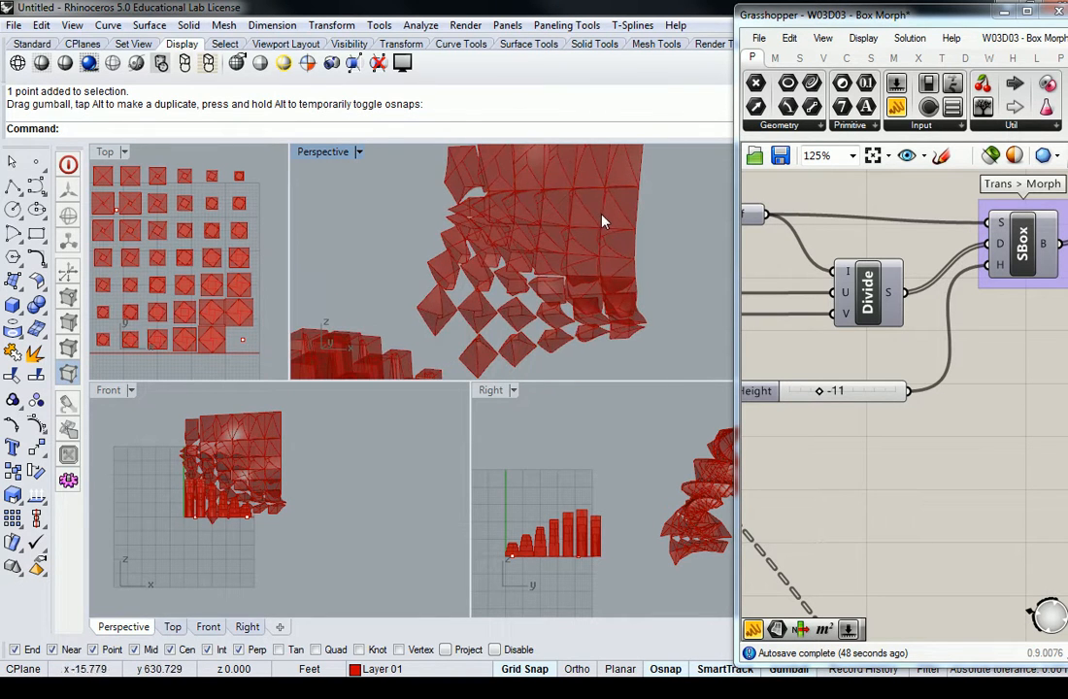
Step: Move the upper-left attractor point to about x 31, y 16 in the Top view, near the lower-right attractor point
{"action": "left_click", "coordinate": [206, 247]}
{"action": "mouse_move", "coordinate": [222, 247]}
{"action": "right_mouse_down"}
{"action": "mouse_move", "coordinate": [255, 243]}
{"action": "mouse_move", "coordinate": [219, 244]}
{"action": "right_mouse_up"}
{"action": "left_click_drag", "start_coordinate": [242, 340], "coordinate": [192, 296]}
{"action": "right_click_drag", "start_coordinate": [170, 263], "coordinate": [218, 270]}
{"action": "left_click", "coordinate": [163, 216]}
{"action": "left_click_drag", "start_coordinate": [165, 219], "coordinate": [238, 307]}
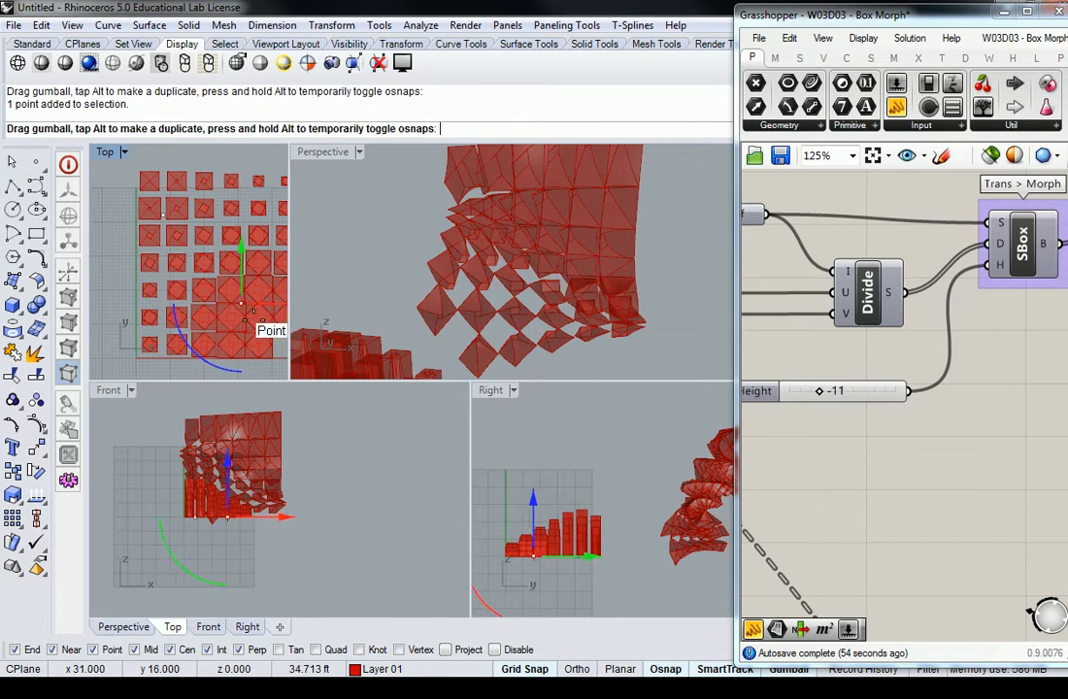
{"action": "left_click_drag", "start_coordinate": [280, 339], "coordinate": [279, 341]}
Step: Highlight the Box Morph result in the definition and examine the morphed solids close up and from several angles in Perspective
{"action": "right_click_drag", "start_coordinate": [553, 281], "coordinate": [616, 293]}
{"action": "scroll", "coordinate": [565, 254], "scroll_direction": "up", "scroll_amount": 4}
{"action": "right_click_drag", "start_coordinate": [563, 254], "coordinate": [623, 252]}
{"action": "scroll", "coordinate": [461, 205], "scroll_direction": "down", "scroll_amount": 5}
{"action": "right_click_drag", "start_coordinate": [444, 199], "coordinate": [523, 272], "text": "shift"}
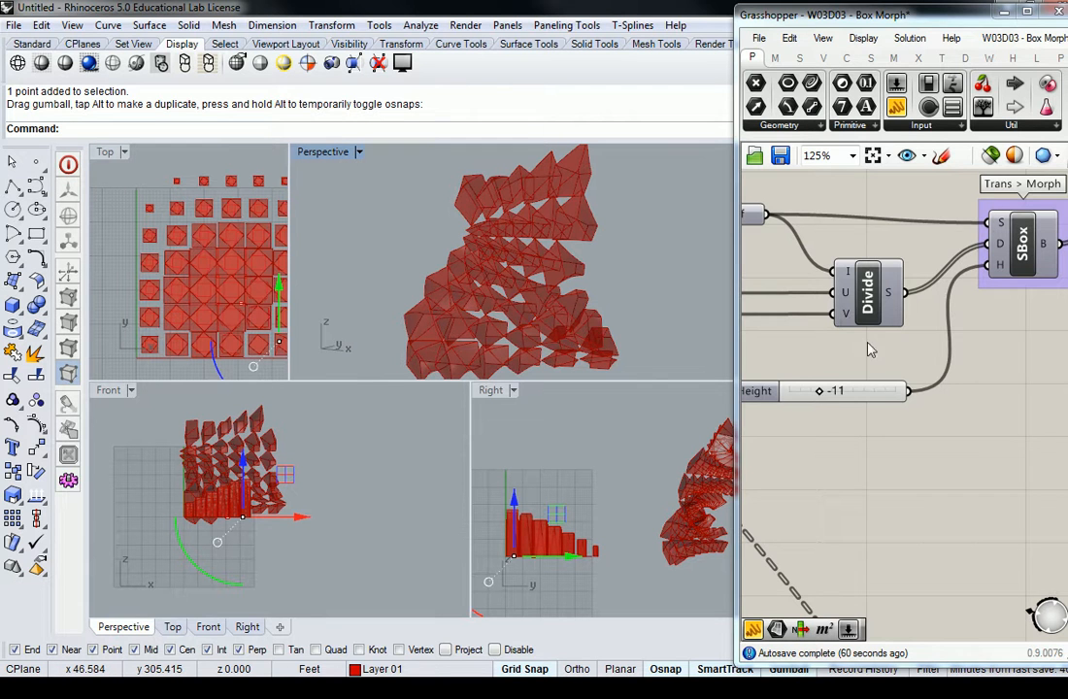
{"action": "scroll", "coordinate": [841, 323], "scroll_direction": "down", "scroll_amount": 5}
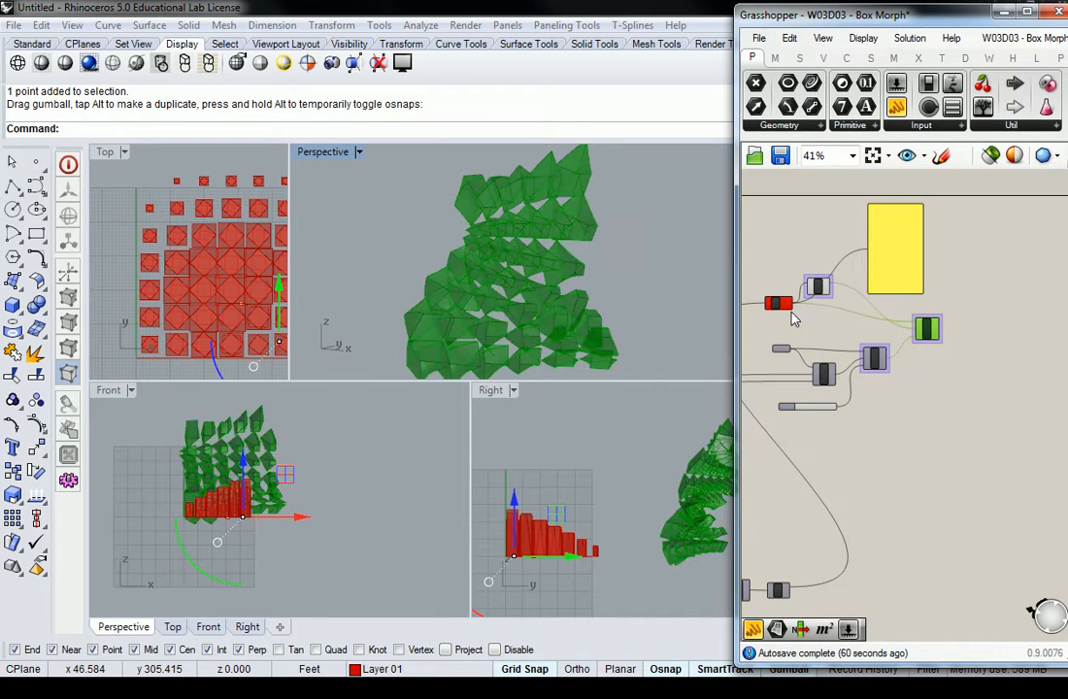
{"action": "right_click_drag", "start_coordinate": [443, 223], "coordinate": [427, 336]}
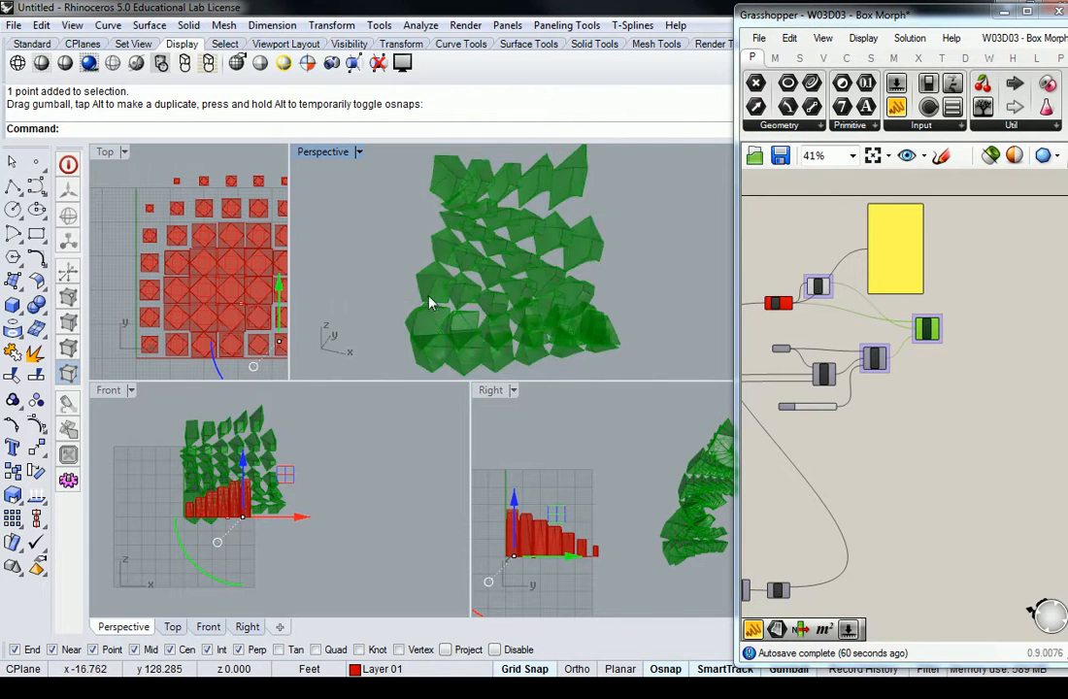
{"action": "scroll", "coordinate": [488, 172], "scroll_direction": "up", "scroll_amount": 5}
{"action": "right_click_drag", "start_coordinate": [524, 222], "coordinate": [512, 244], "text": "shift"}
{"action": "scroll", "coordinate": [467, 203], "scroll_direction": "down", "scroll_amount": 4}
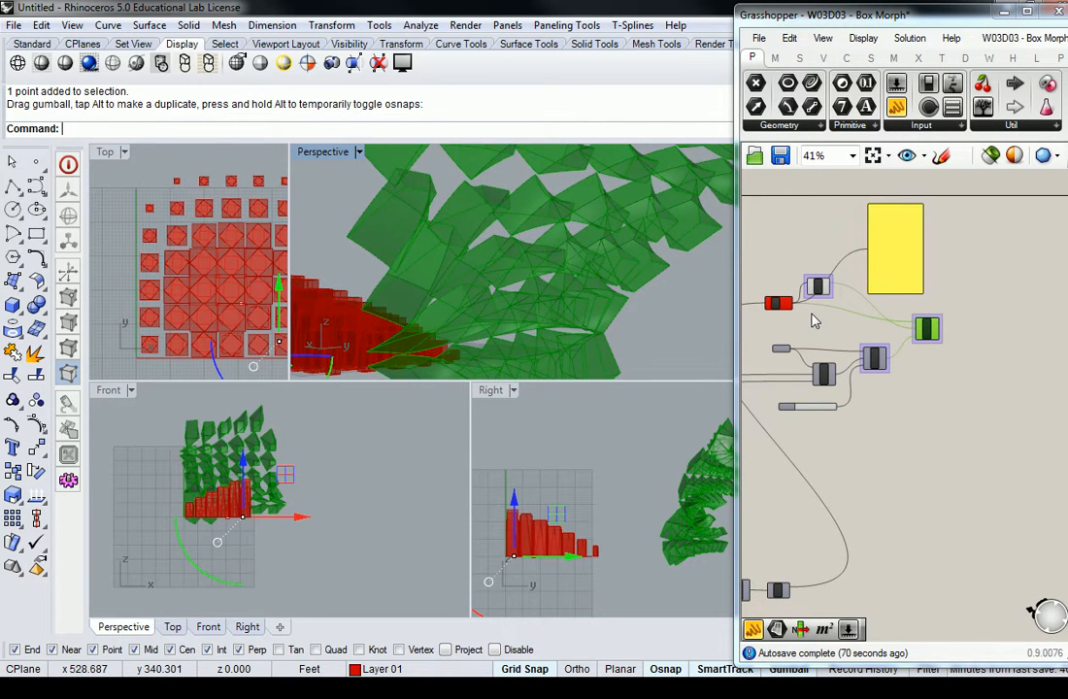